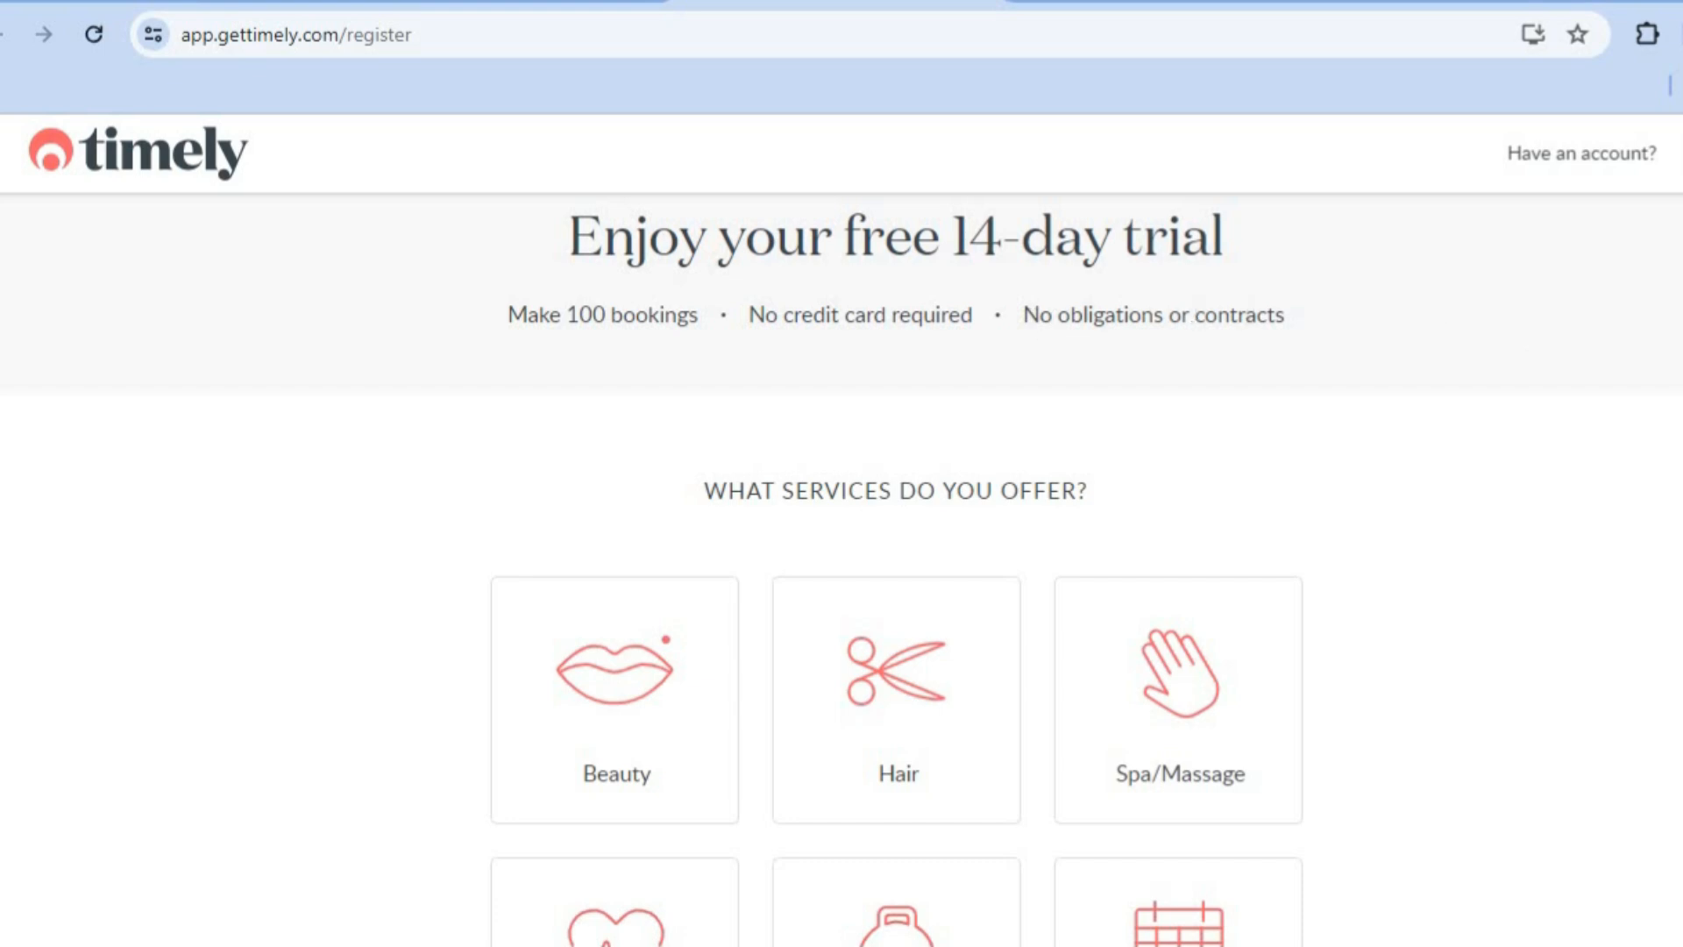
Step: Choose Personal trainer as the type of service offered and Just me as the number of bookable staff
scroll(896, 570, down, 1)
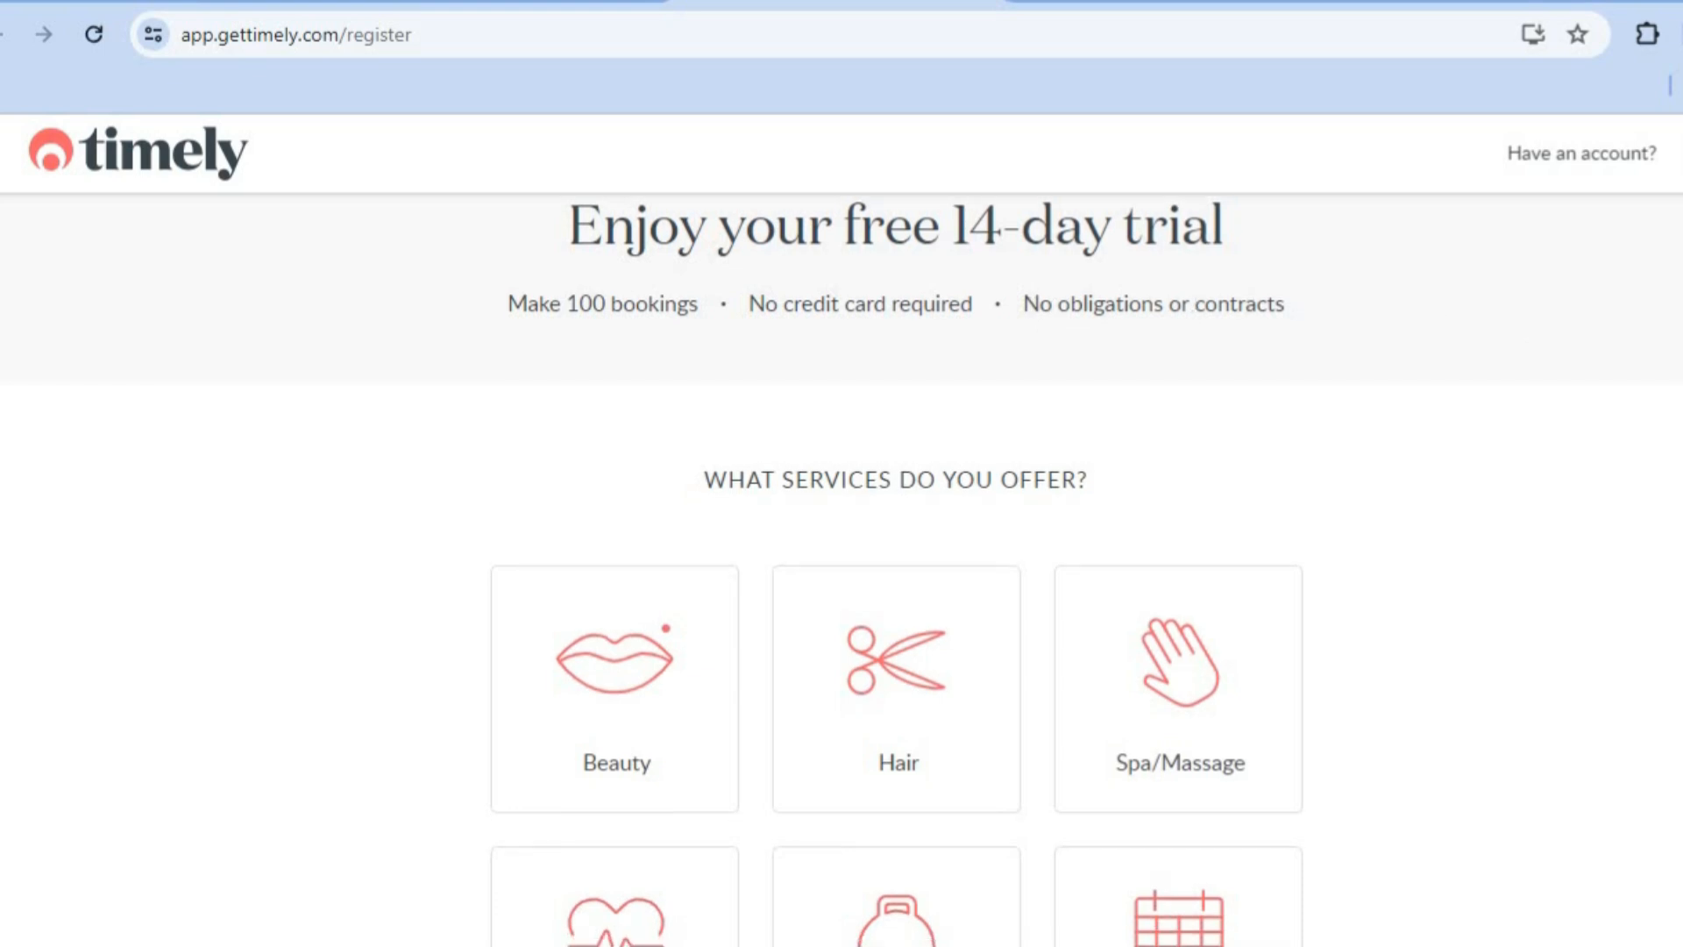
scroll(896, 570, down, 3)
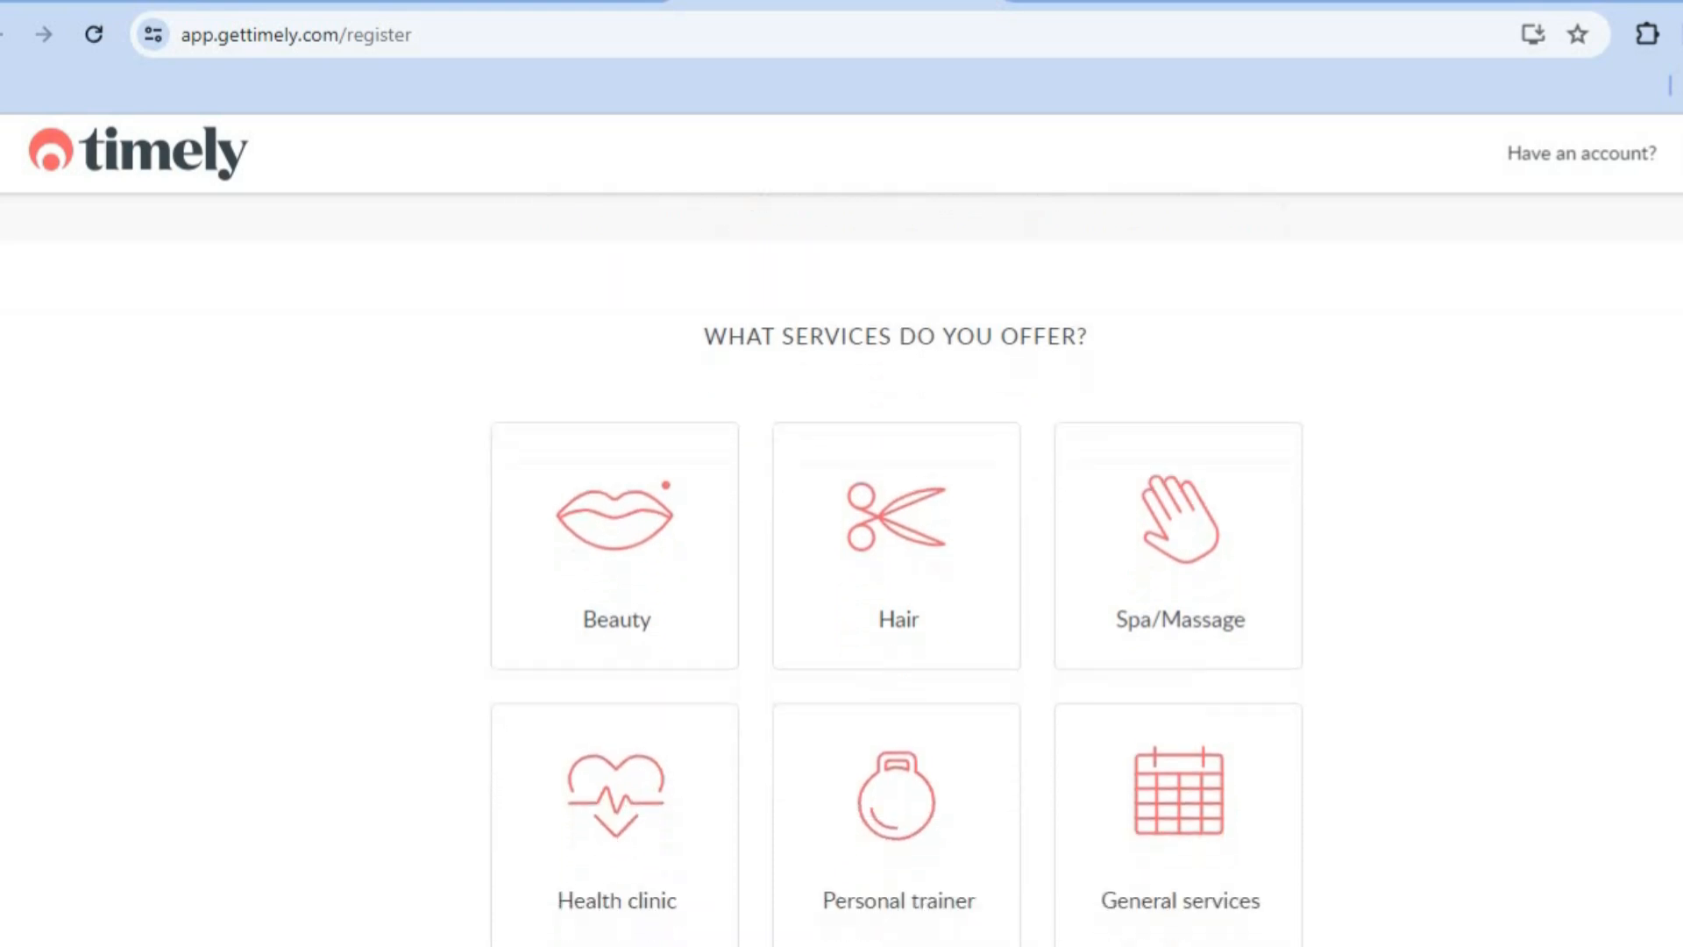
scroll(897, 570, down, 2)
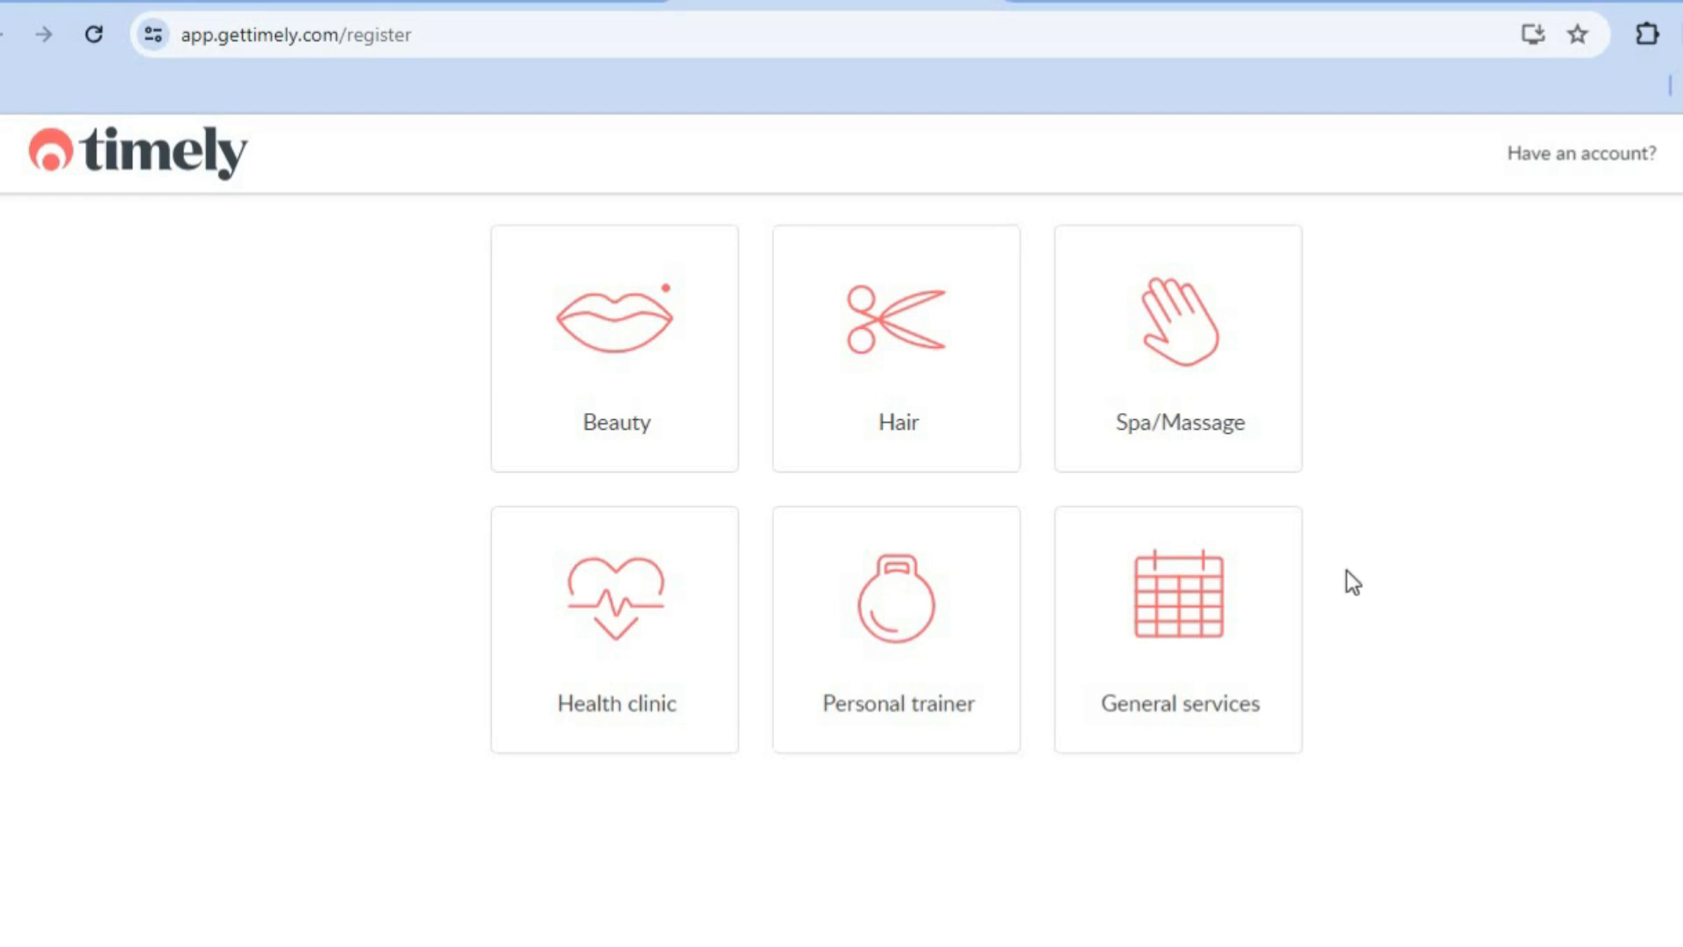
click(916, 644)
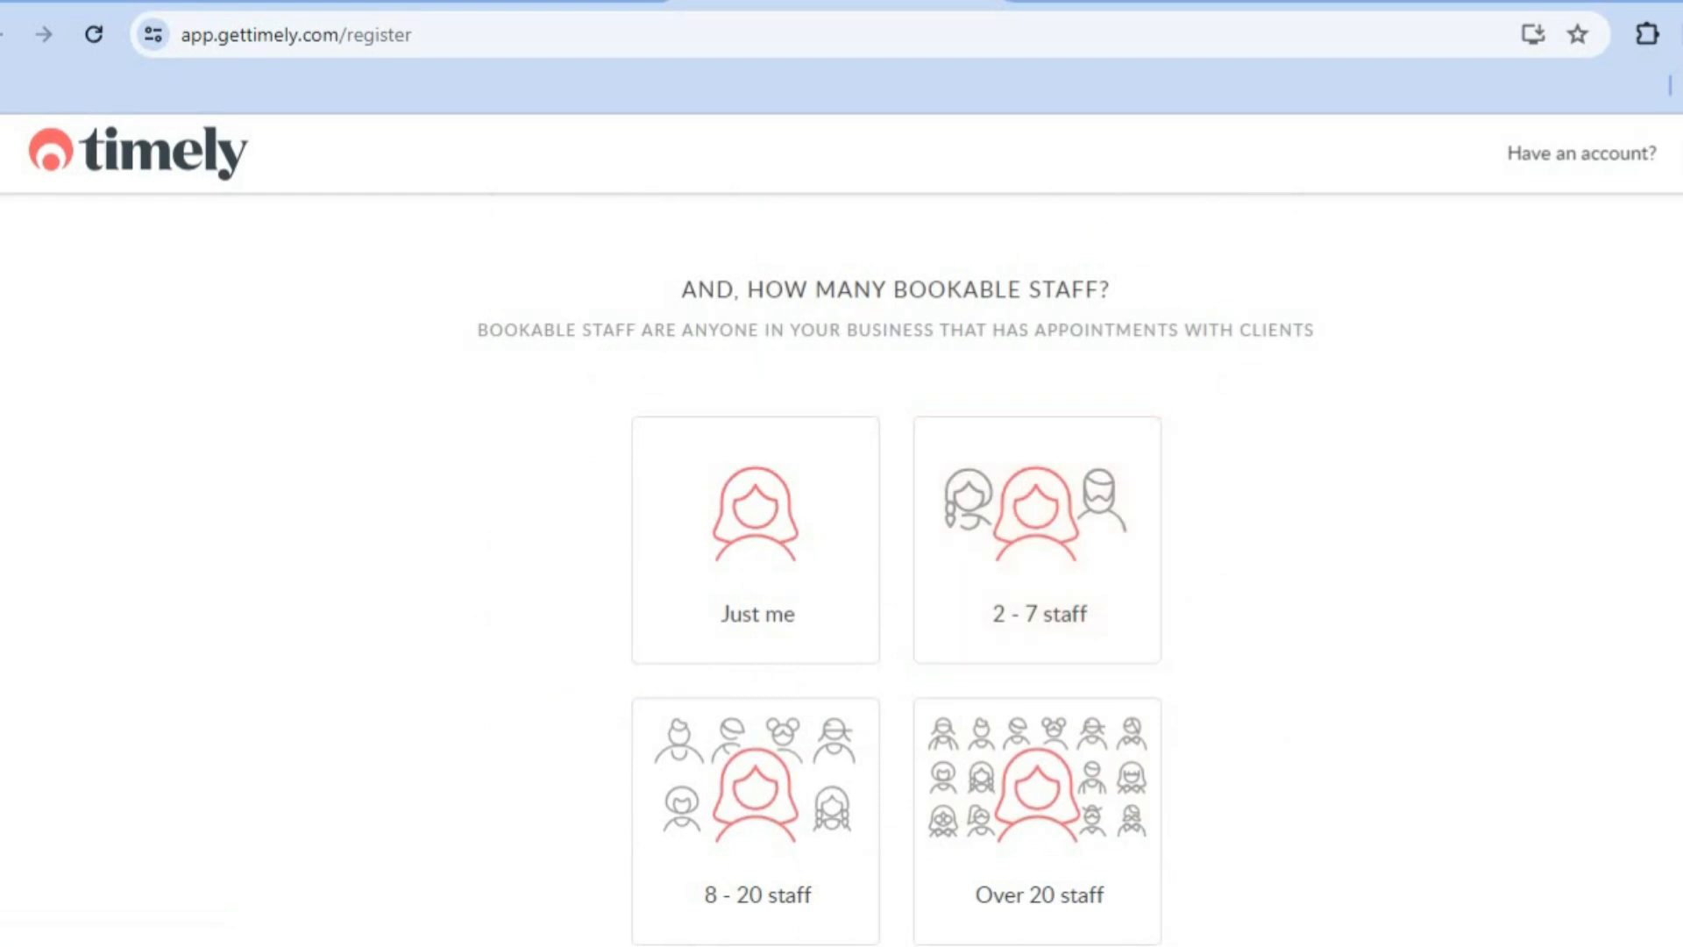
scroll(896, 569, down, 1)
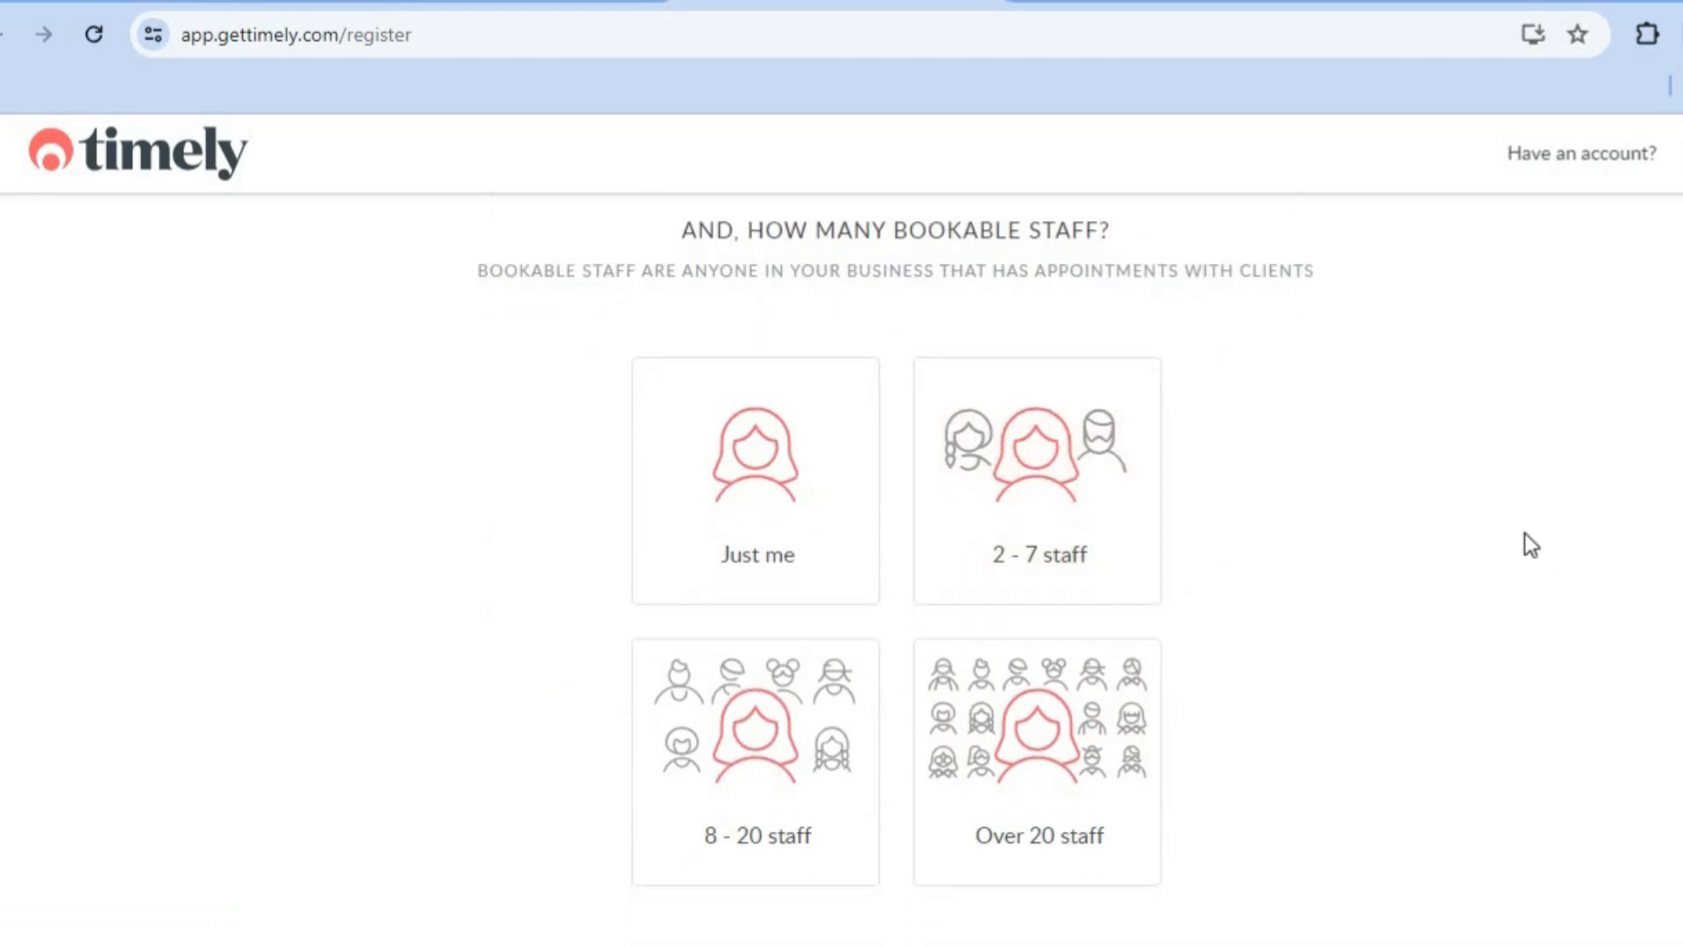
click(804, 537)
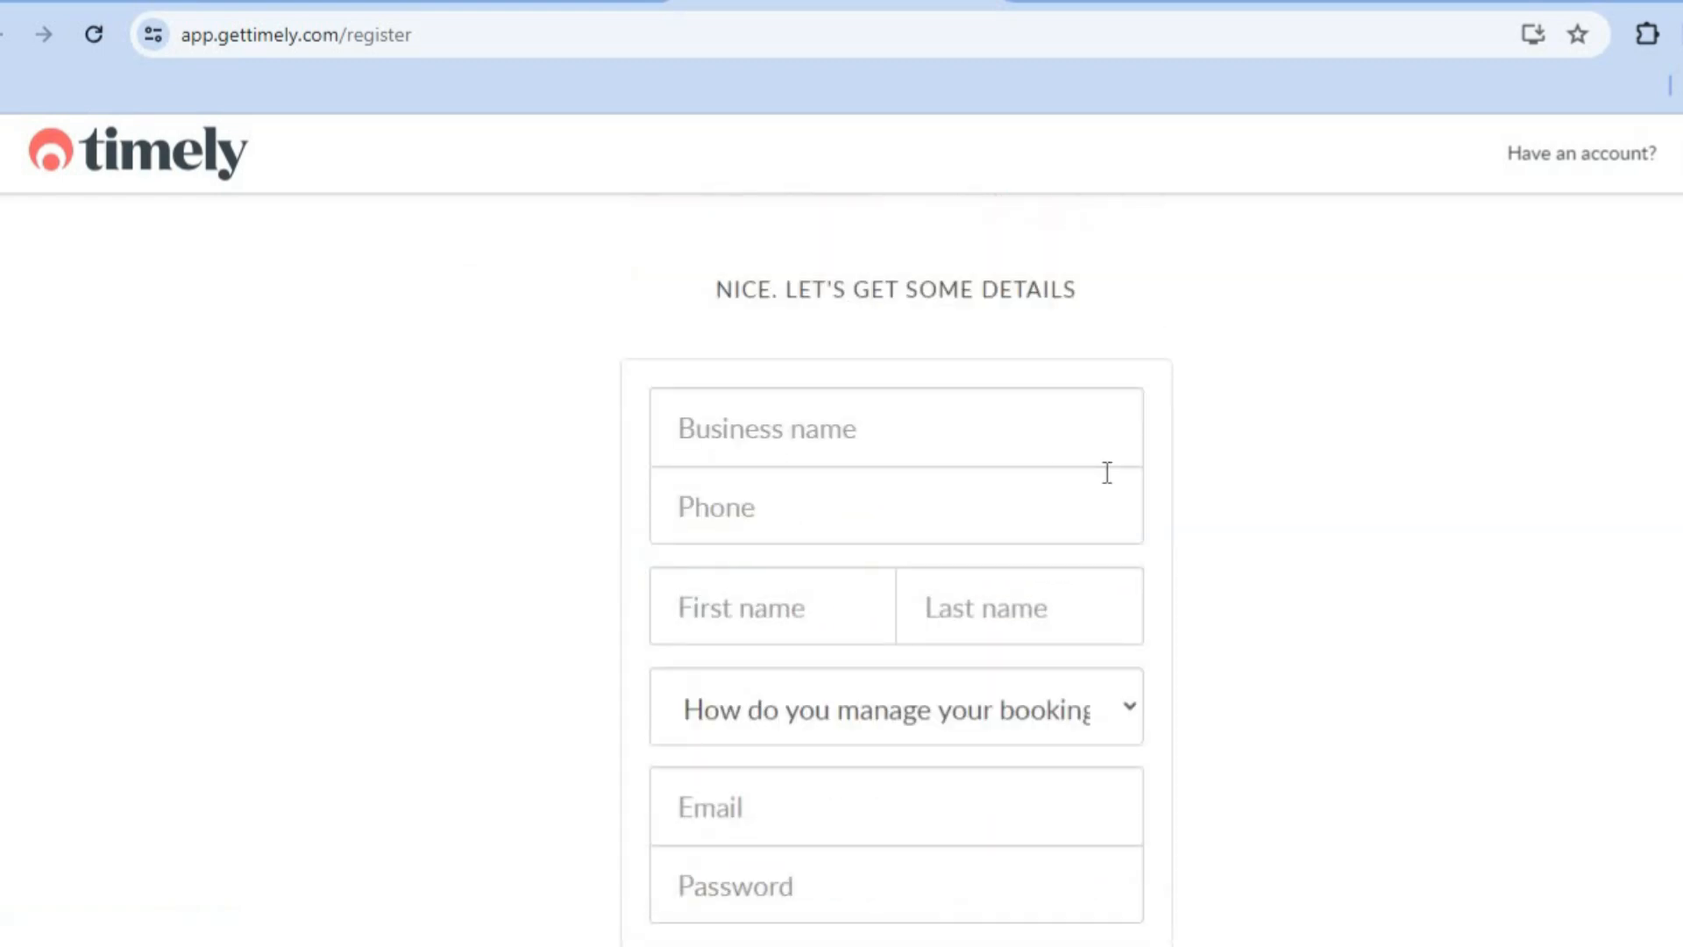
Step: Fill in the business name JASON TUTORIALS, the phone number and the owner's name, and choose New business as the booking management method
click(995, 427)
click(912, 509)
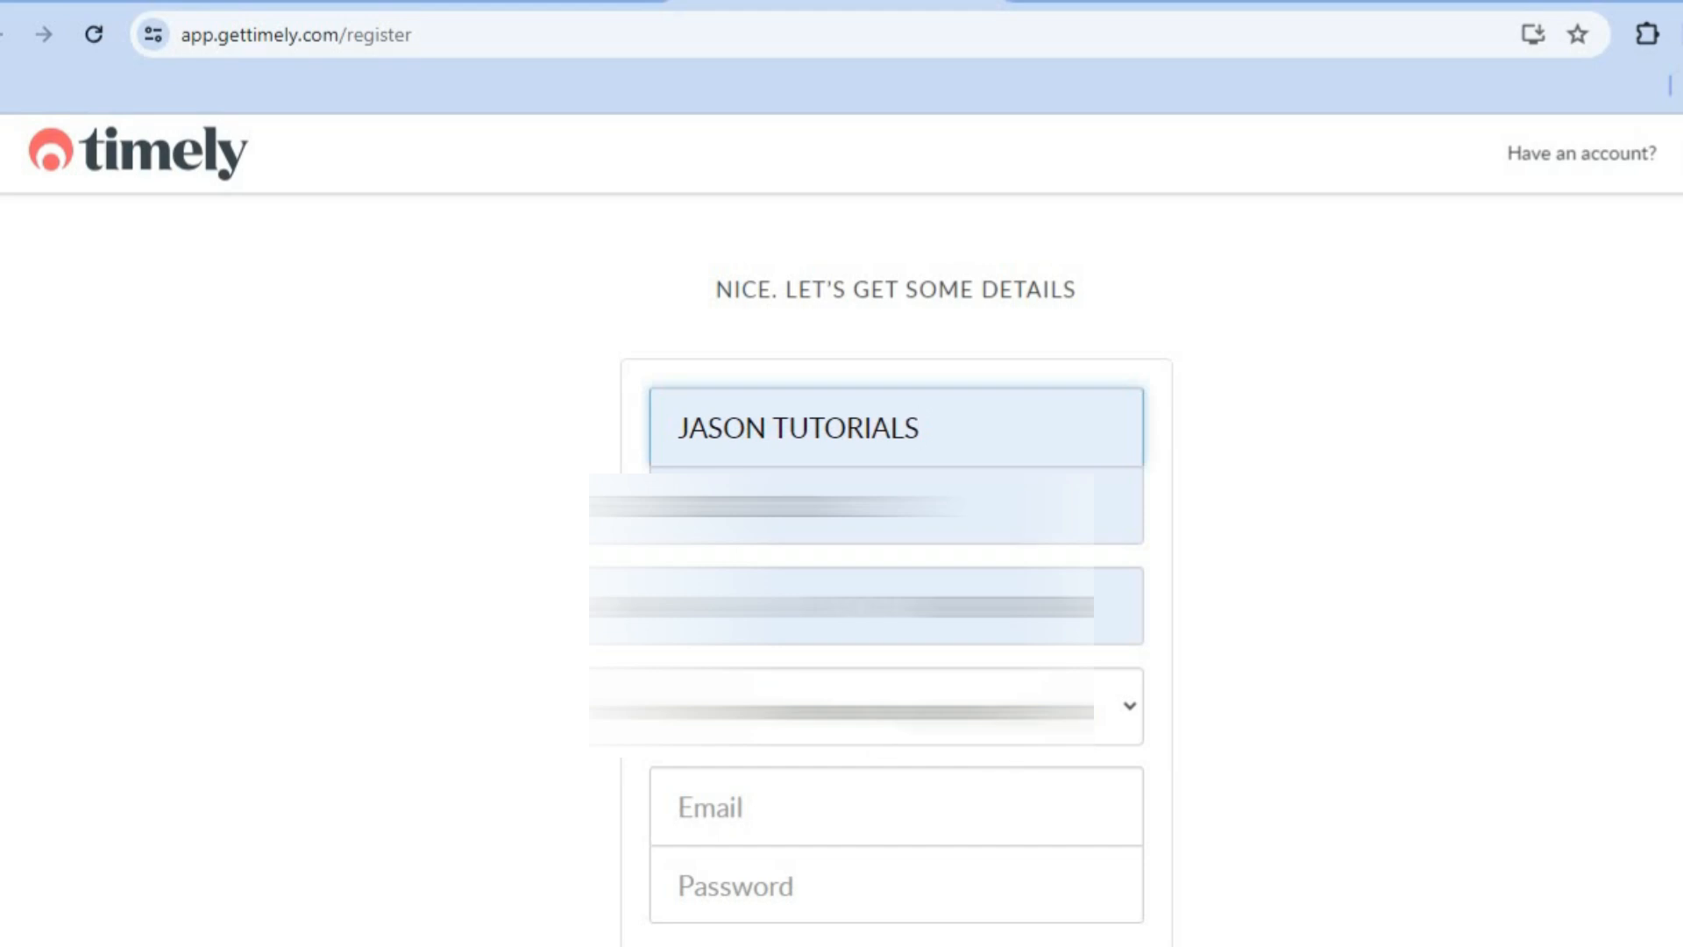
click(1074, 703)
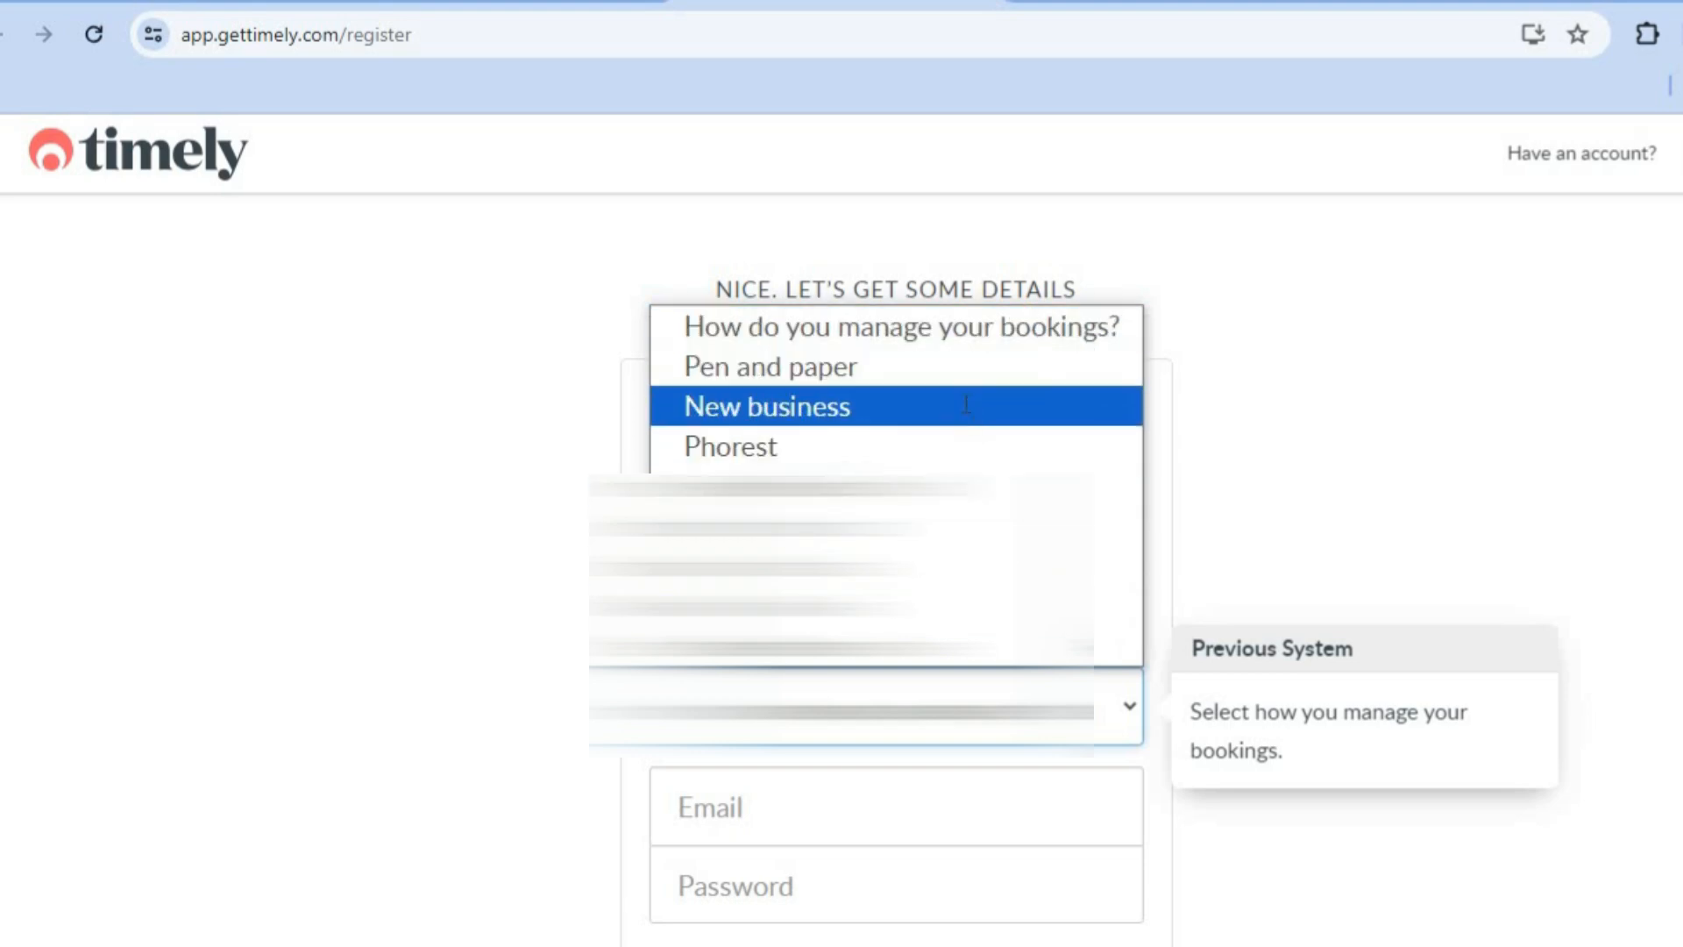
click(964, 405)
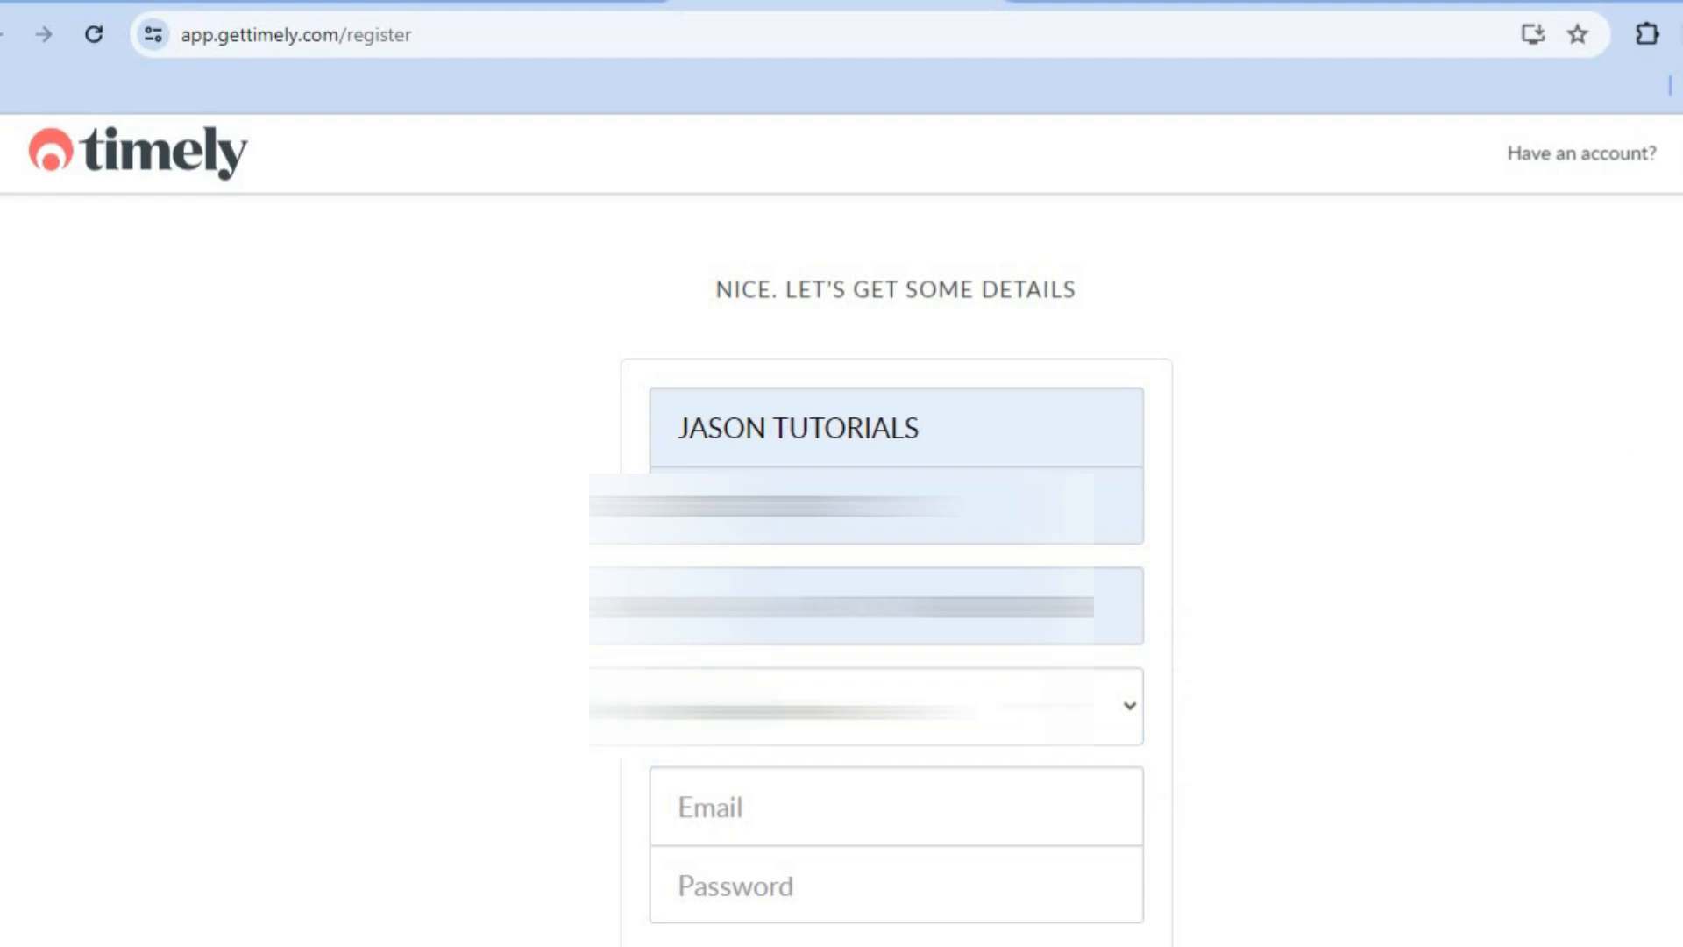
scroll(896, 569, down, 4)
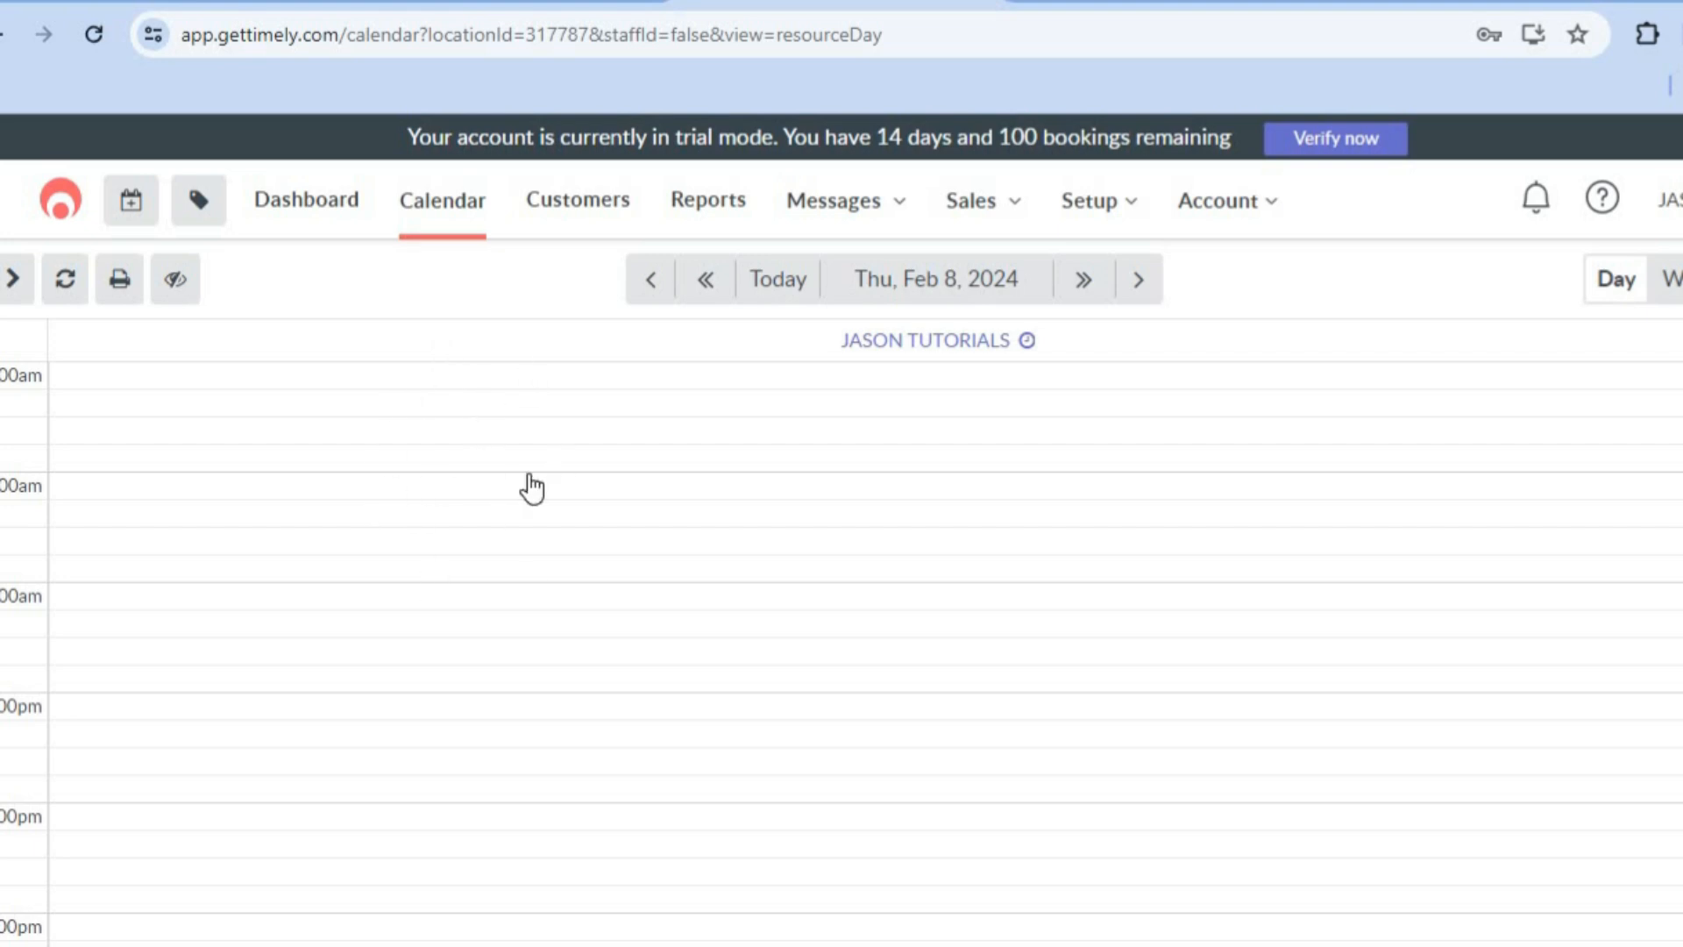
Step: Open the Business details settings and review the basic information, description, logo and social account sections
click(1090, 219)
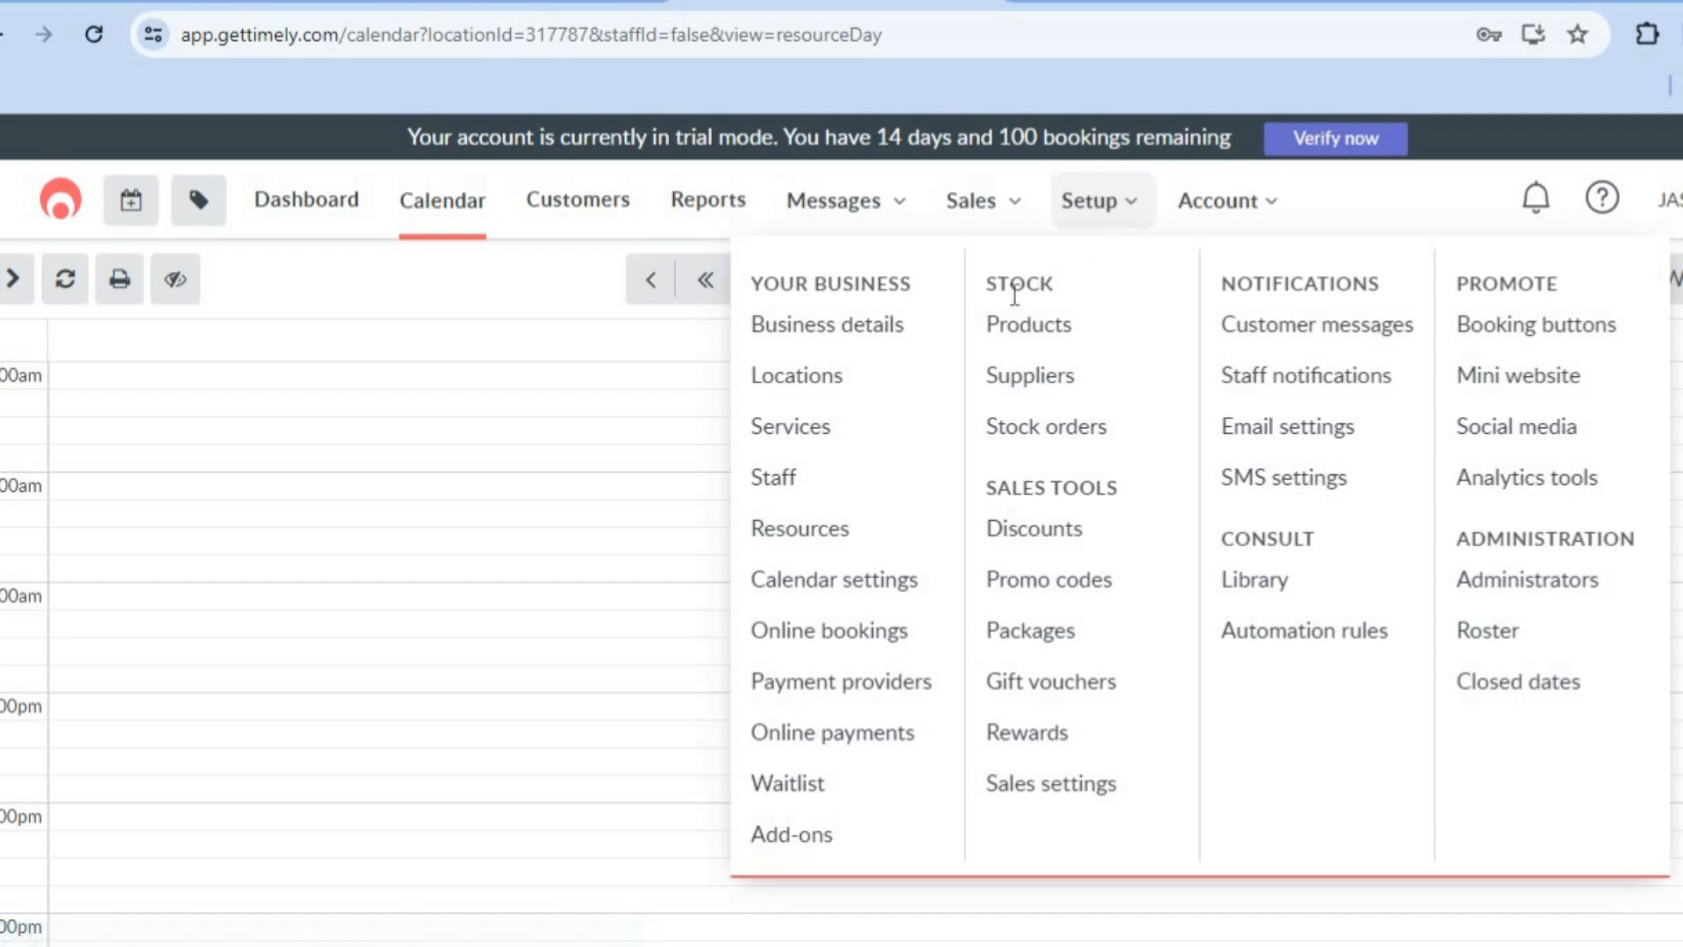
click(885, 339)
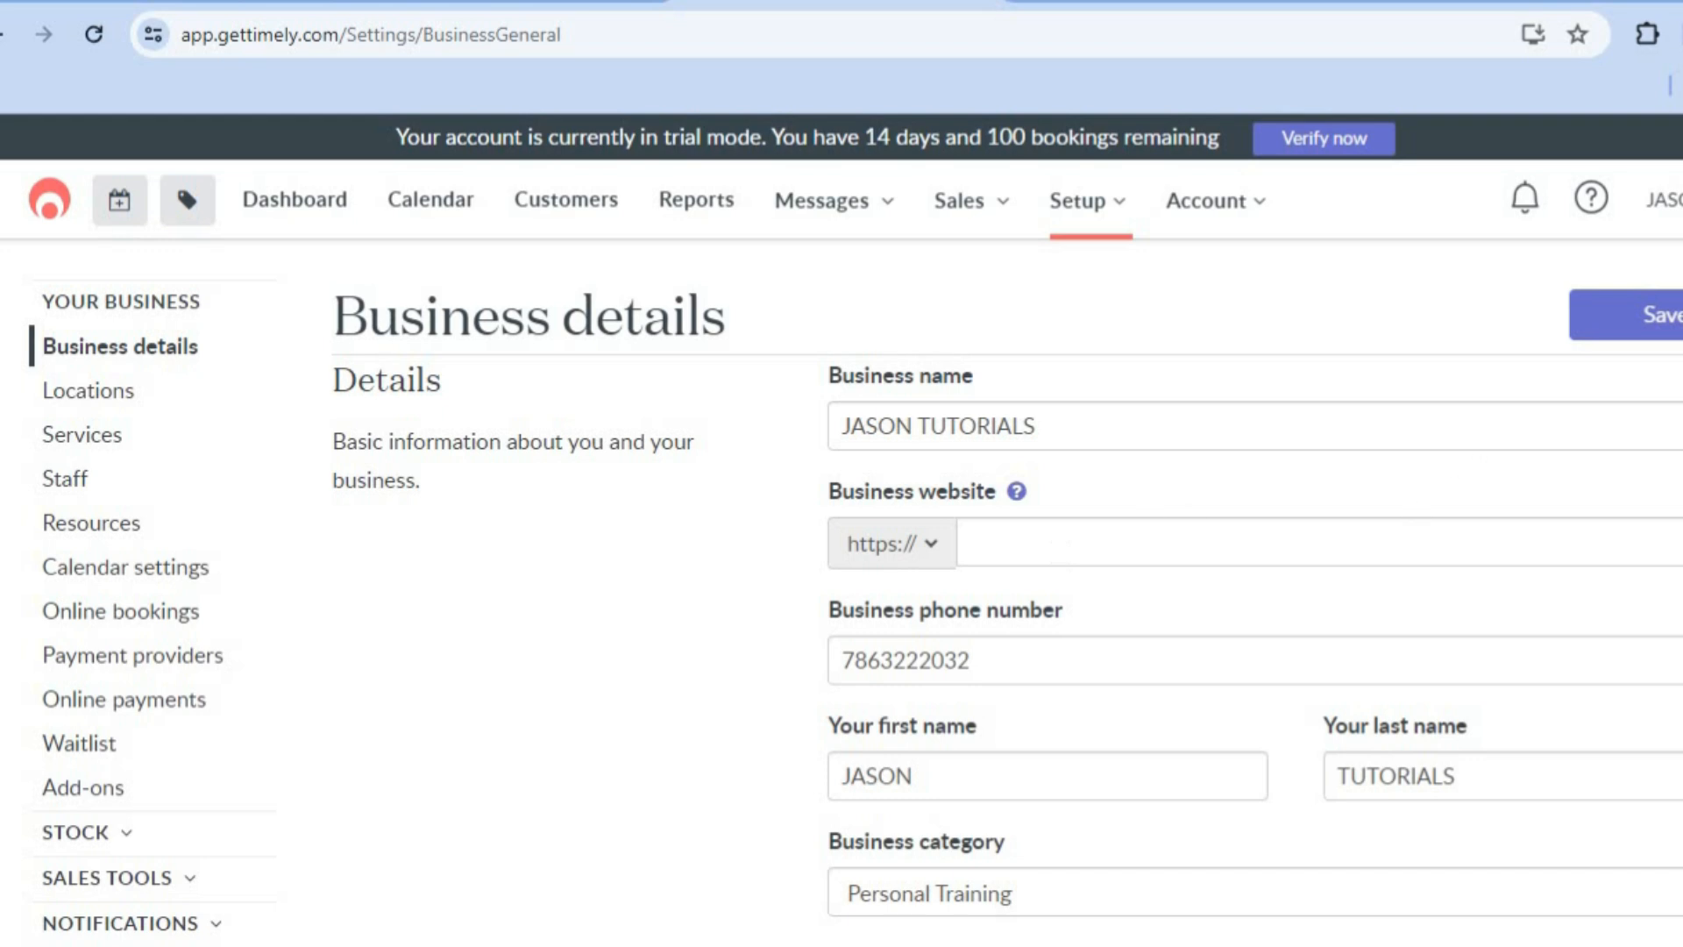
scroll(841, 526, down, 8)
scroll(841, 525, down, 5)
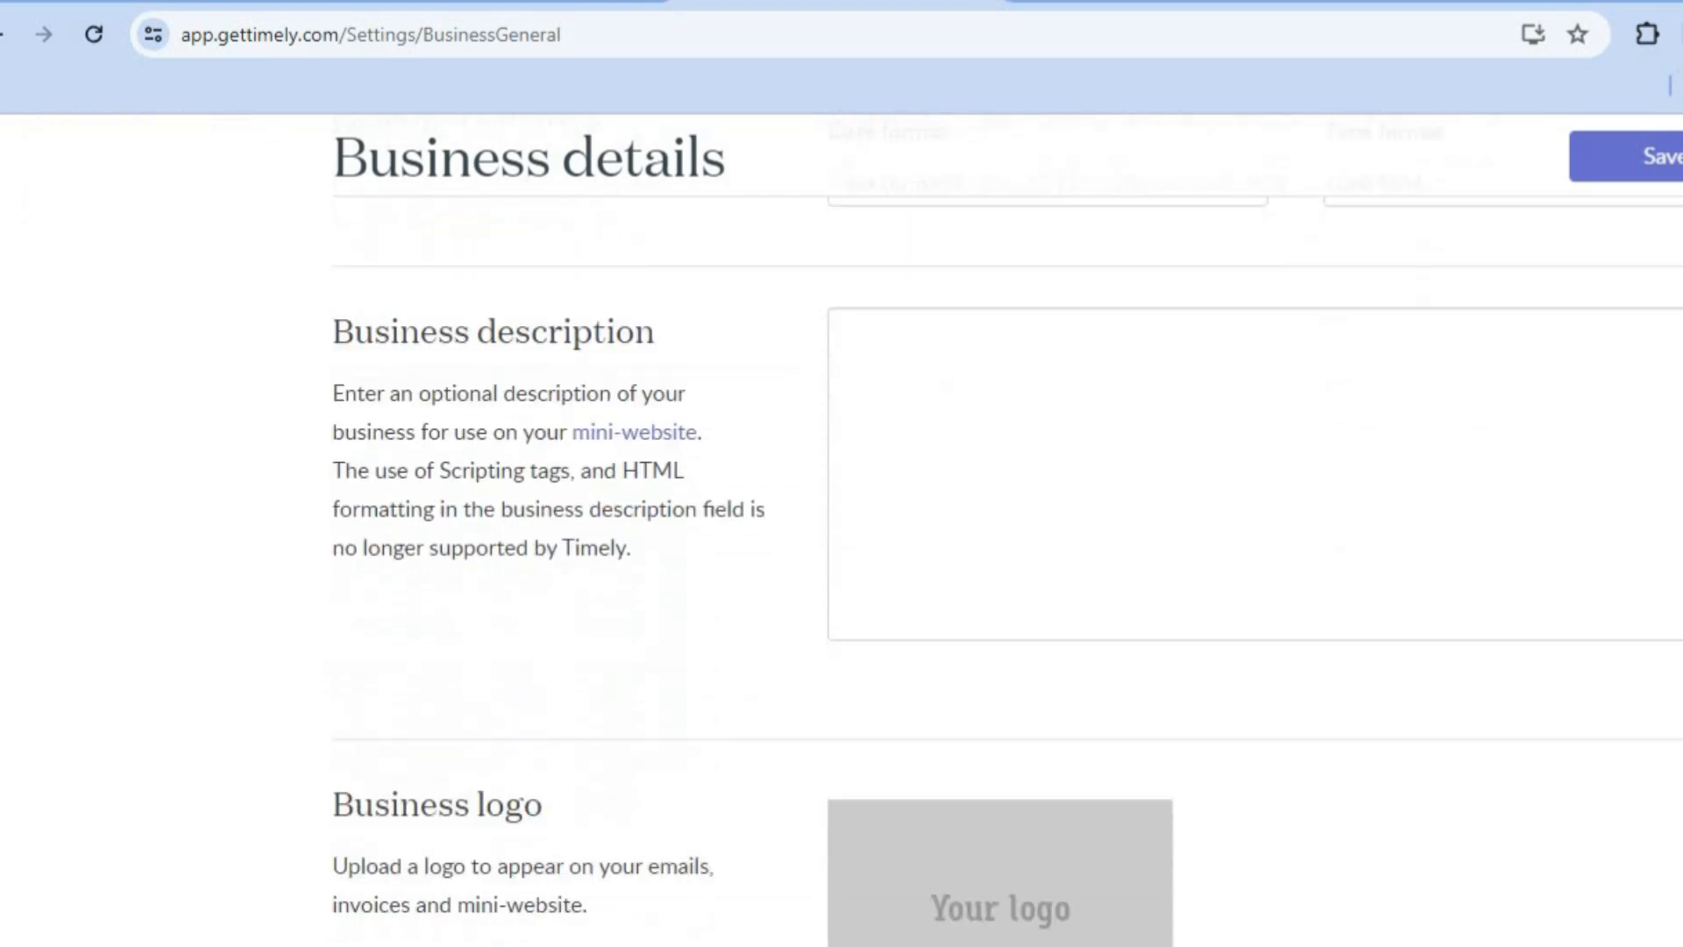
scroll(842, 526, down, 2)
scroll(842, 526, down, 2)
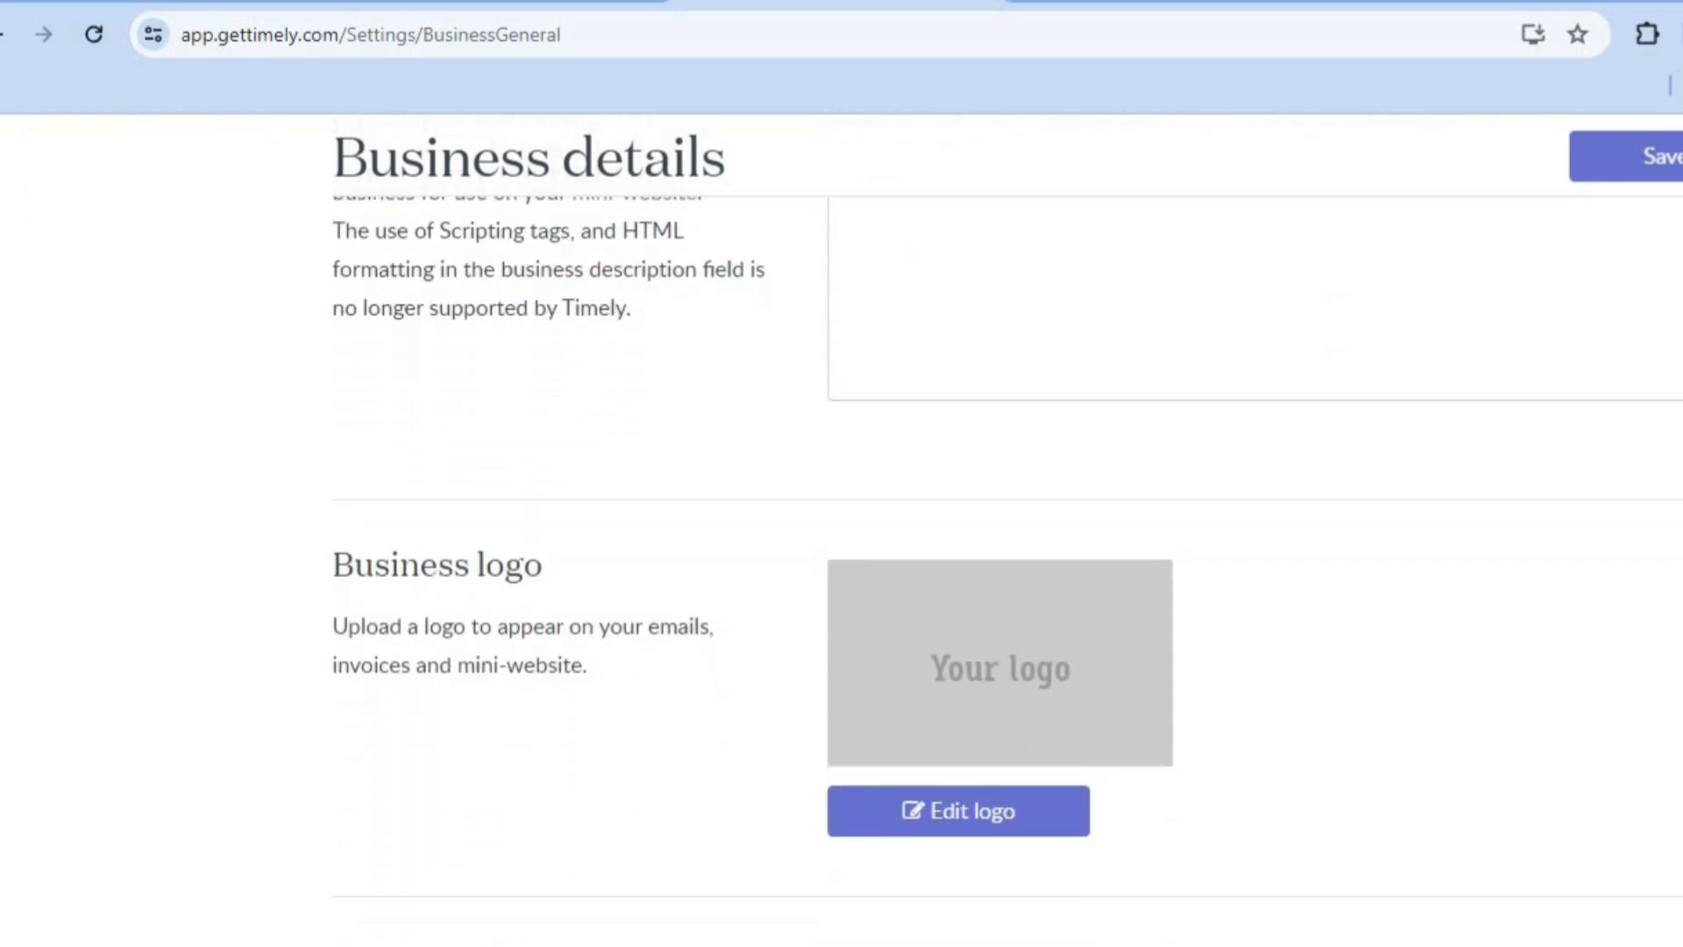
scroll(1315, 733, down, 1)
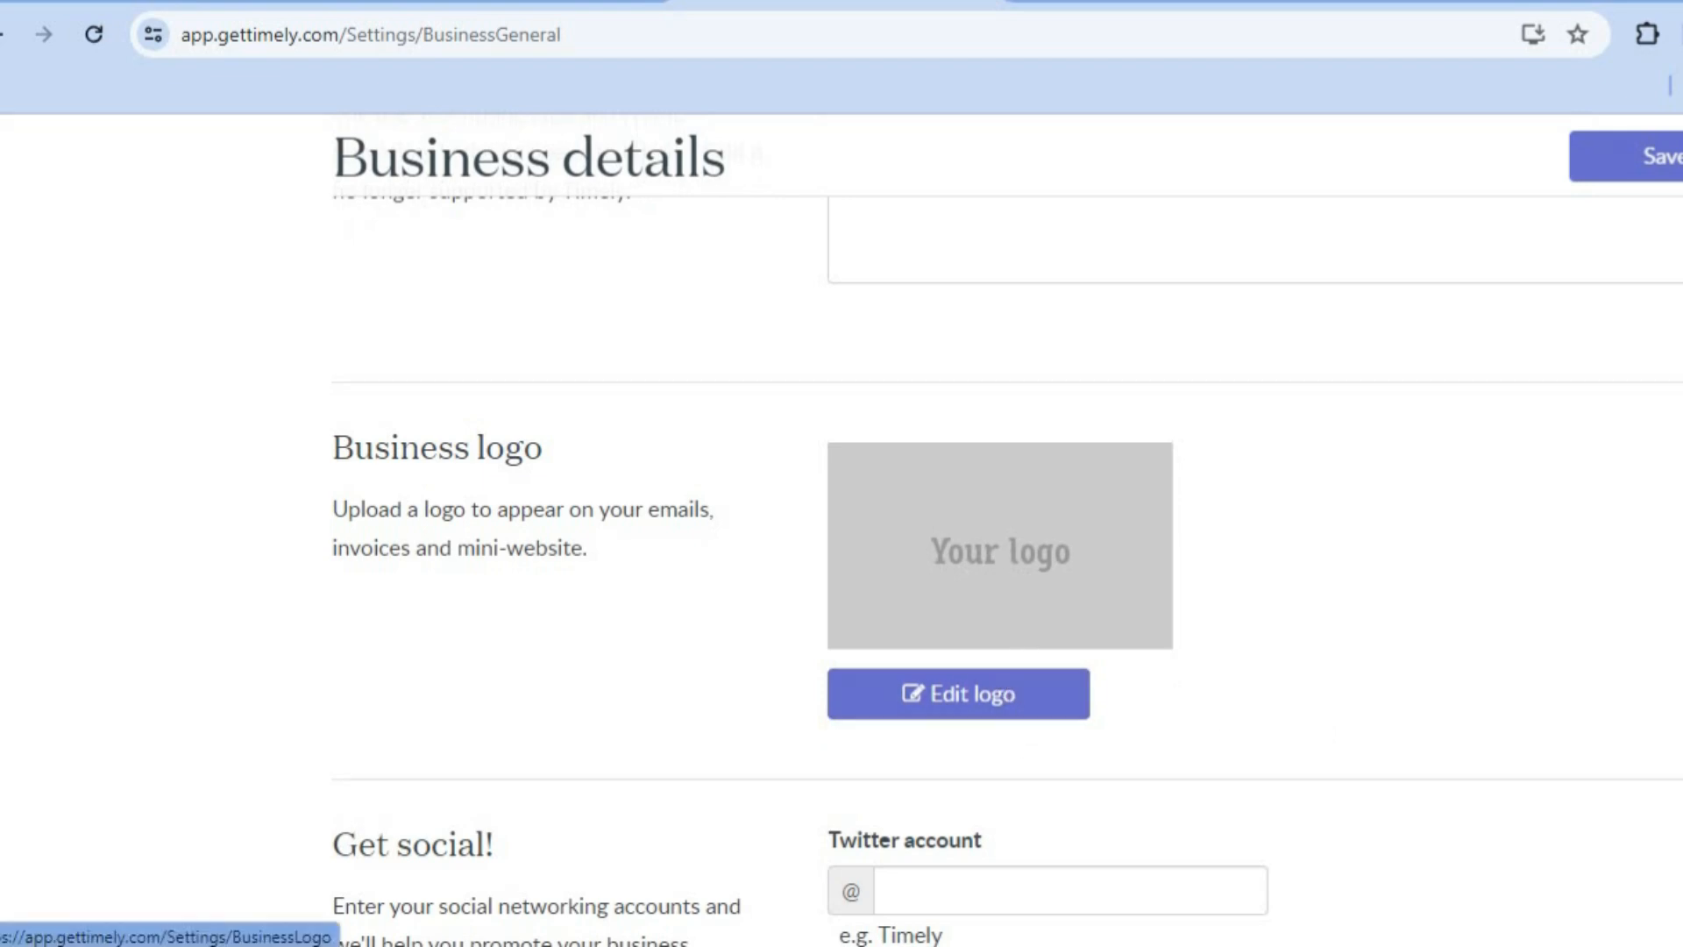
scroll(1484, 631, down, 1)
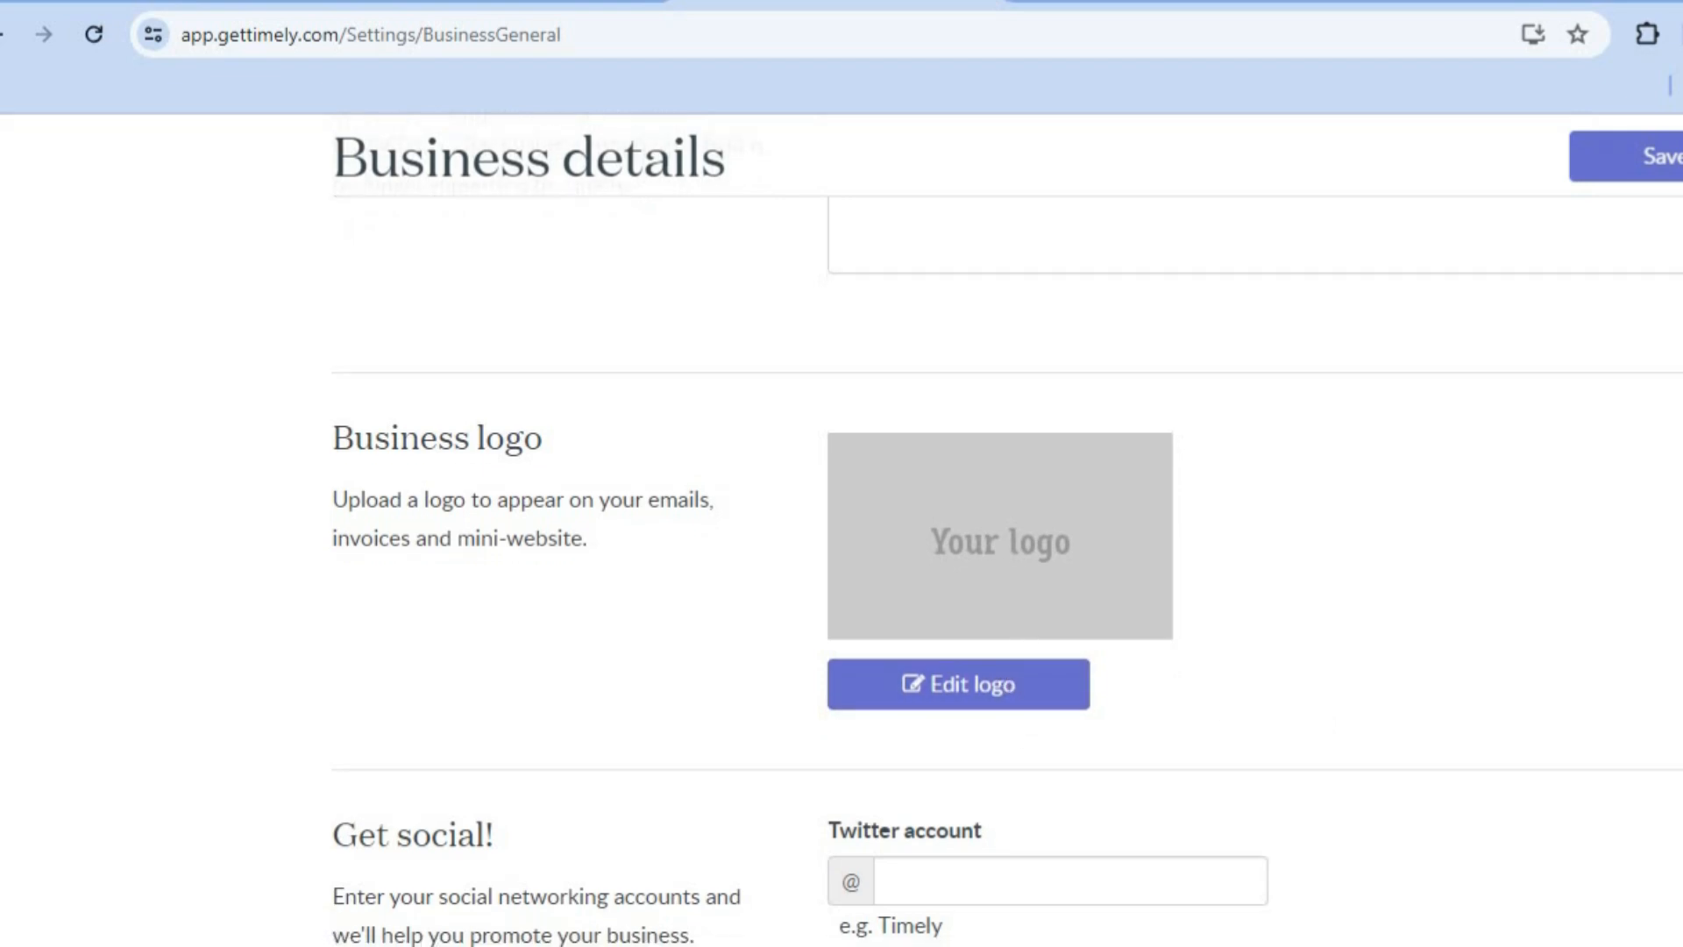
scroll(1007, 570, down, 5)
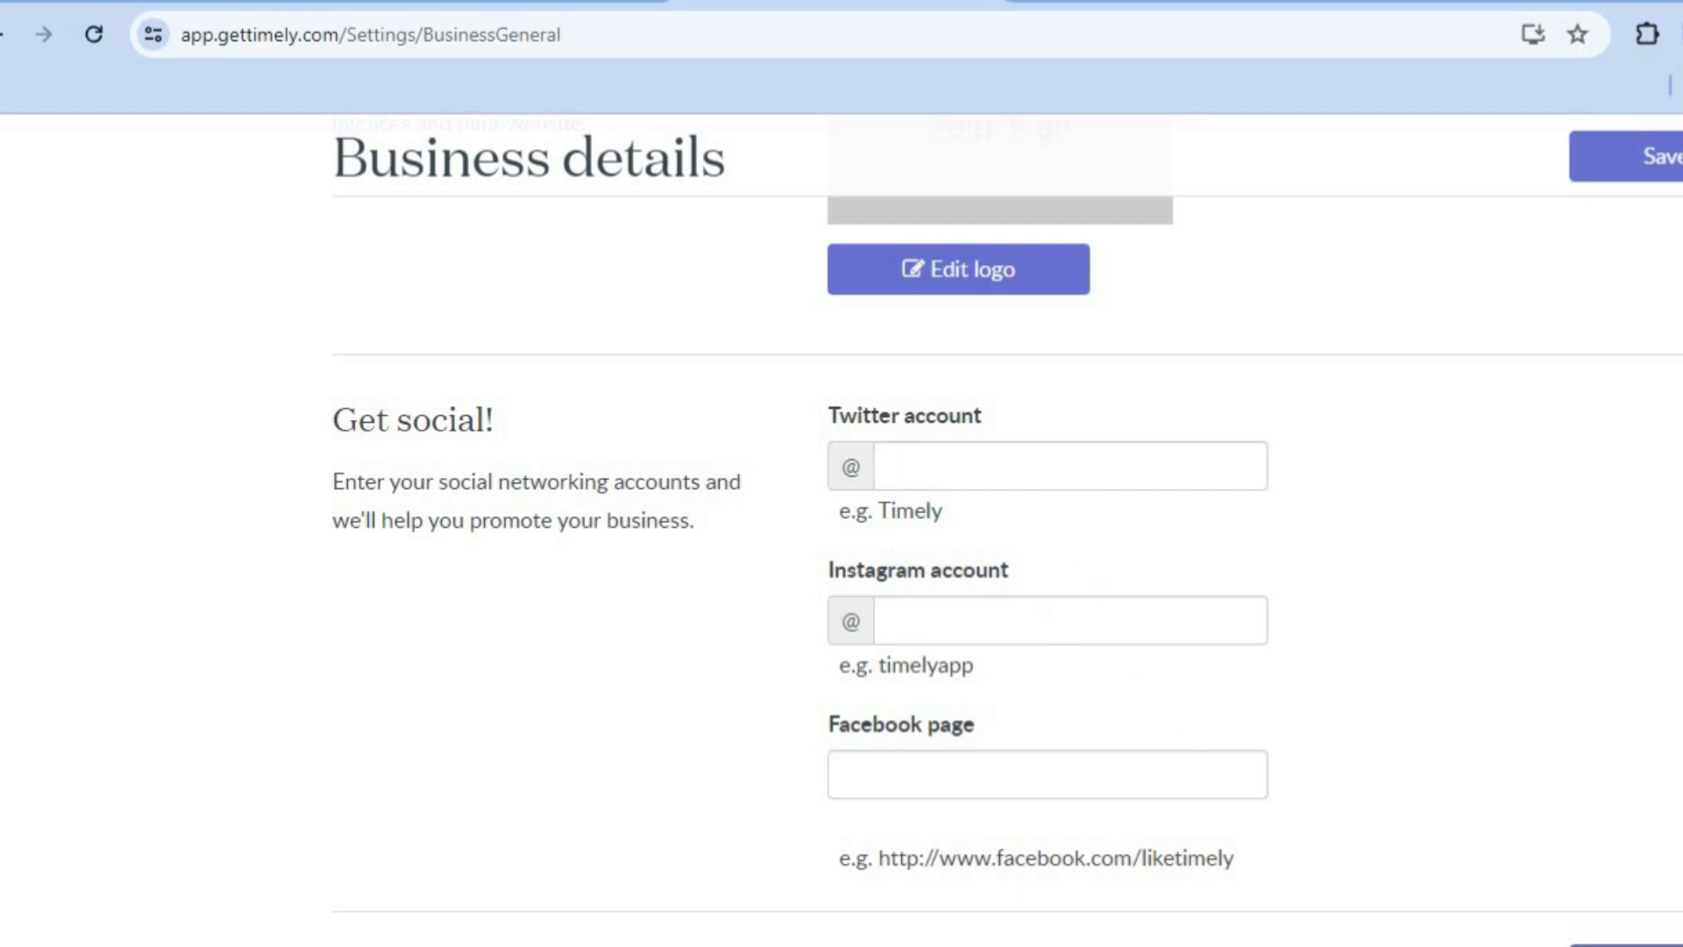
scroll(1006, 526, up, 8)
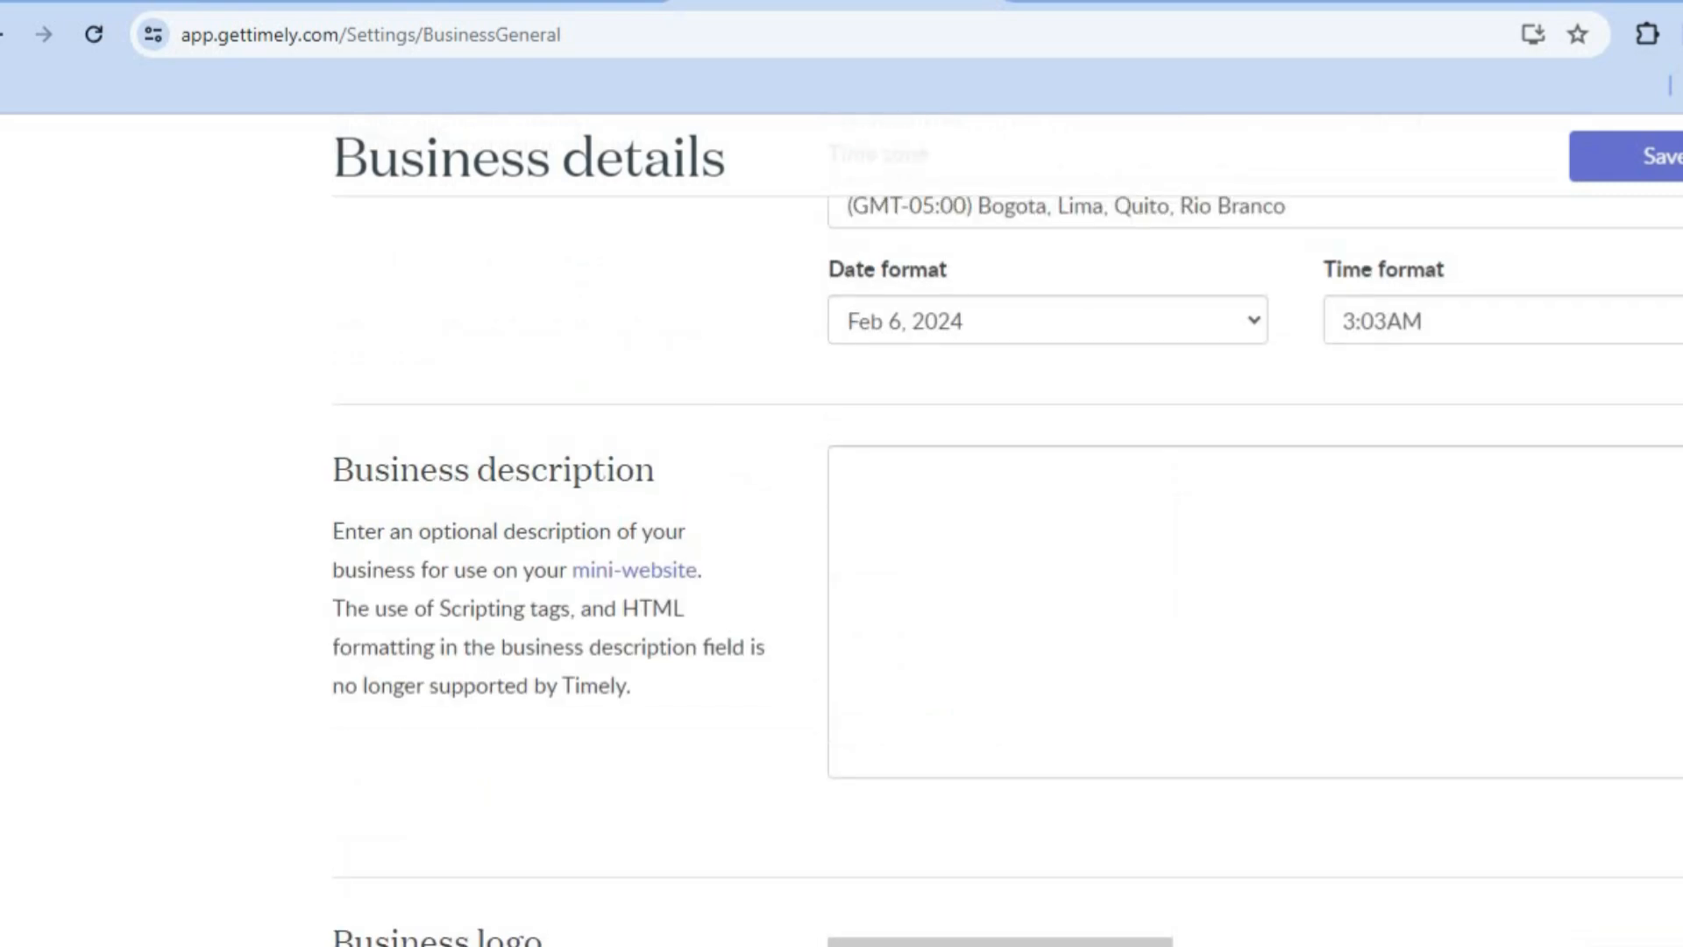
scroll(1006, 526, up, 3)
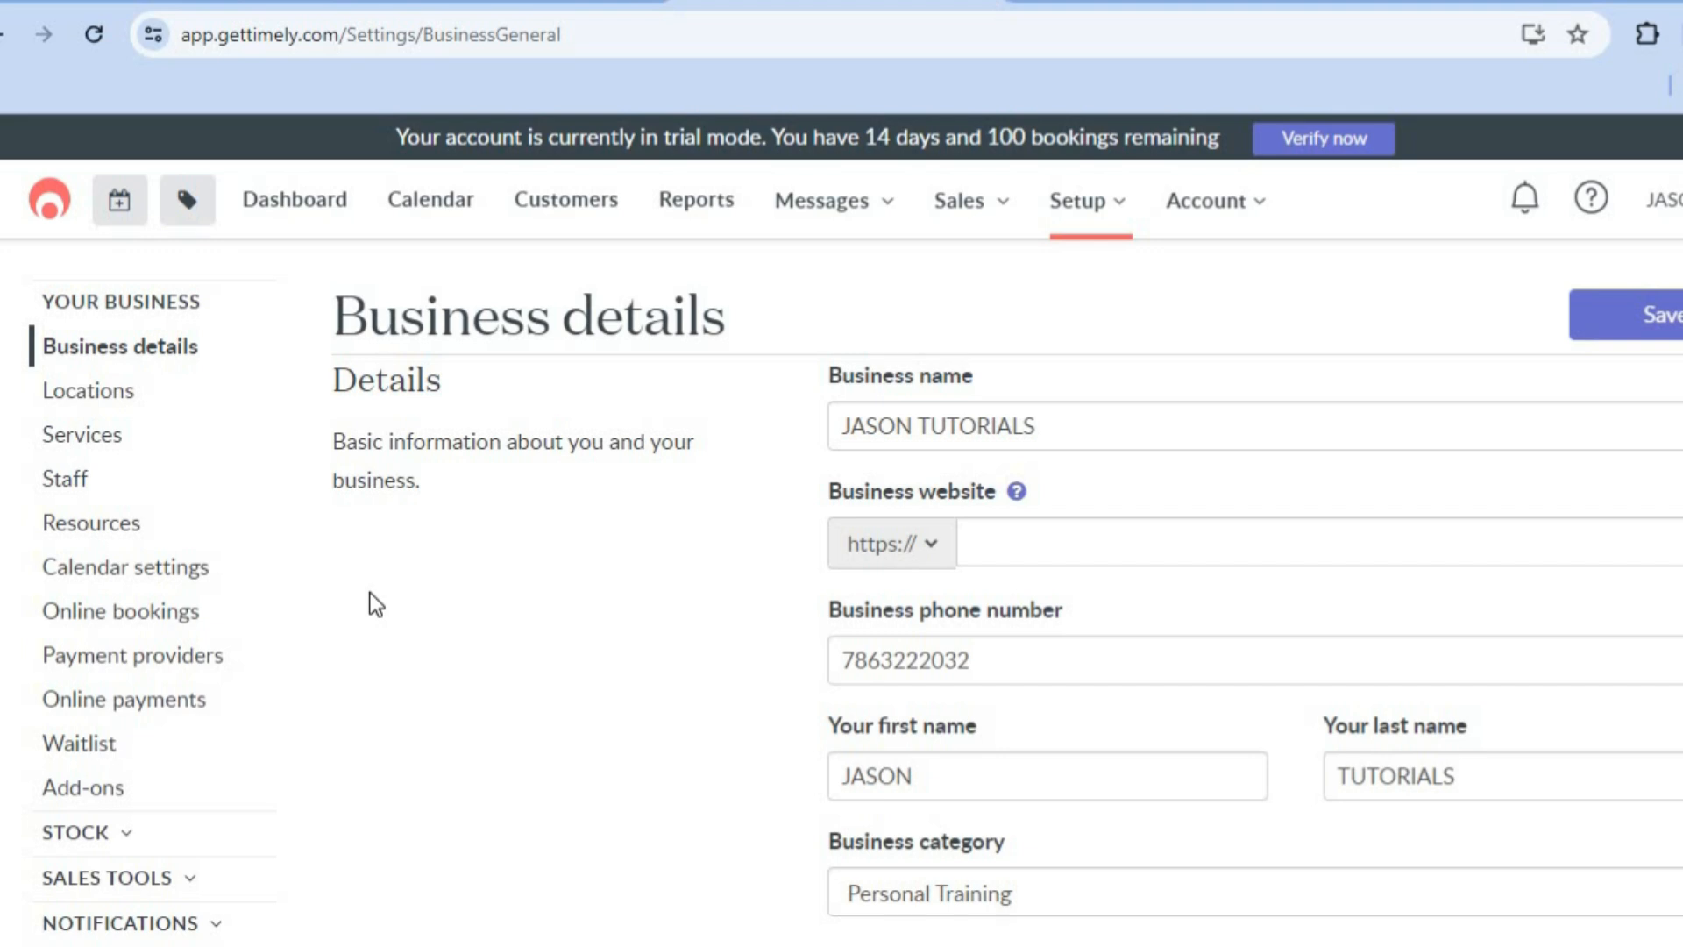
Step: View the business's Locations settings and the existing entries in the Services list
click(128, 394)
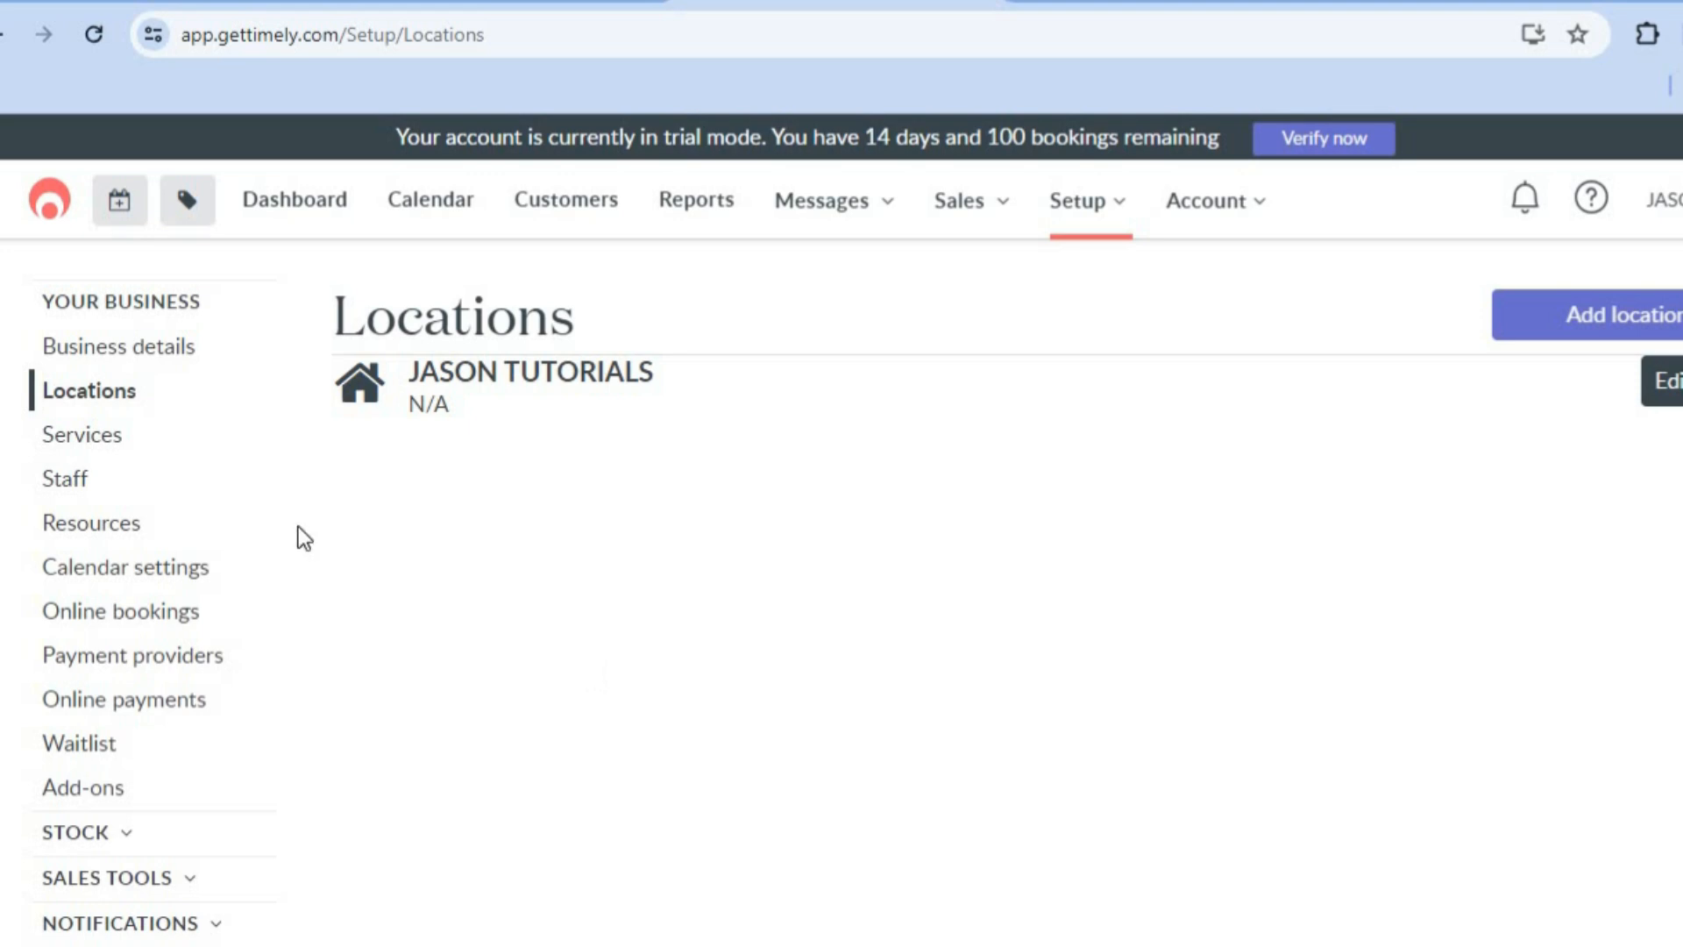
click(130, 436)
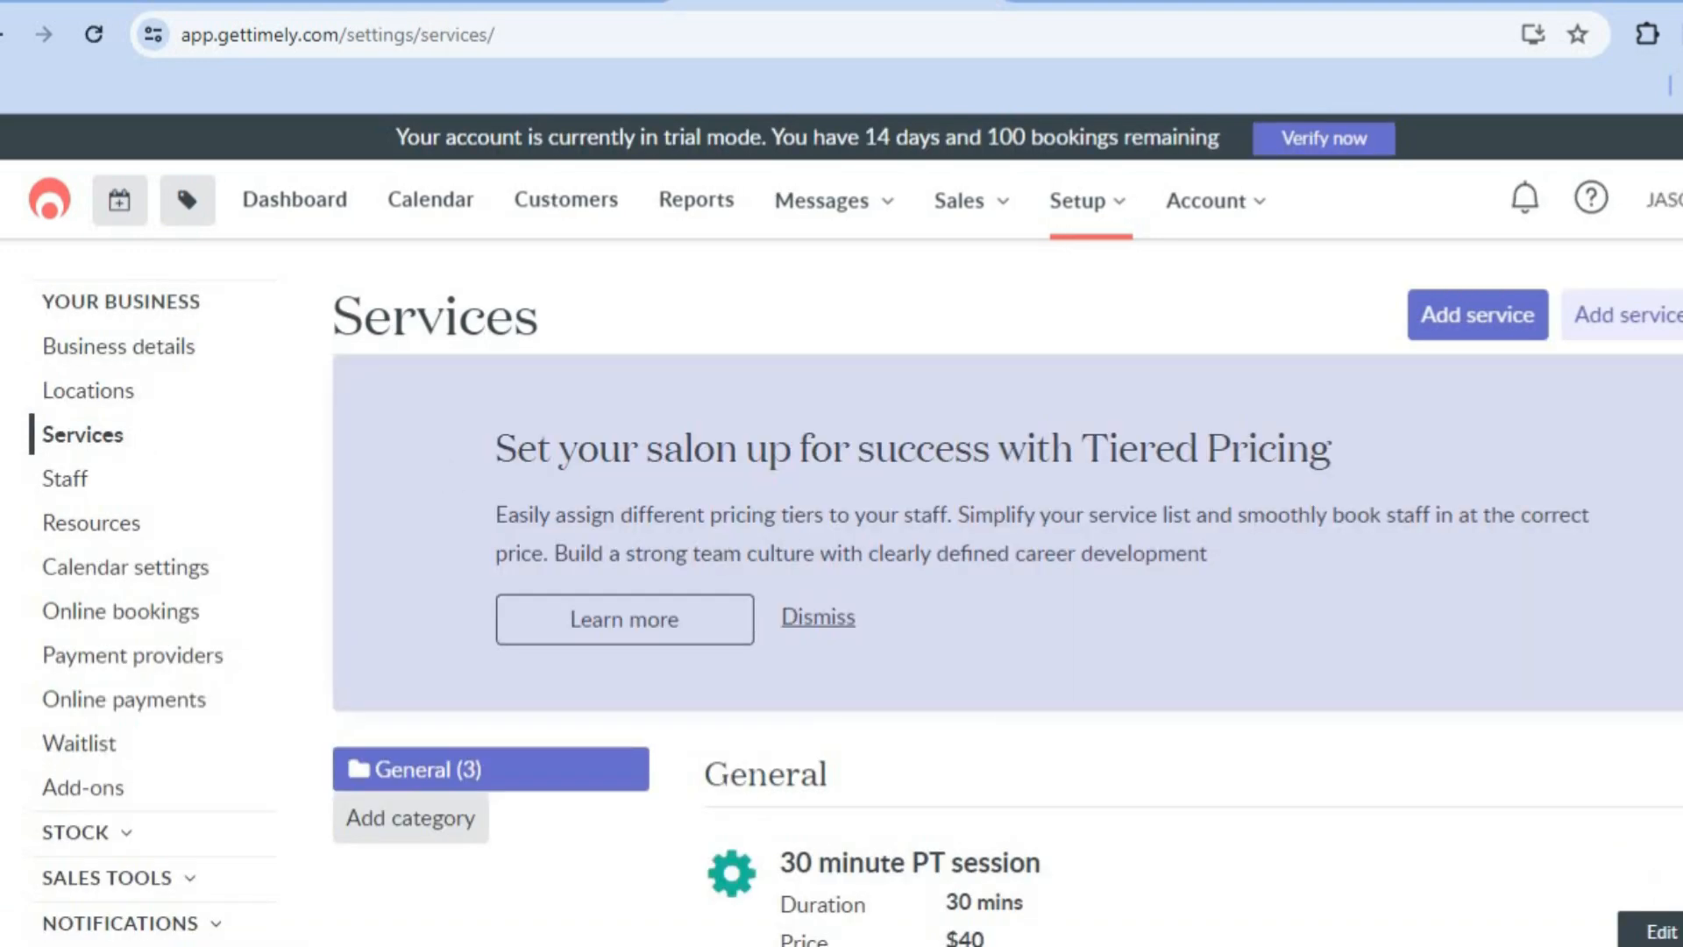
scroll(842, 526, down, 5)
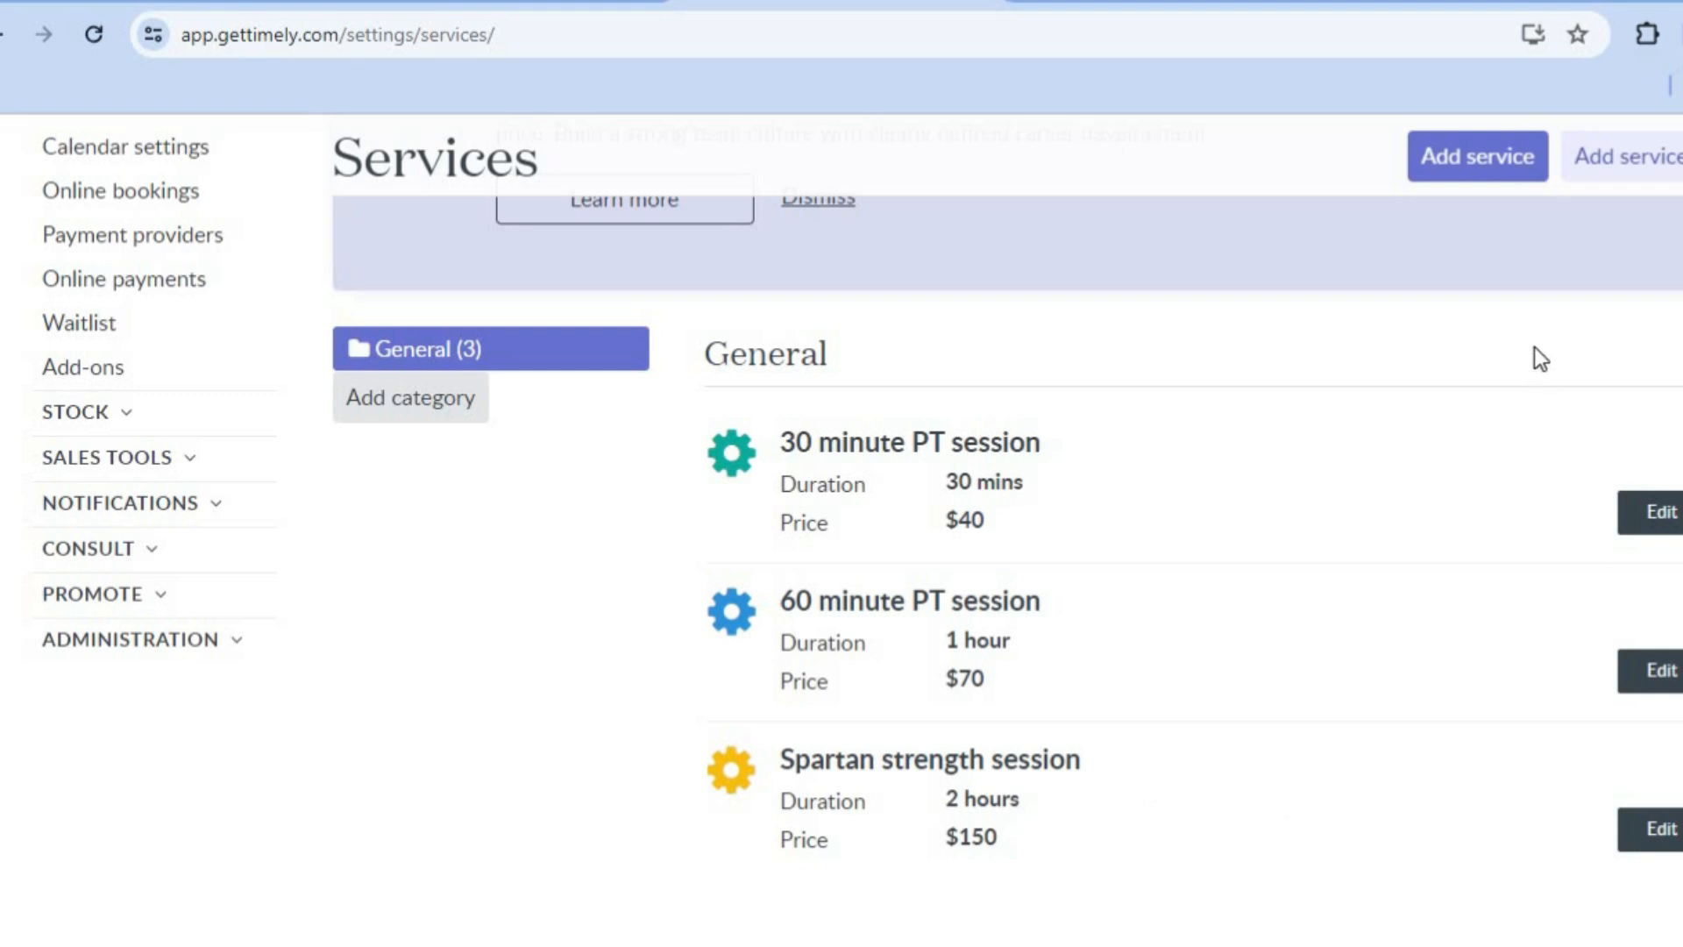
Step: Start adding a new service and name it "test"
click(1480, 179)
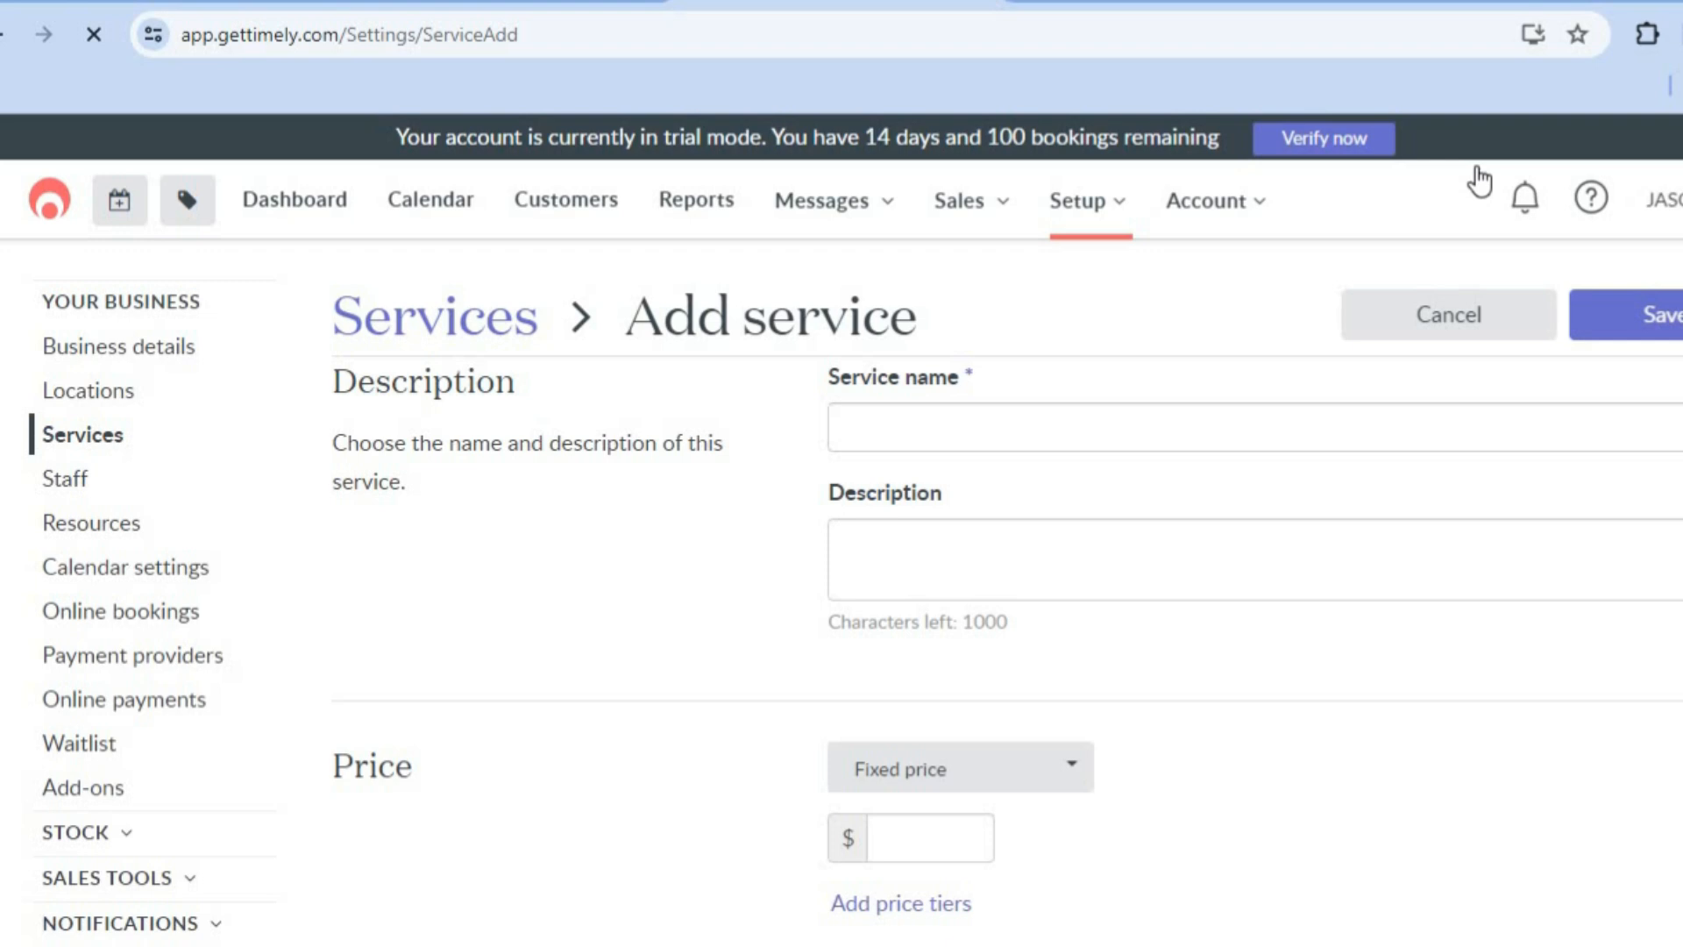
click(1062, 441)
text(test)
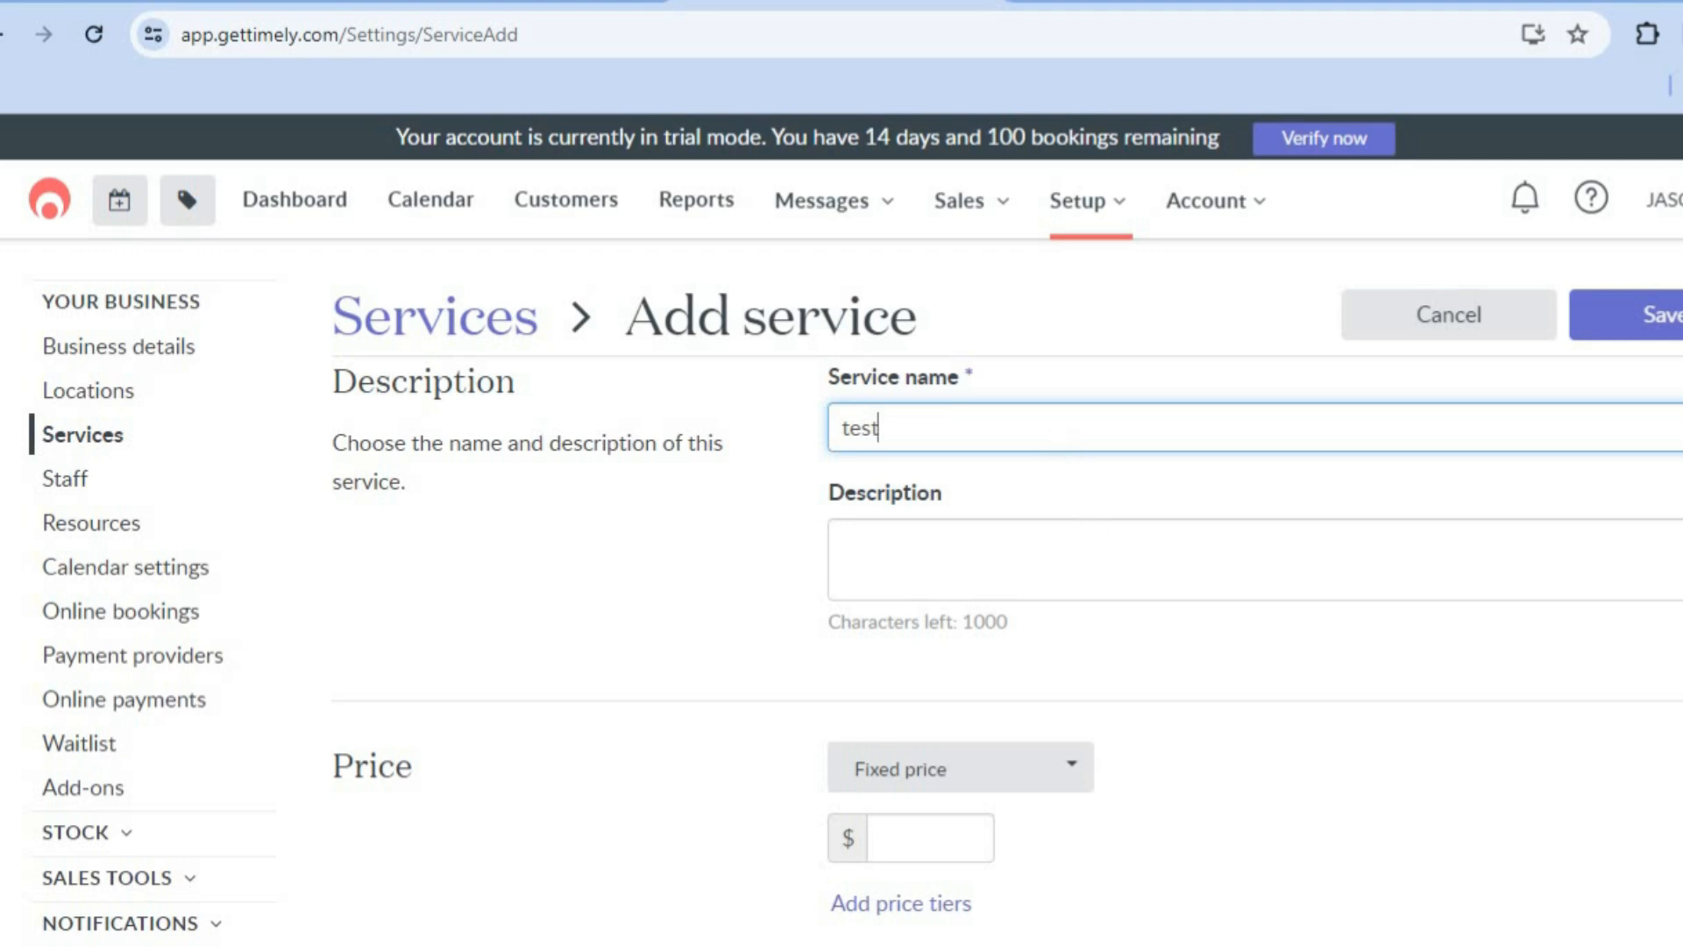
Step: Keep the new service on fixed pricing and set its price to $10
scroll(1261, 297, down, 6)
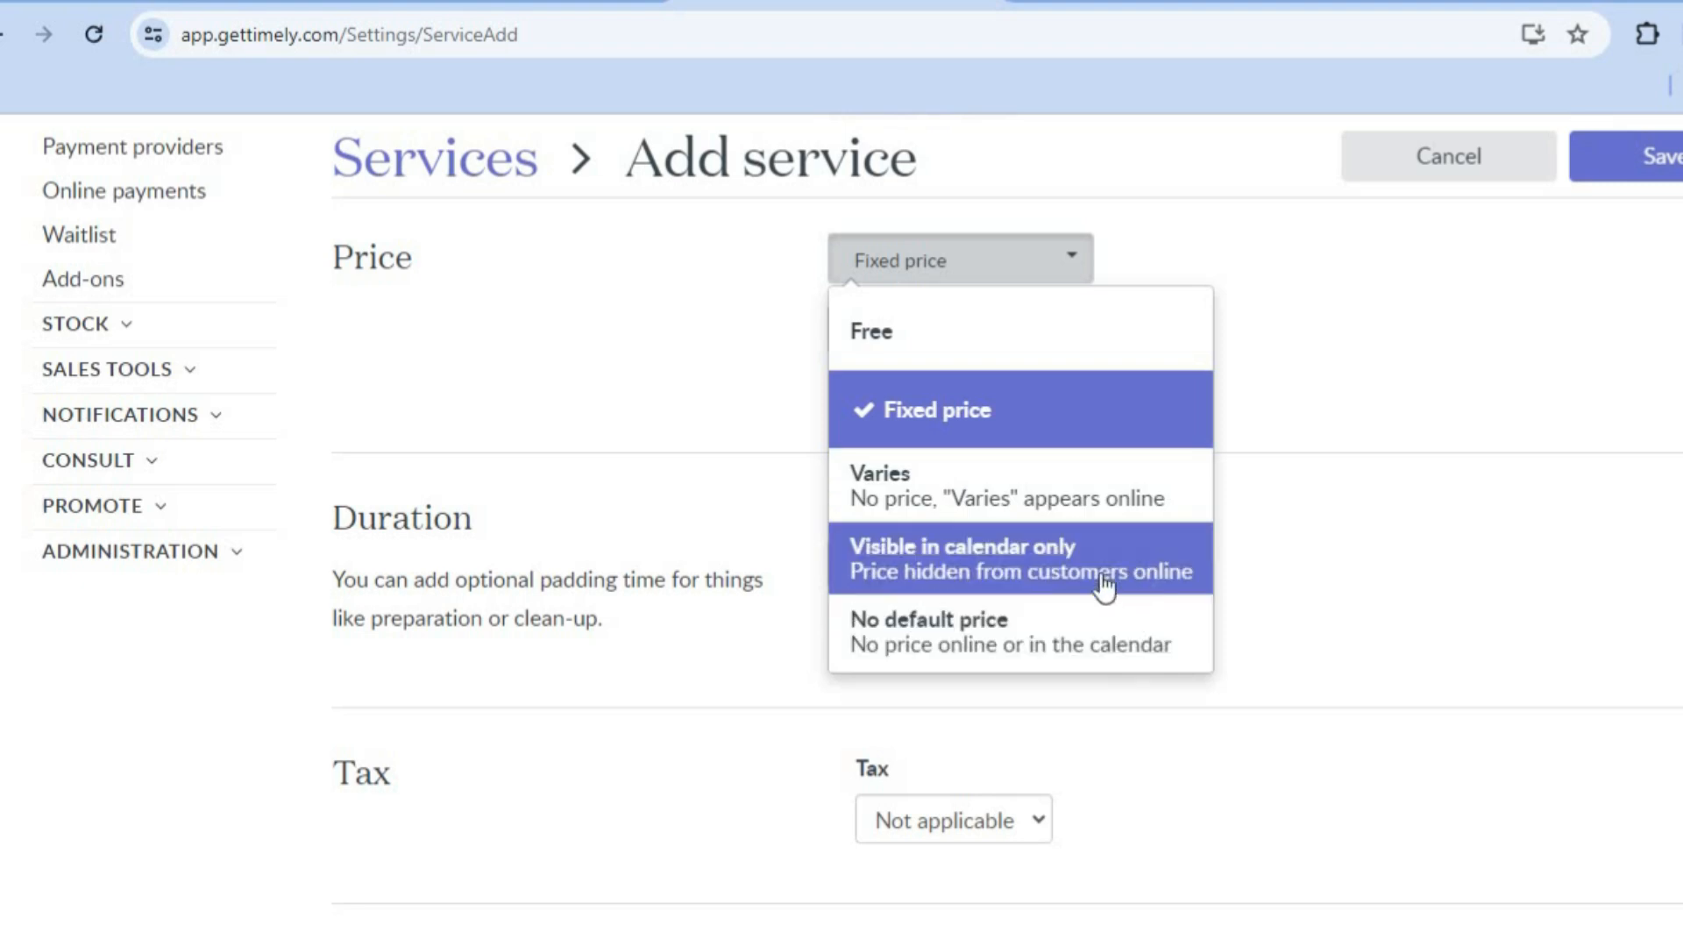
click(1297, 333)
click(957, 333)
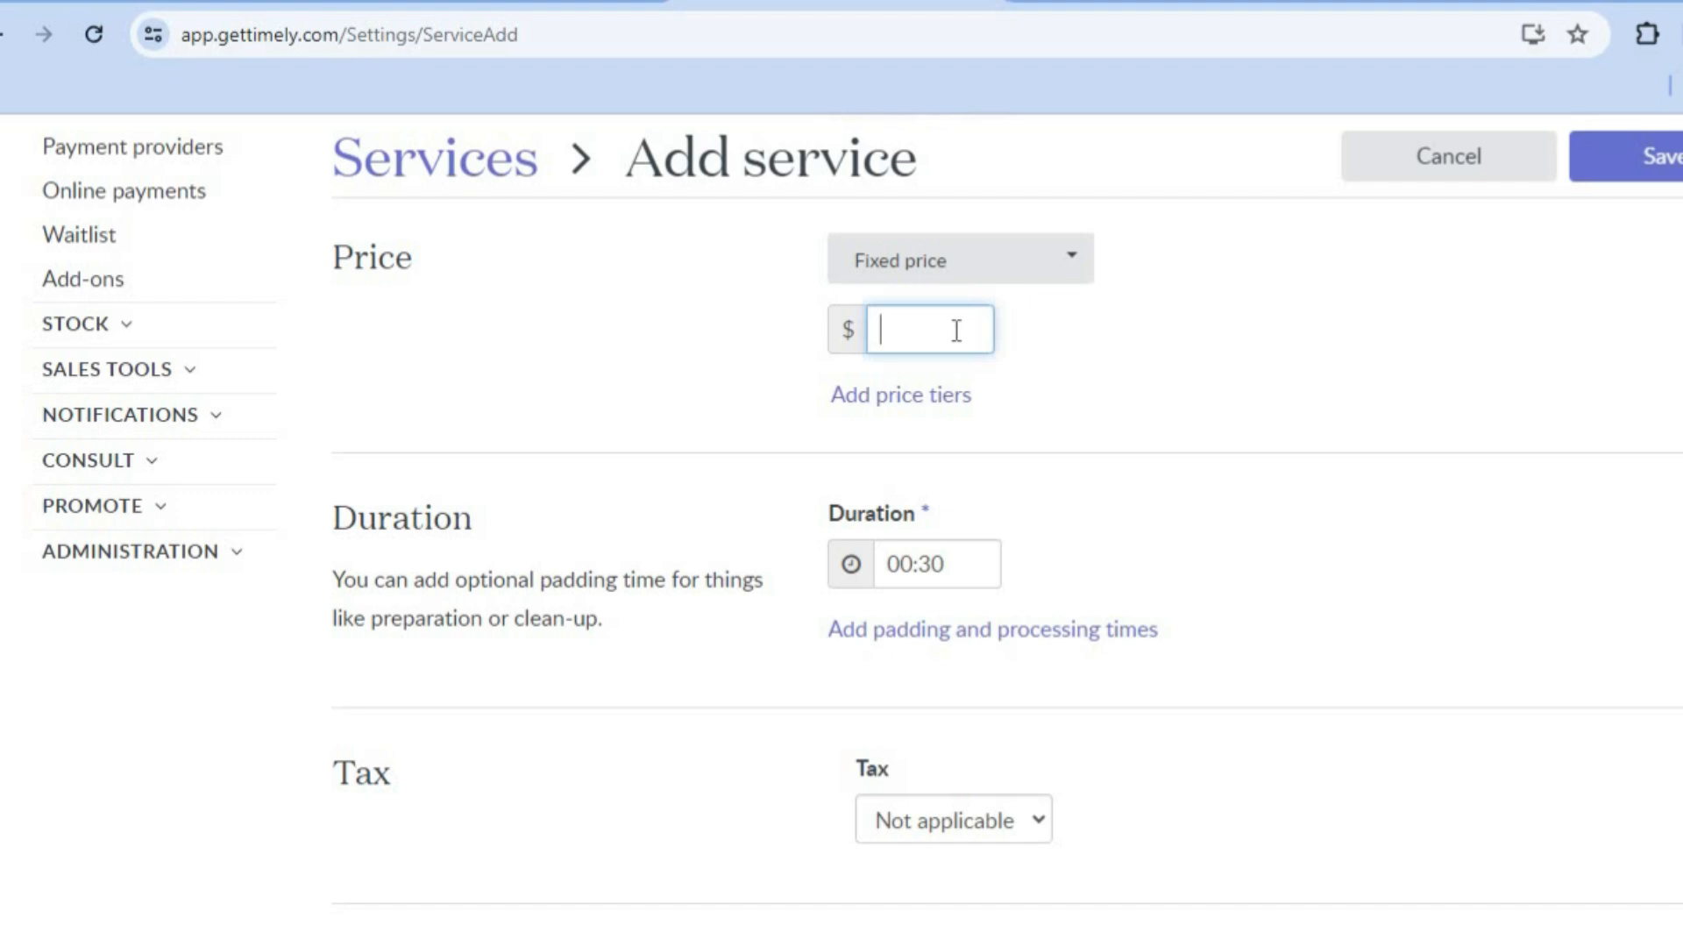
text(10)
click(1201, 441)
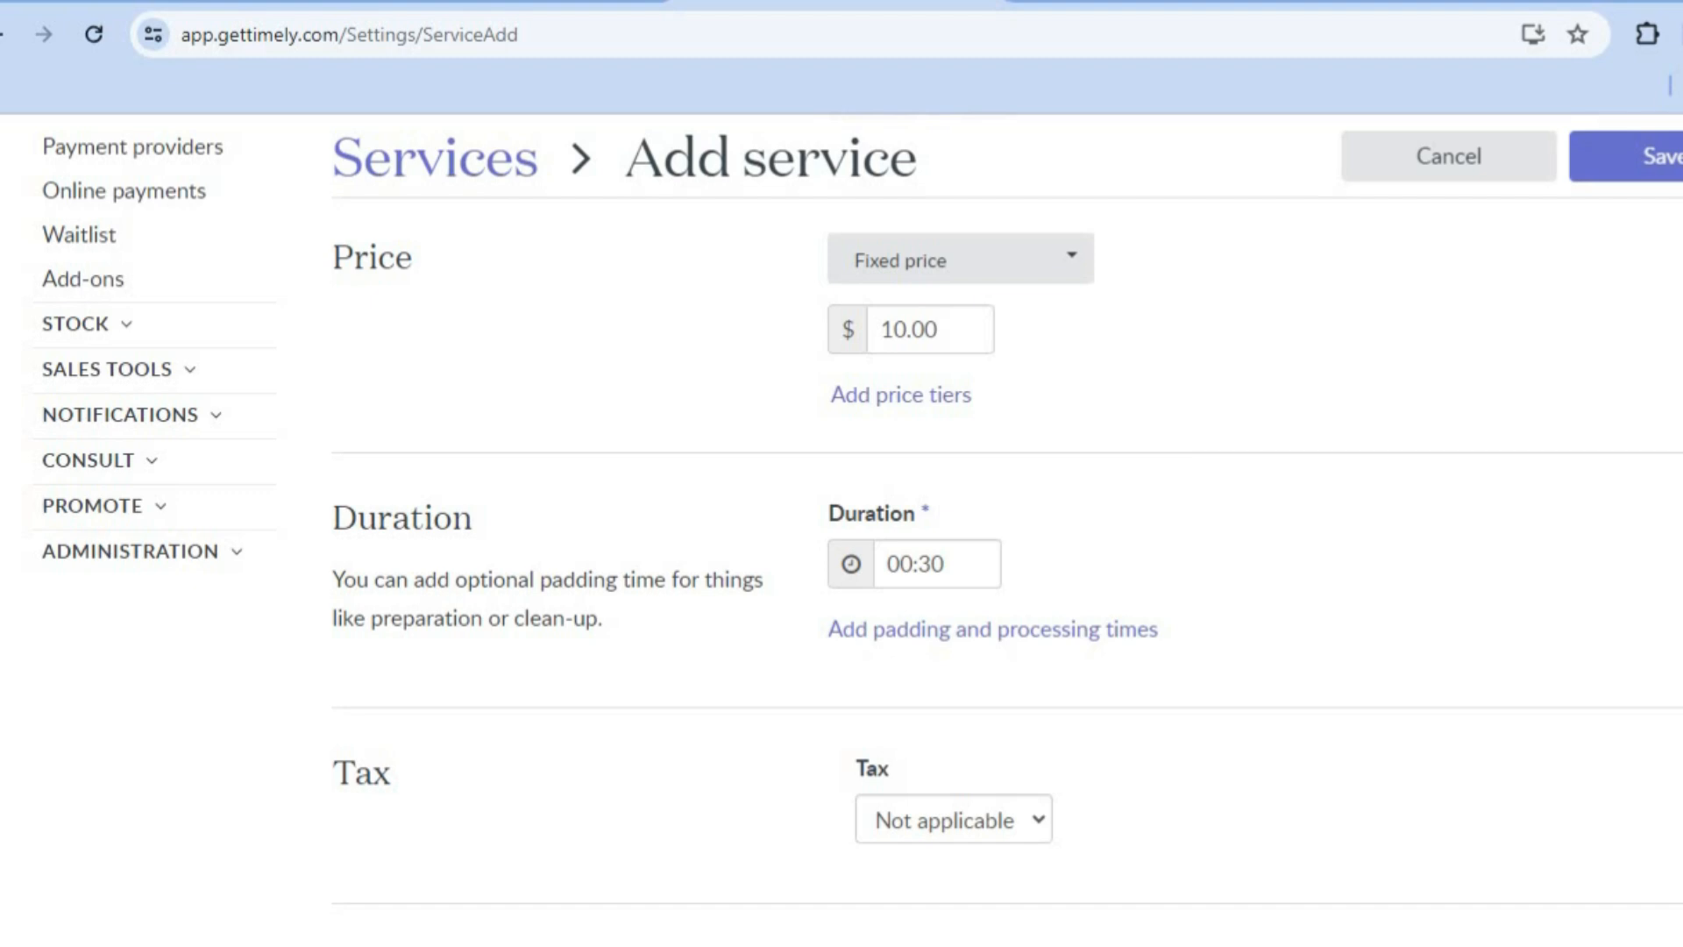
Step: Review the remaining duration, tax, colour, staff and online booking options, and save the new service
scroll(1218, 440, down, 2)
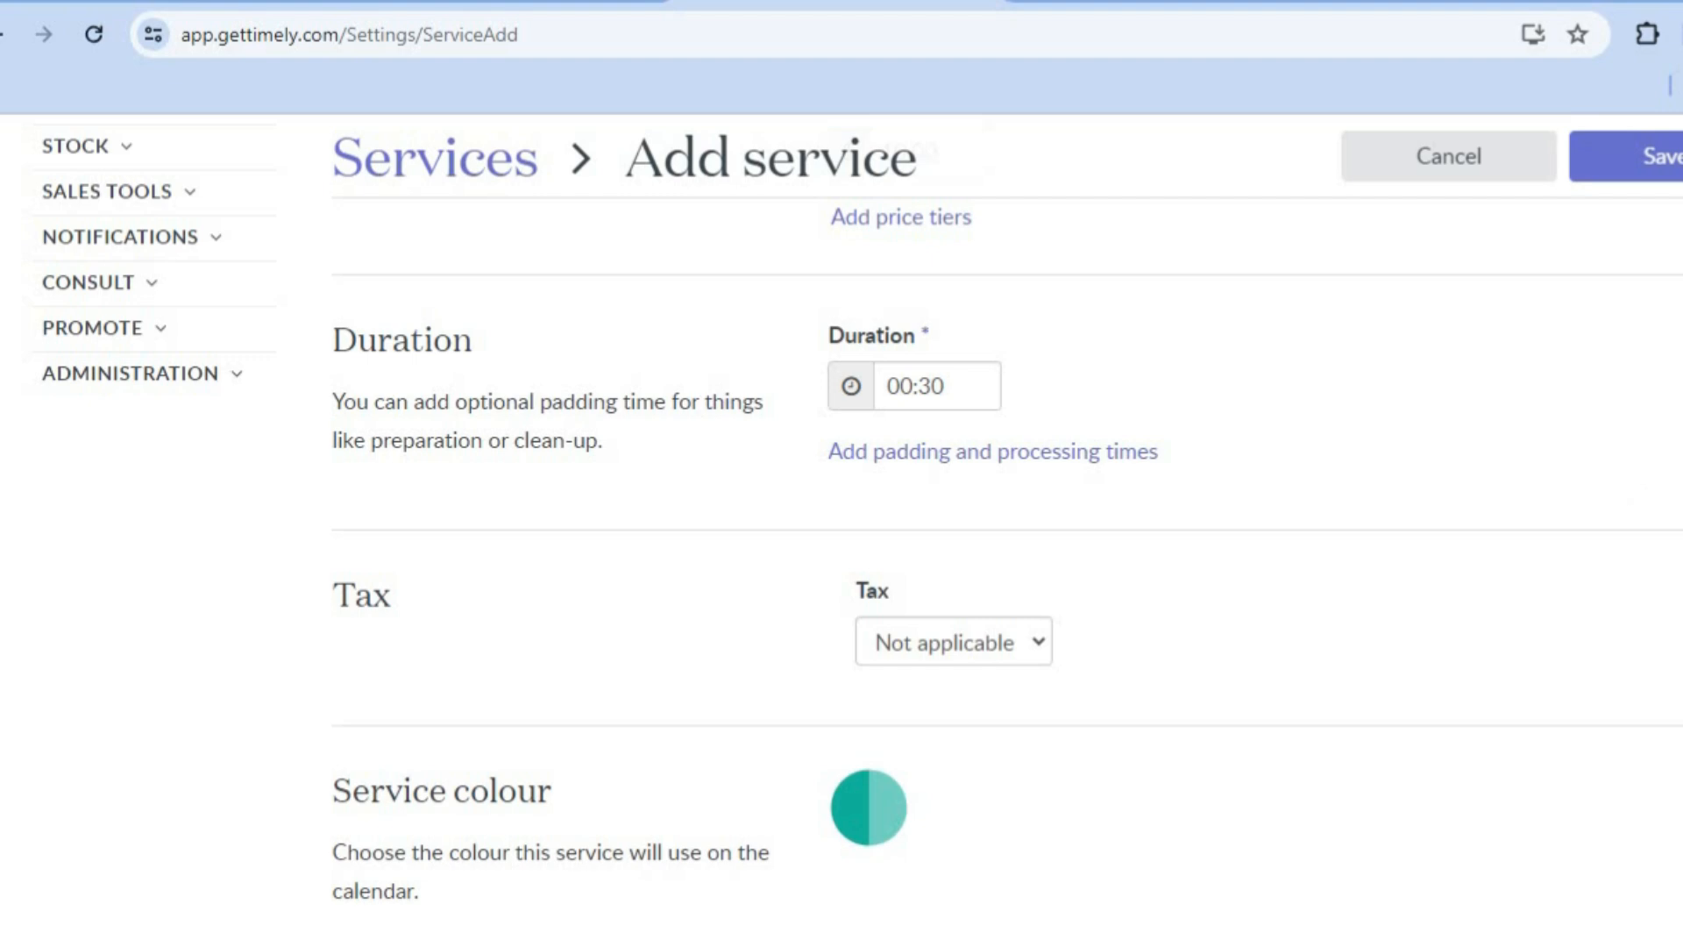
scroll(1007, 566, down, 7)
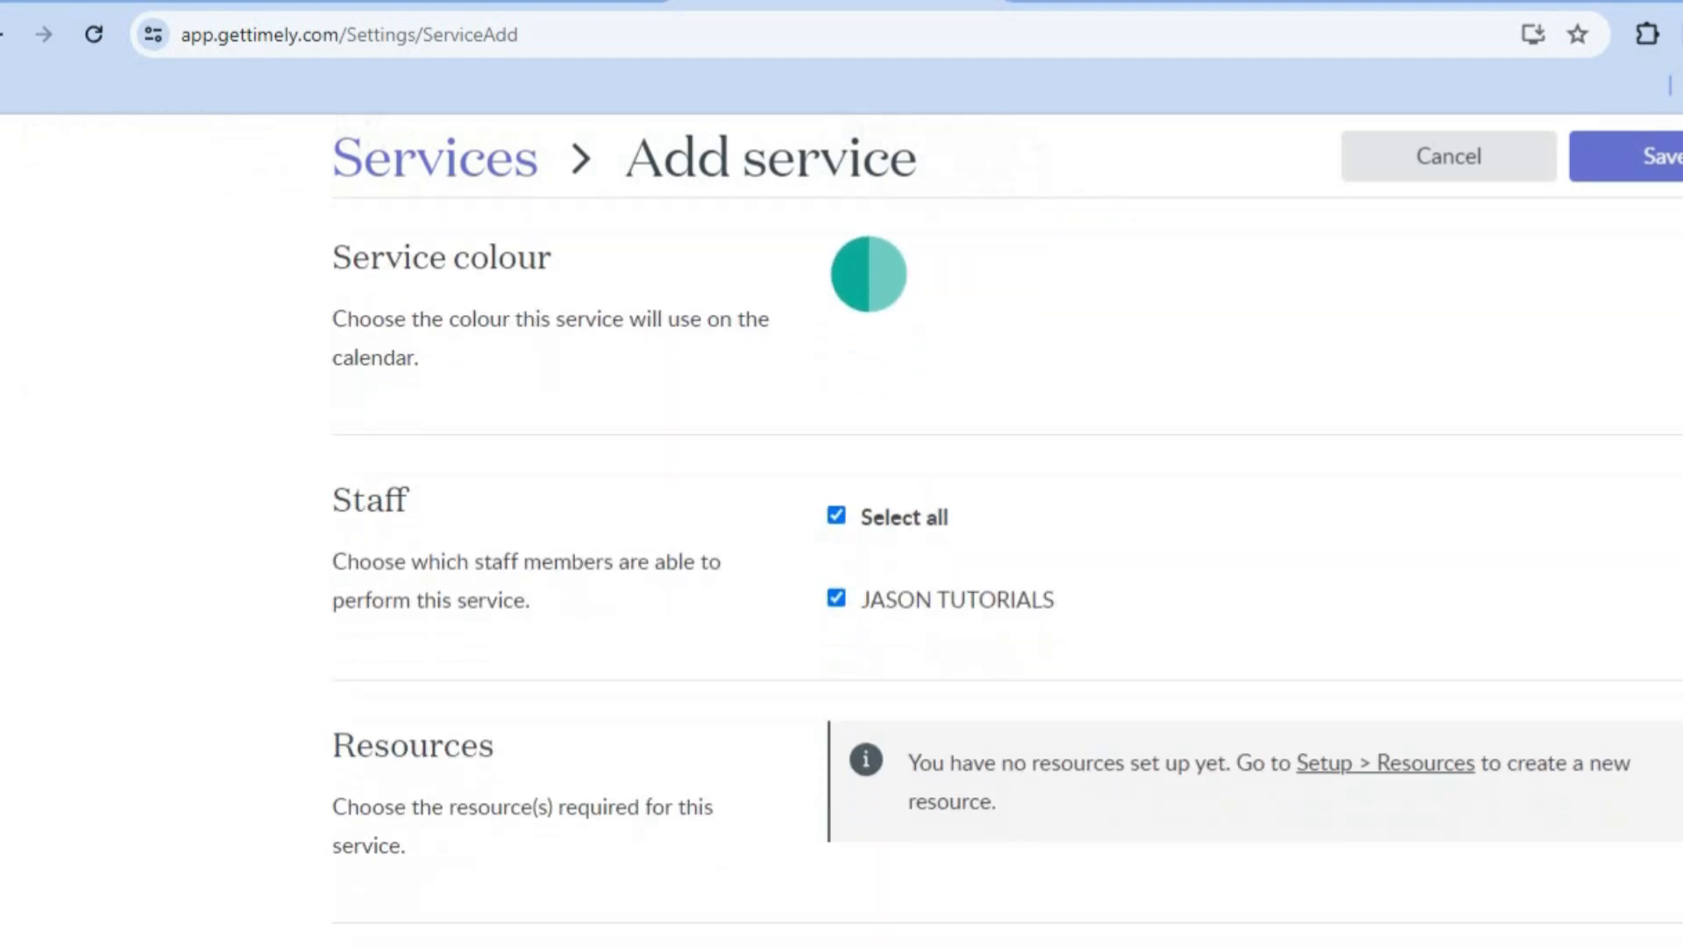
scroll(1007, 566, down, 1)
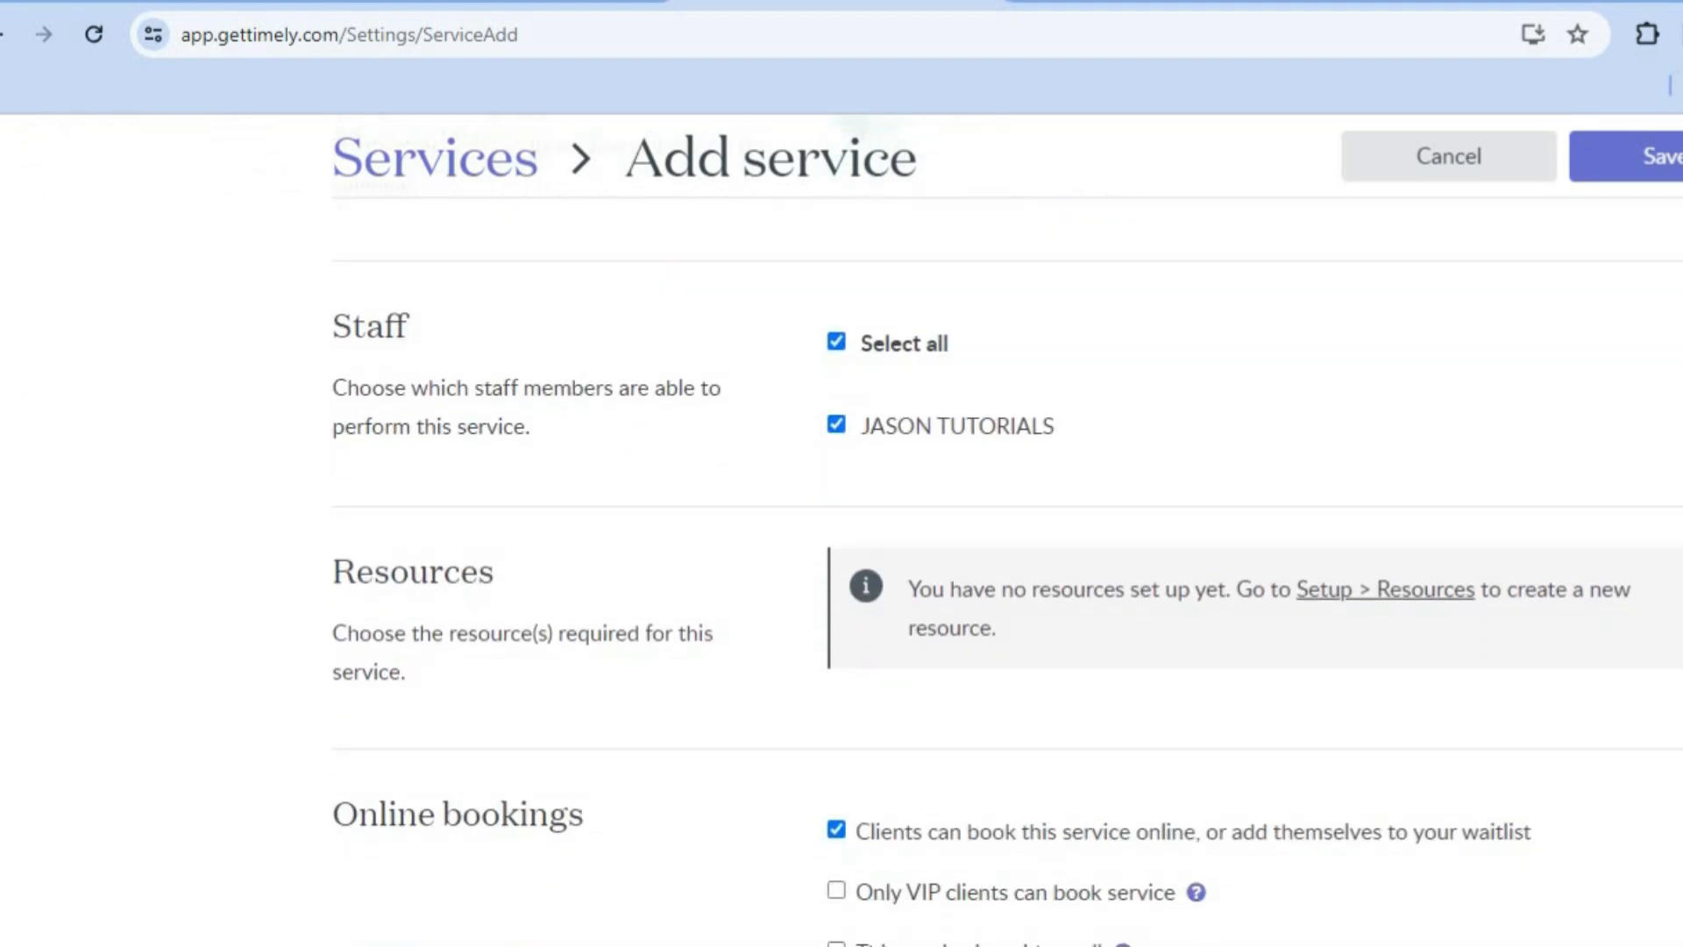
scroll(1007, 566, down, 1)
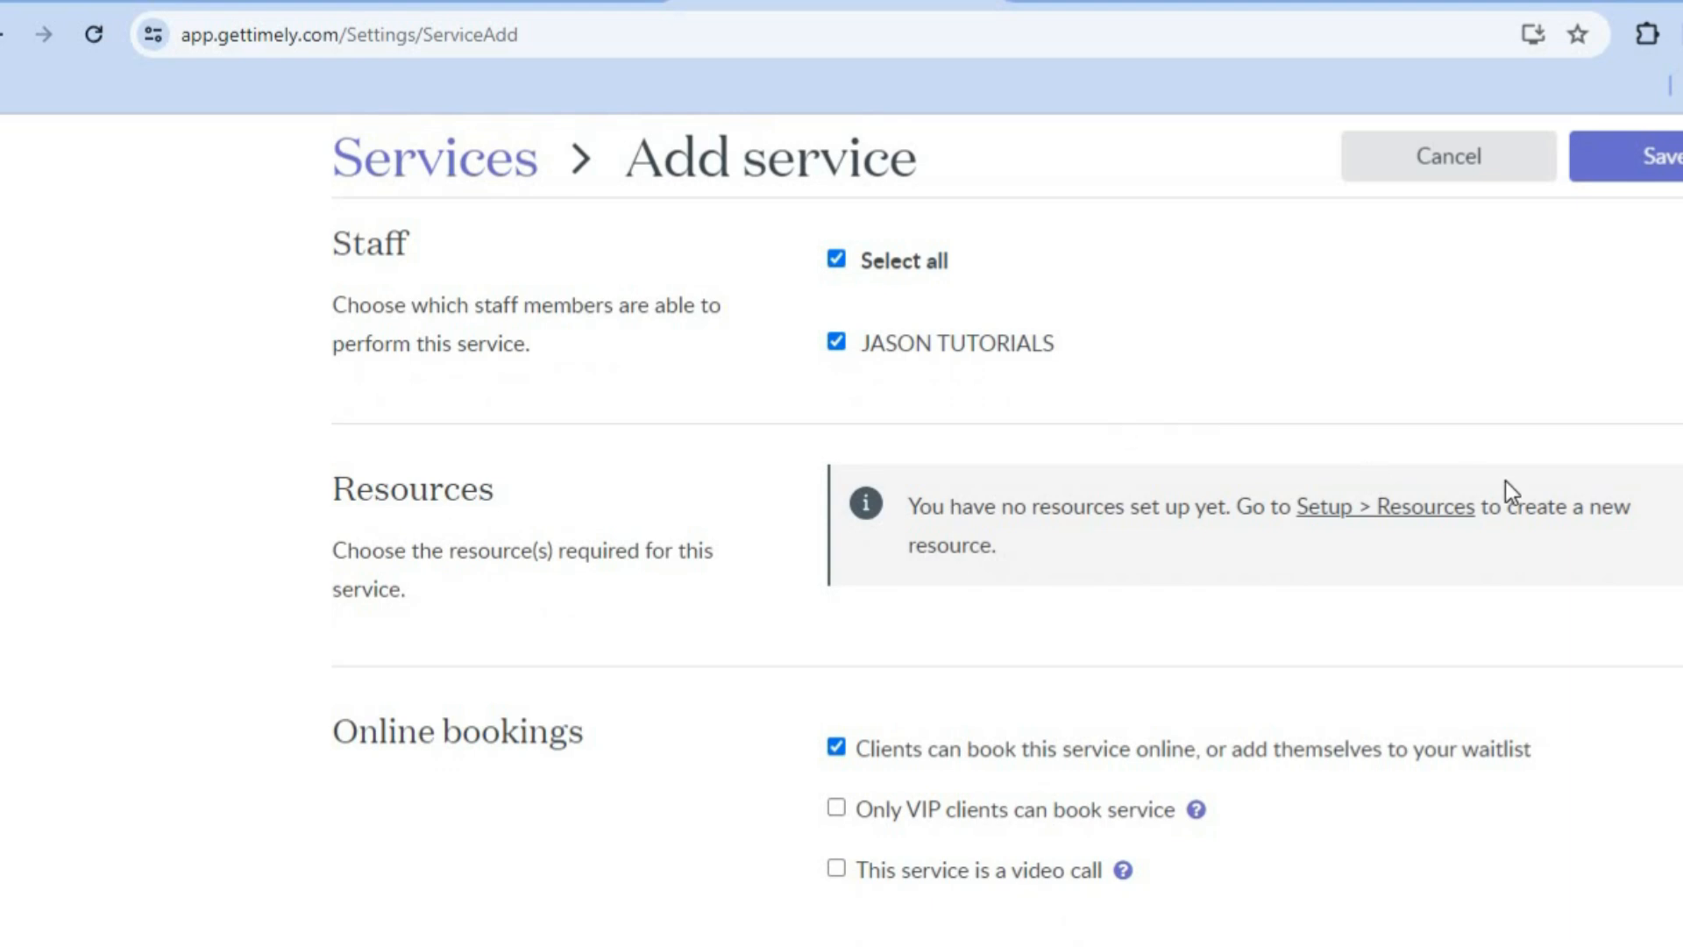
scroll(1007, 567, down, 3)
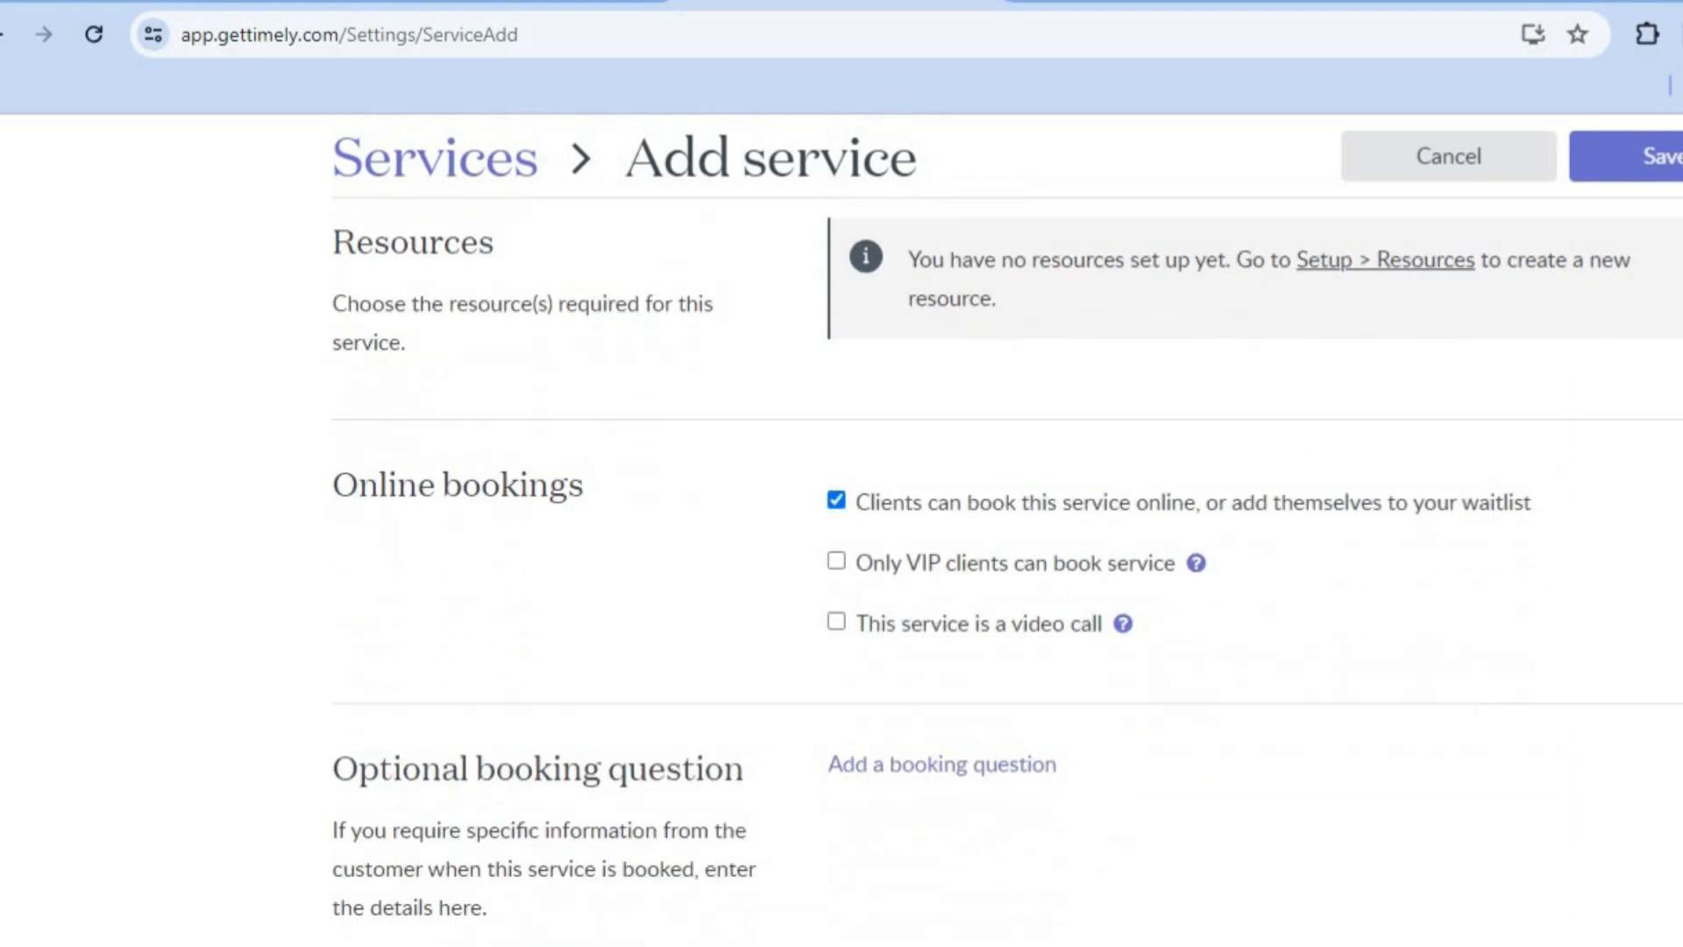
scroll(1007, 548, down, 3)
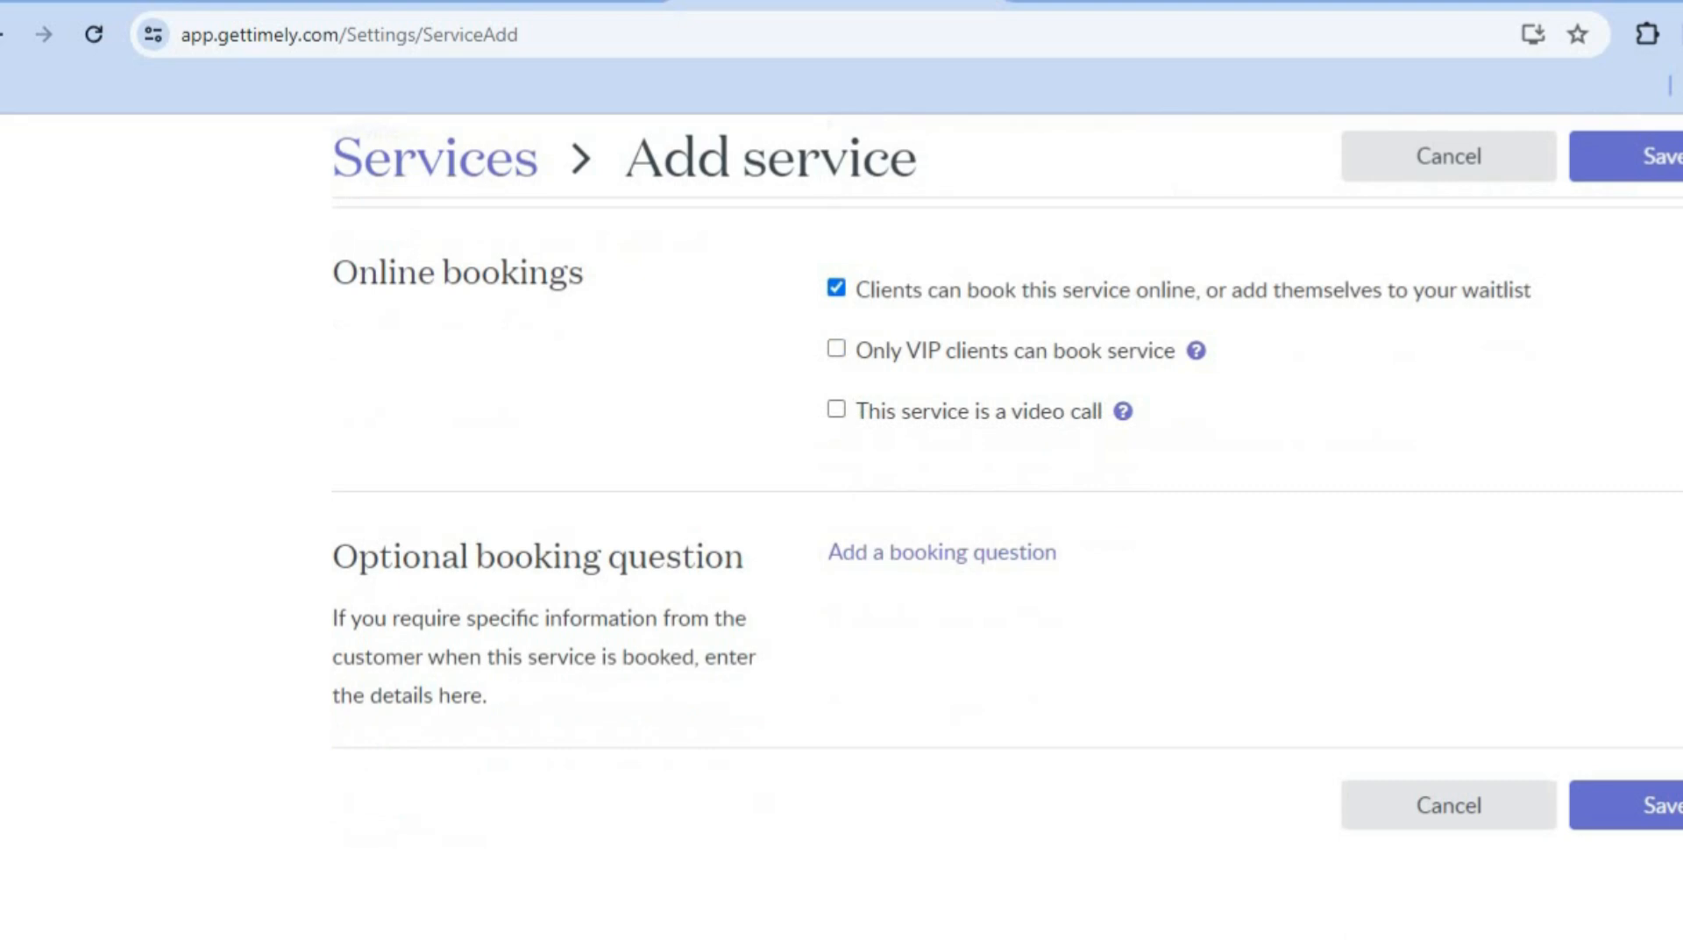
click(1670, 805)
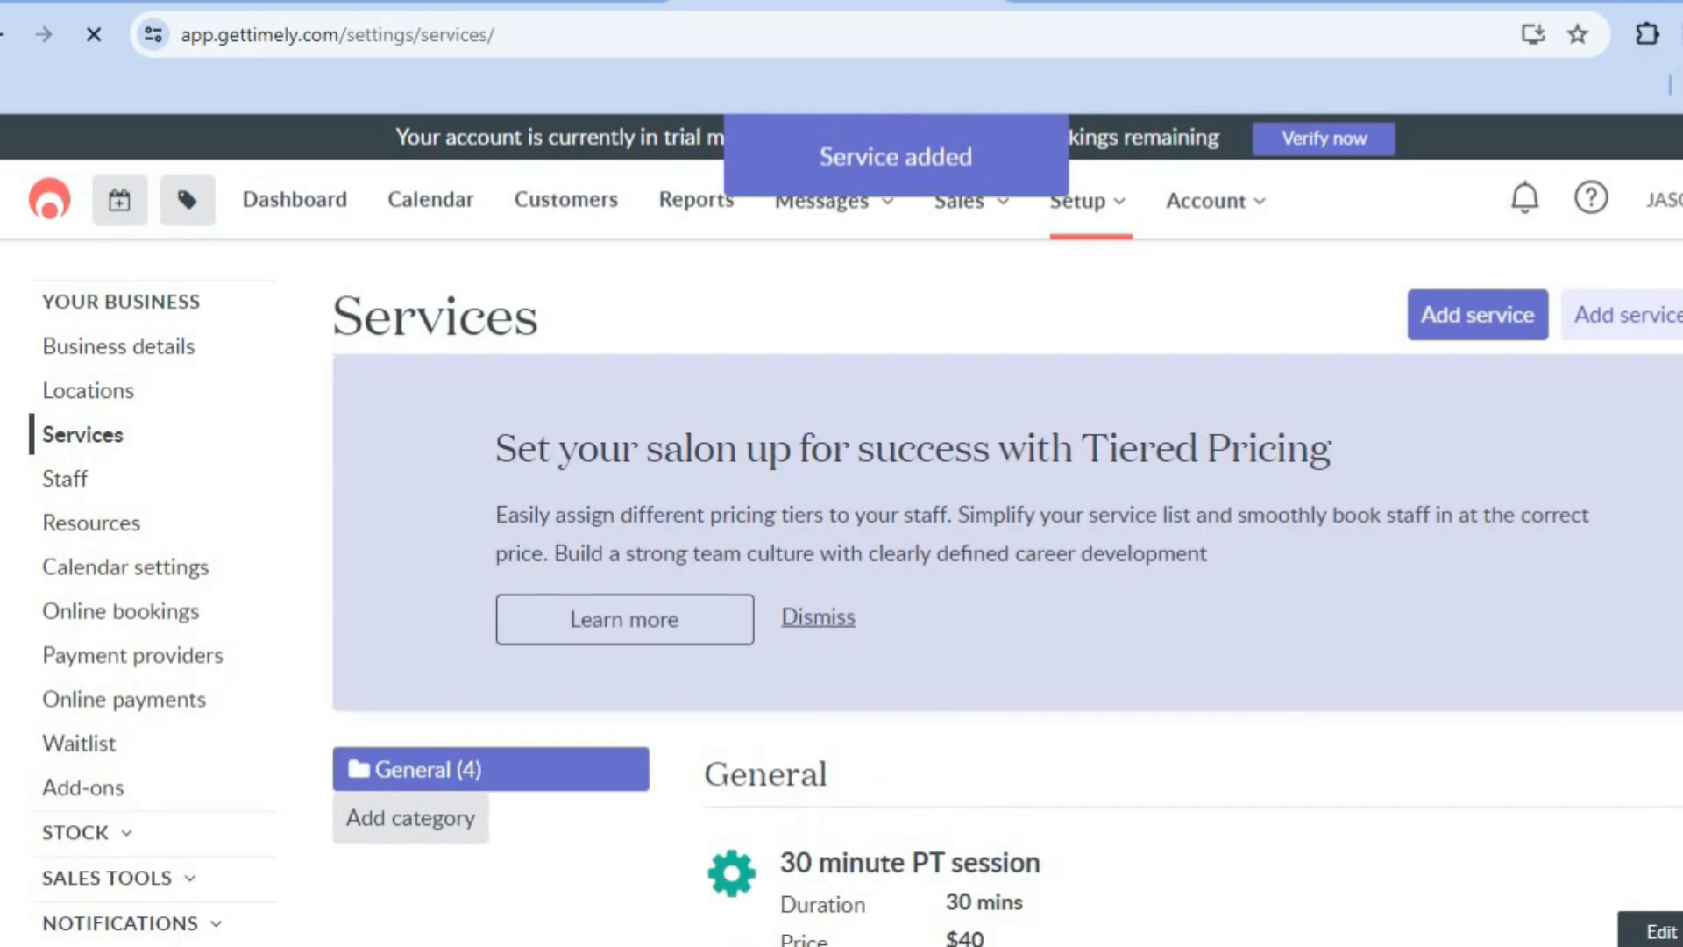
scroll(841, 526, down, 3)
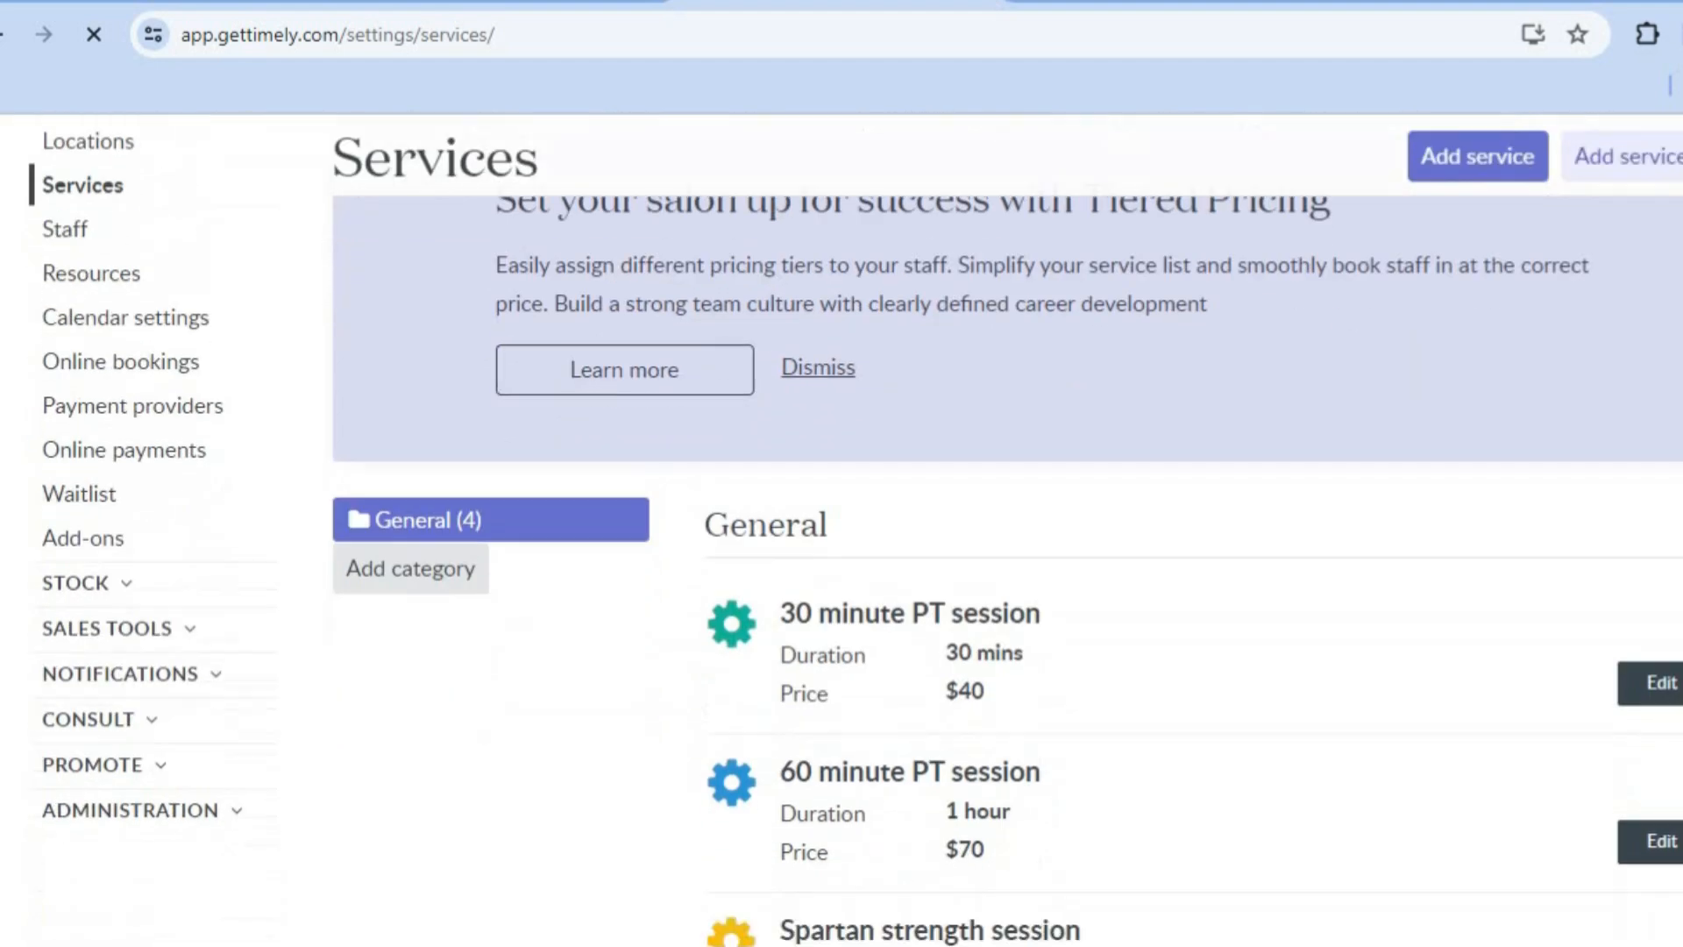
Step: Check the General services list for the new "test" entry, and open the Staff settings
scroll(841, 526, down, 4)
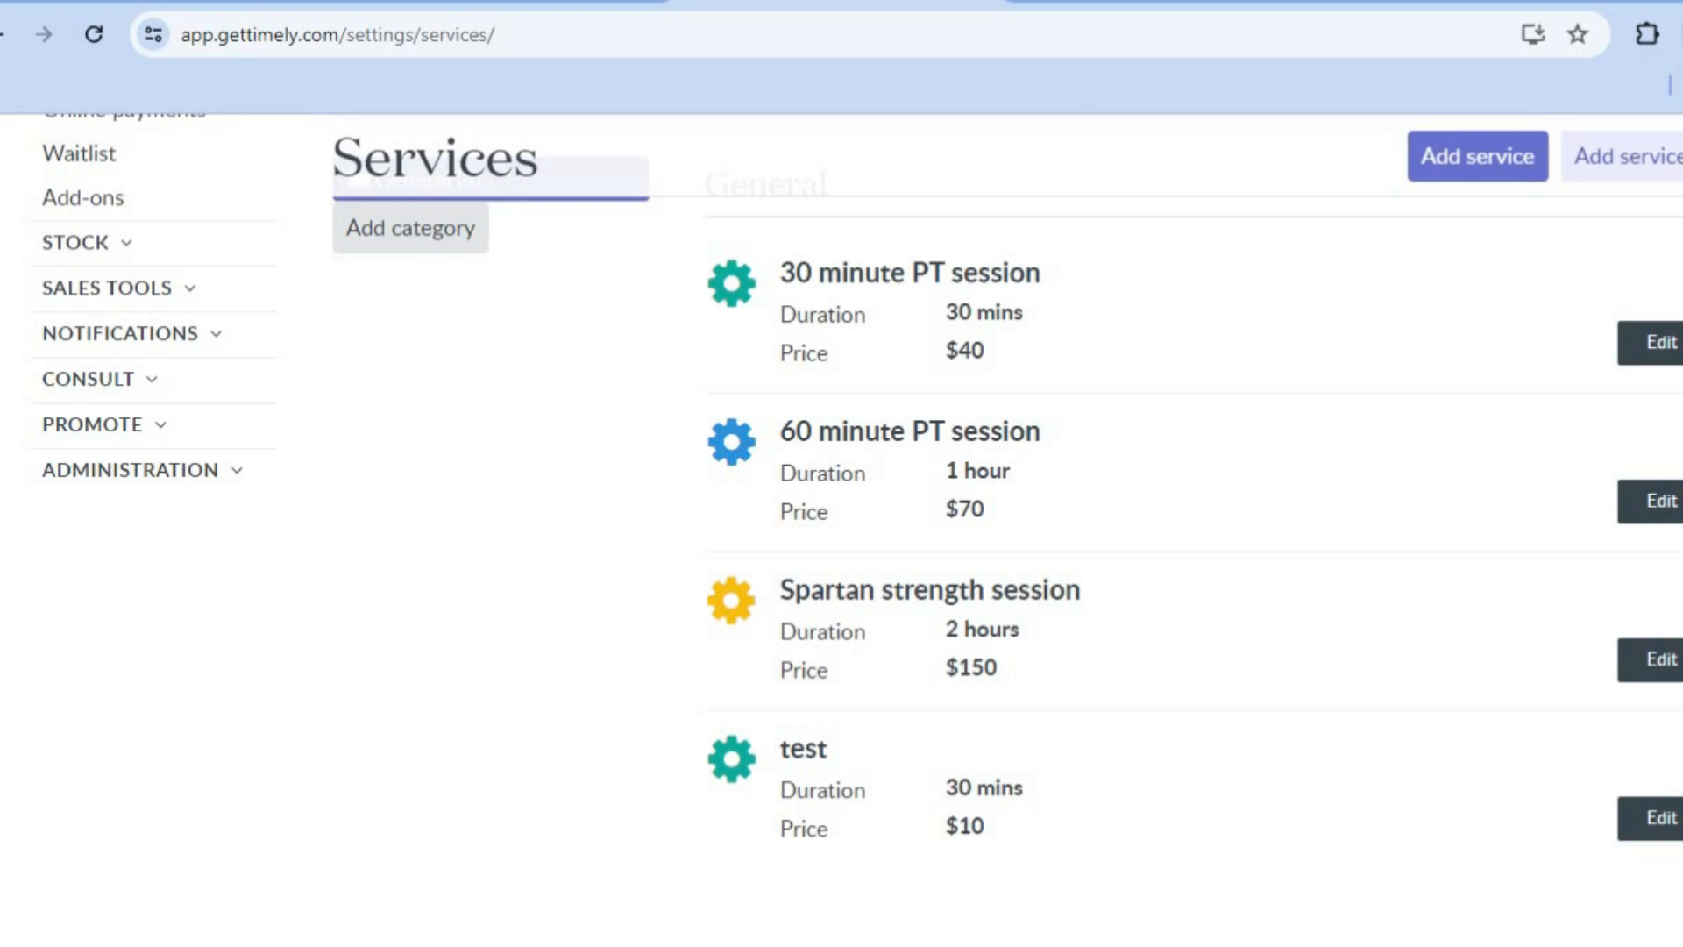
scroll(841, 525, up, 5)
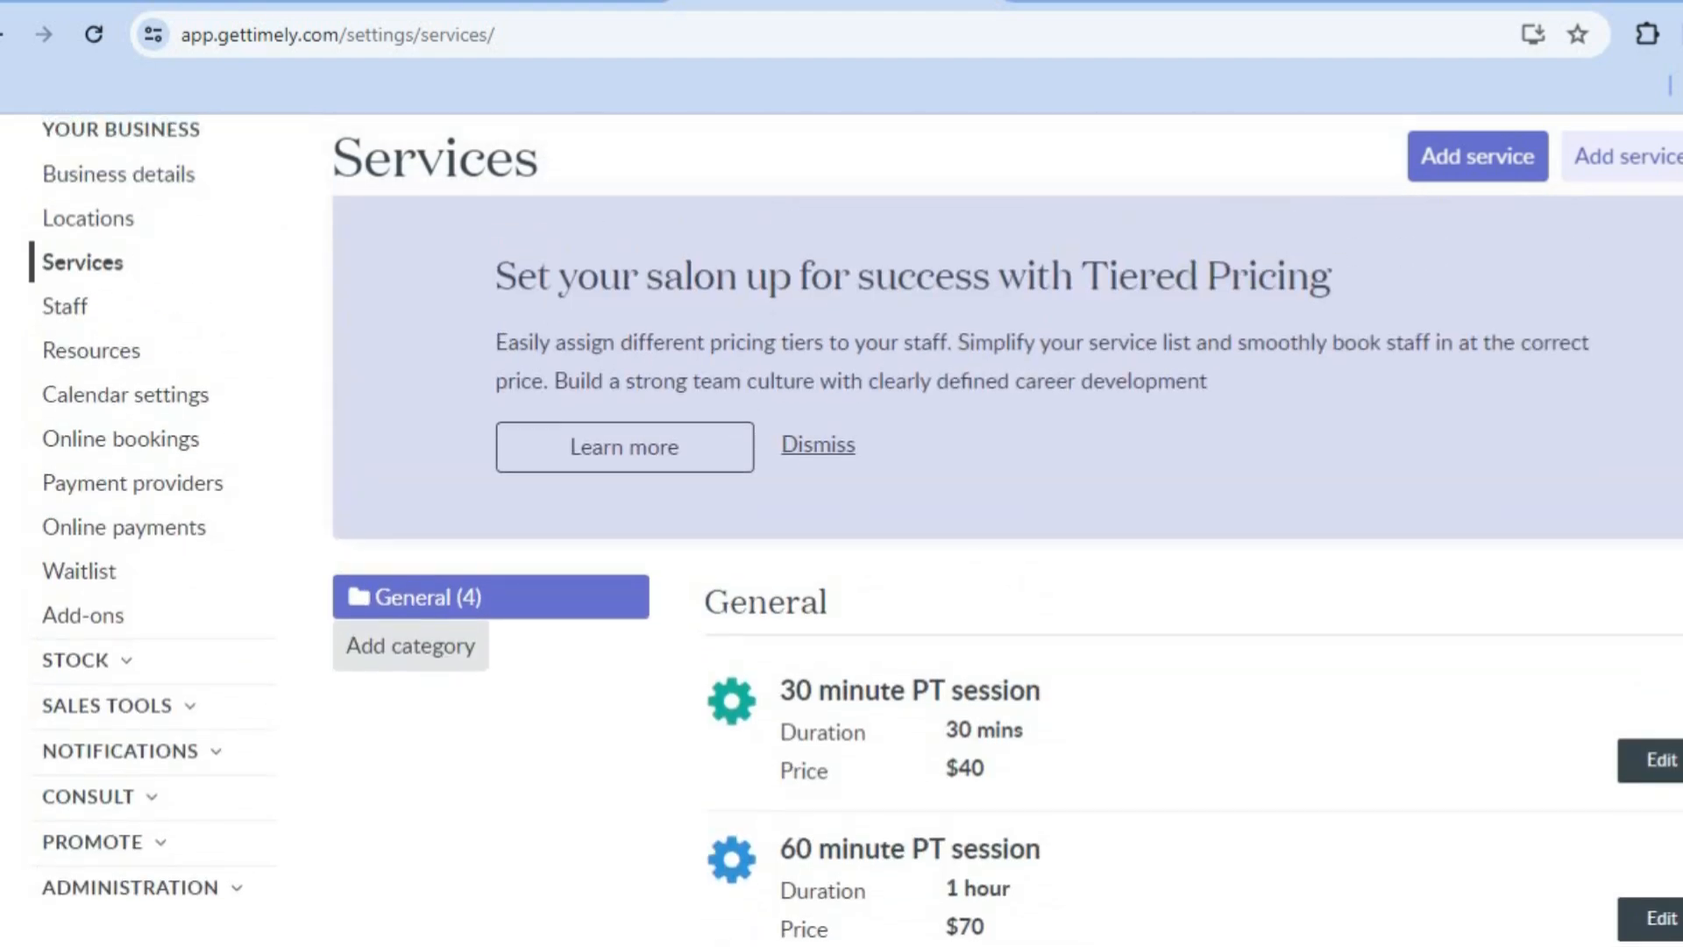
scroll(592, 392, up, 1)
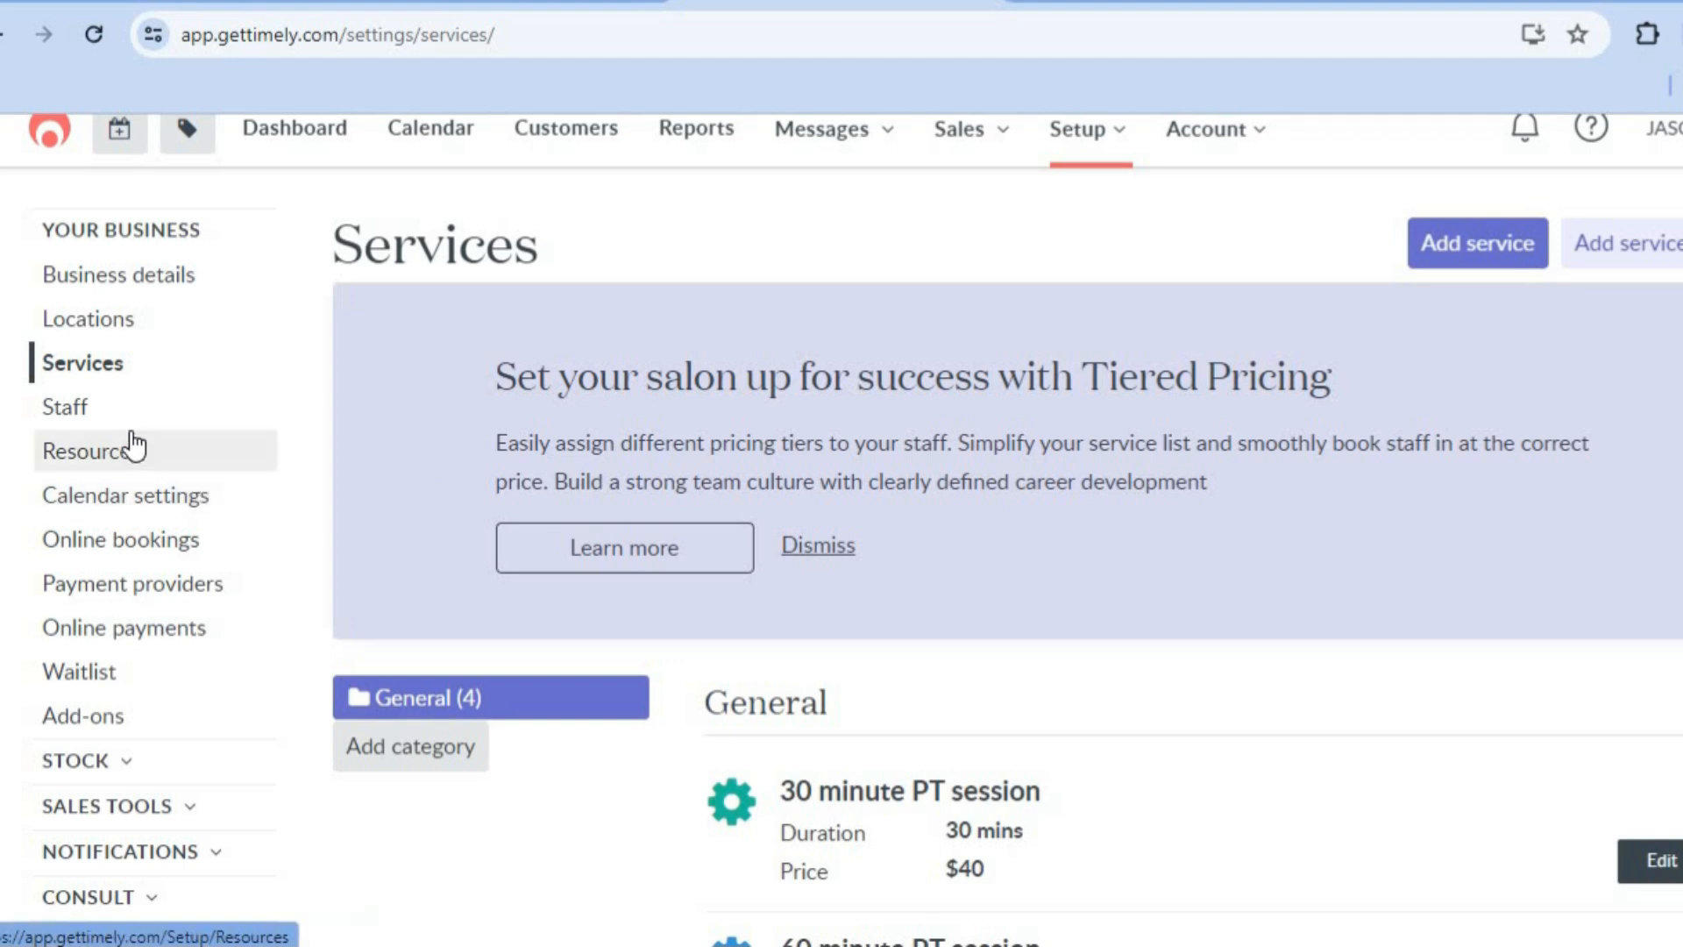
click(96, 407)
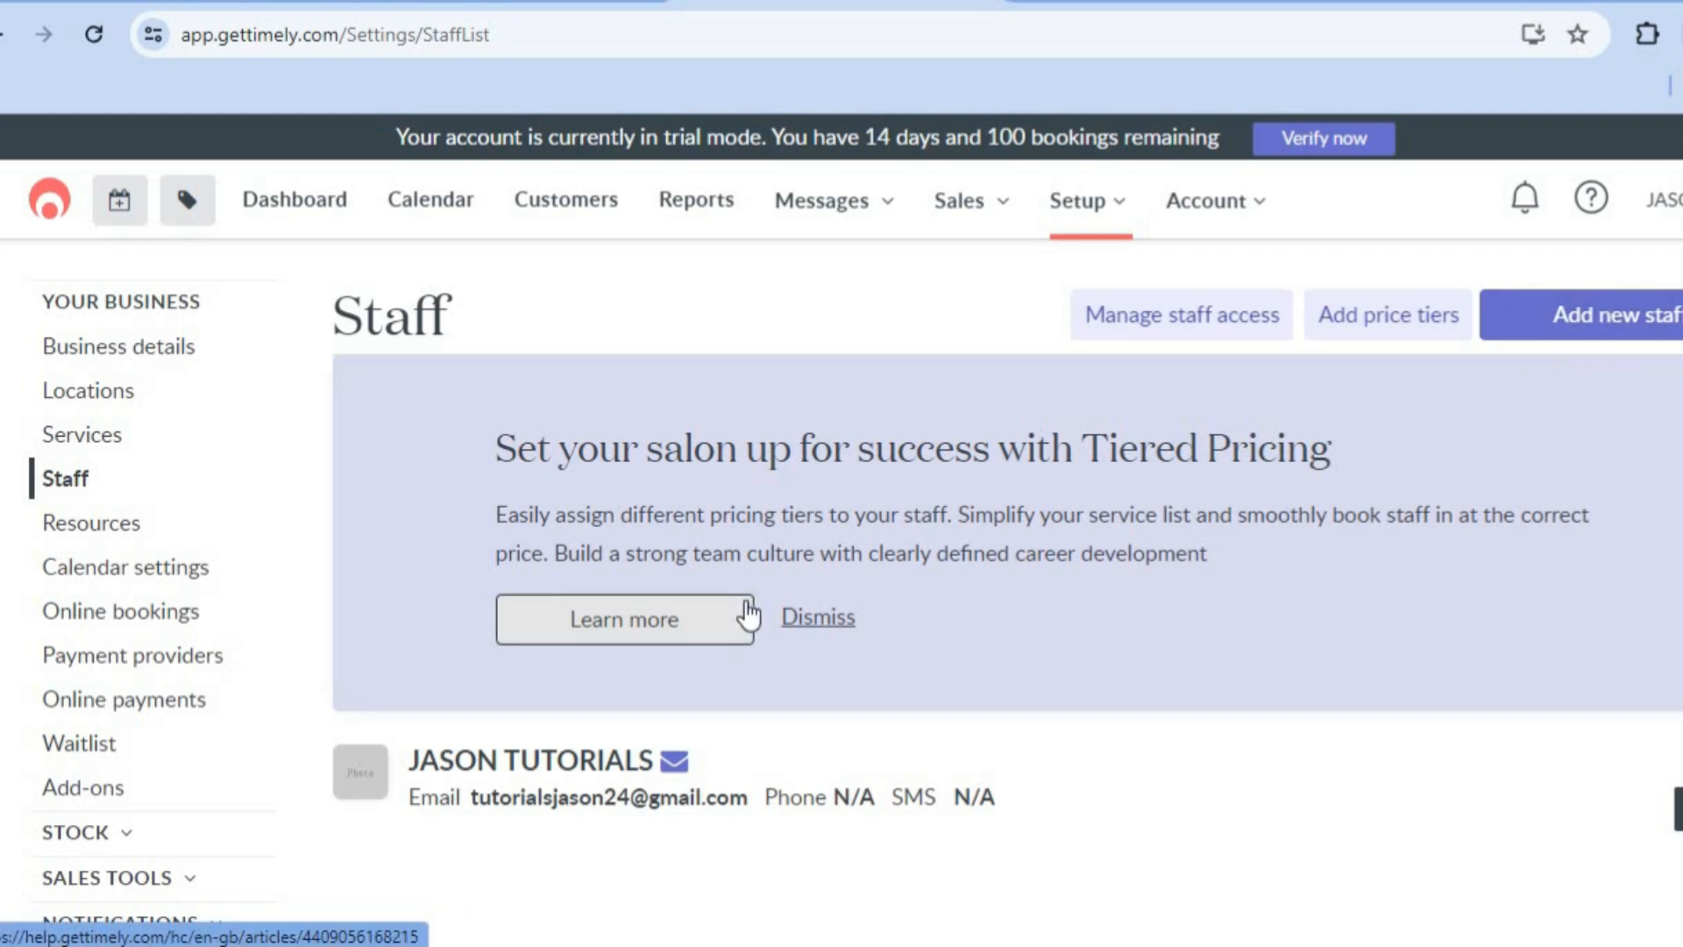
Step: Open Calendar settings and review the display, appointment, inclusion, vaccination policy, daily summary and cancellation reason options
click(191, 596)
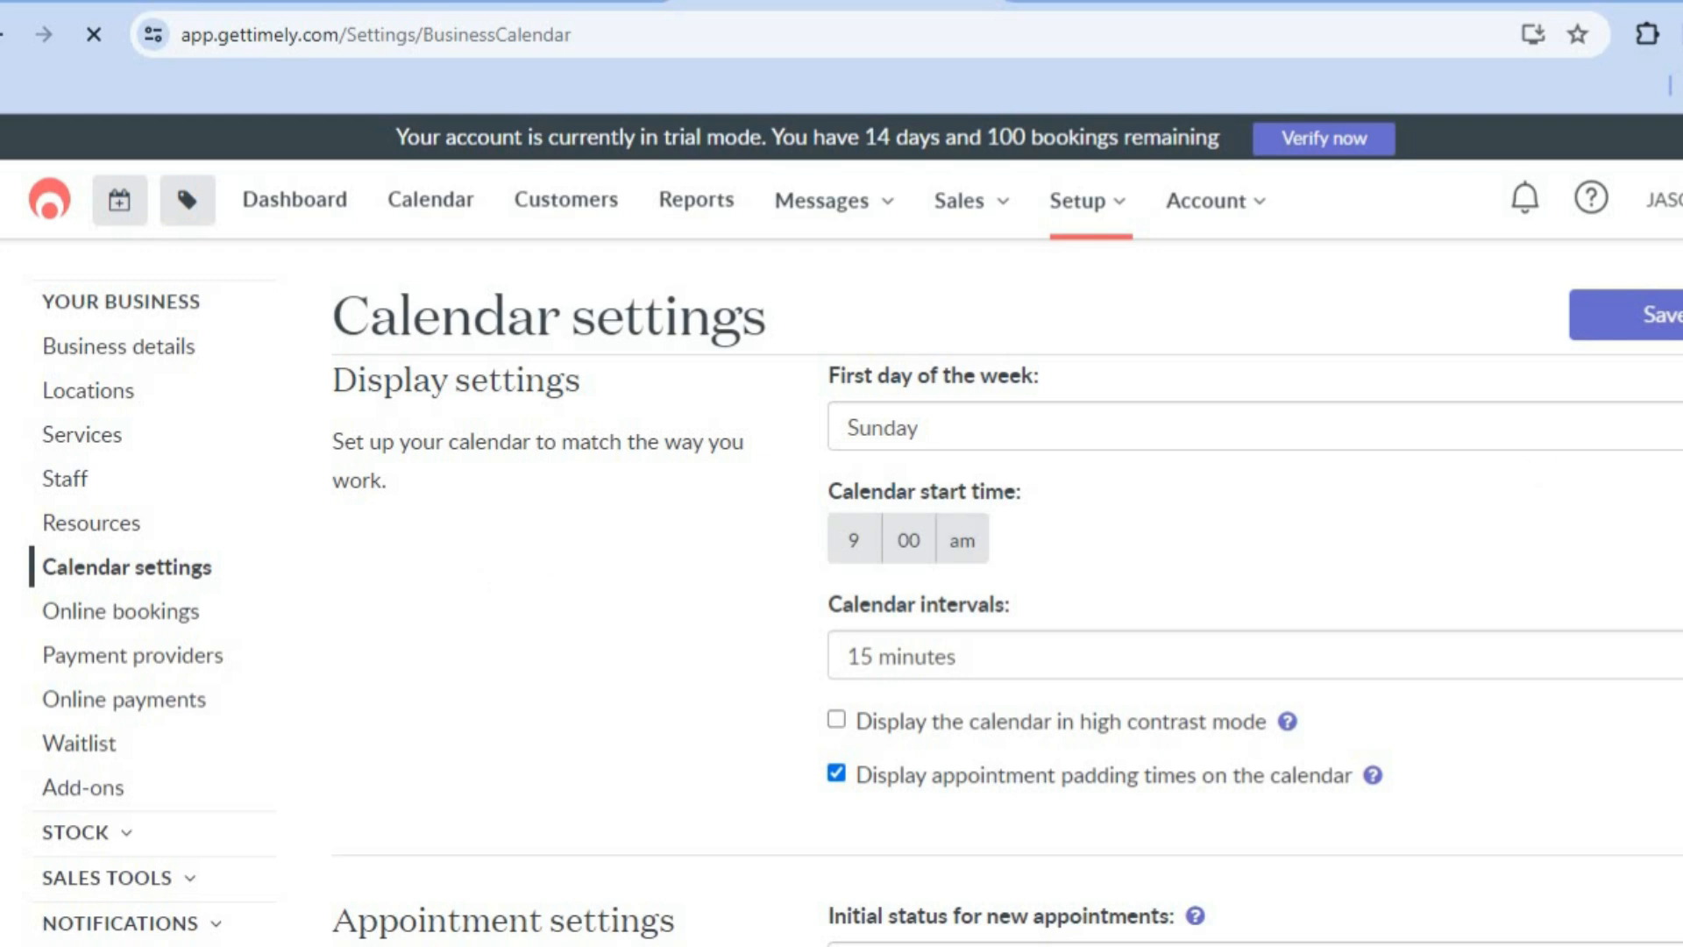
scroll(841, 529, down, 3)
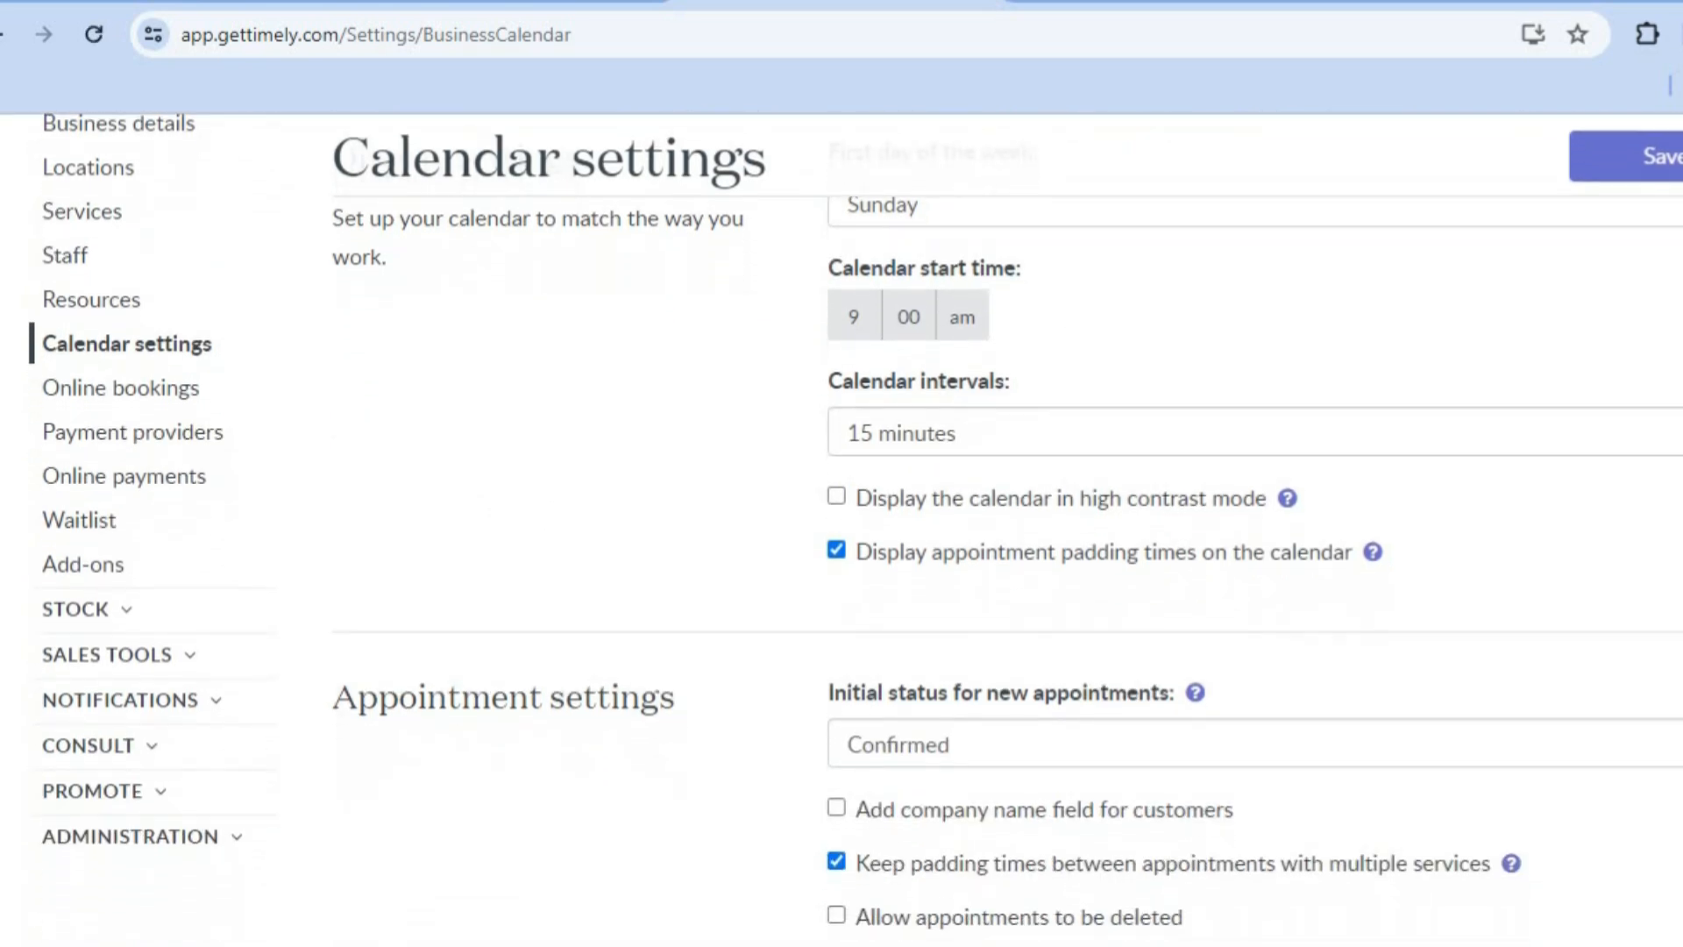
scroll(841, 529, up, 1)
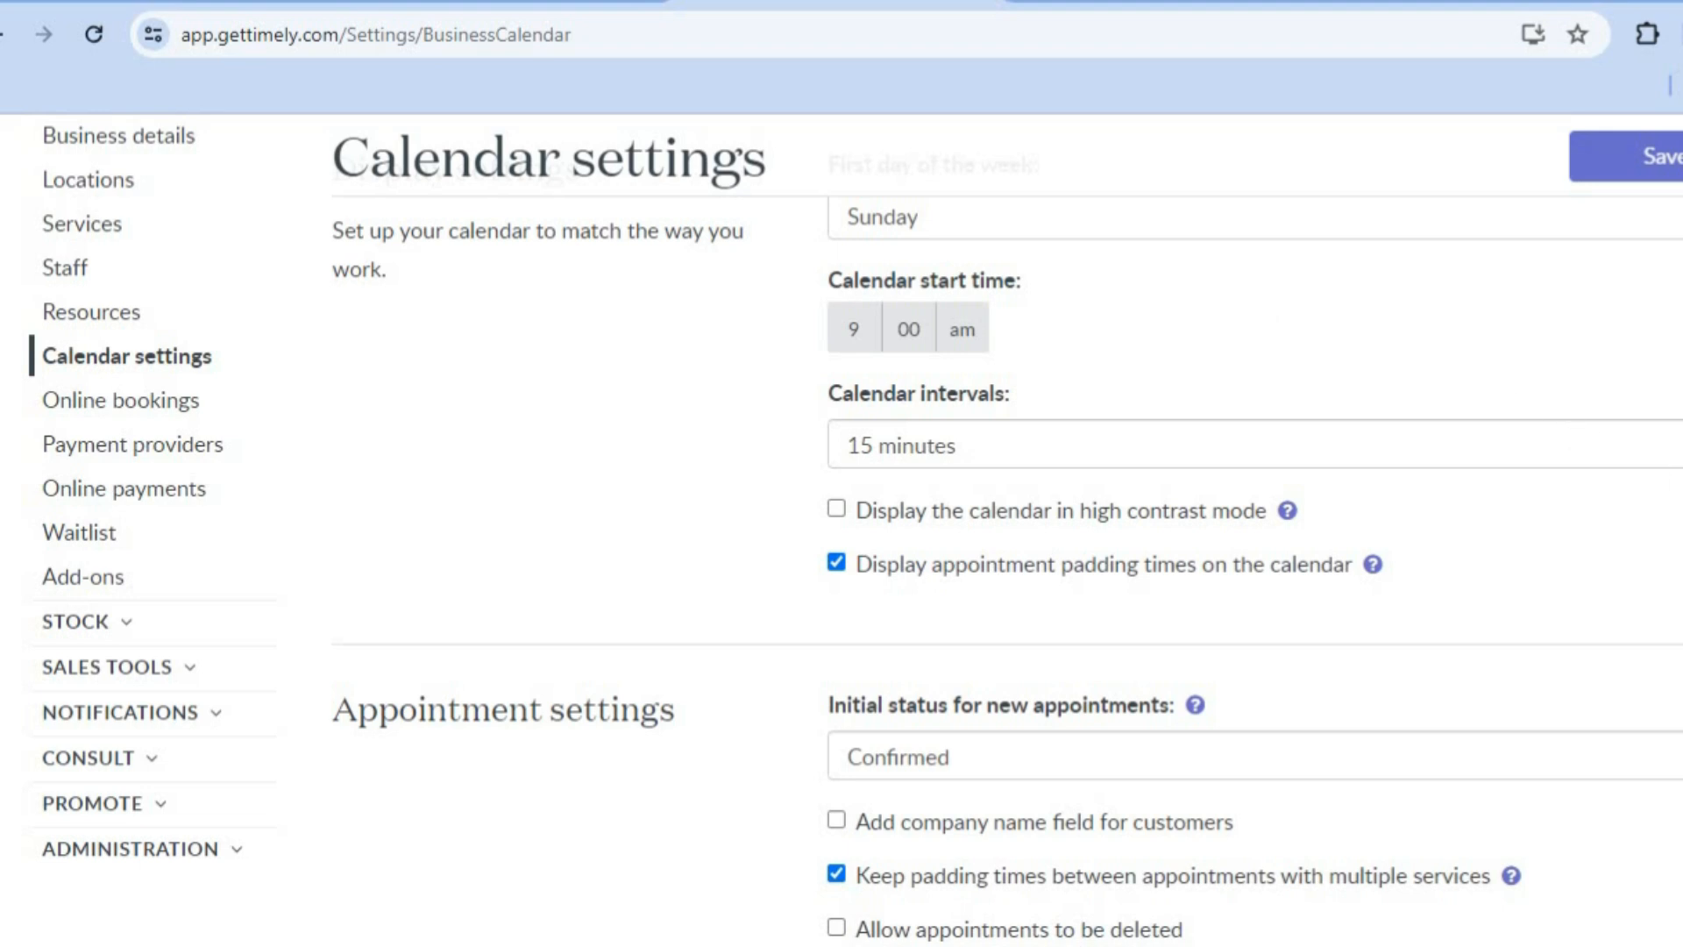
scroll(841, 530, down, 6)
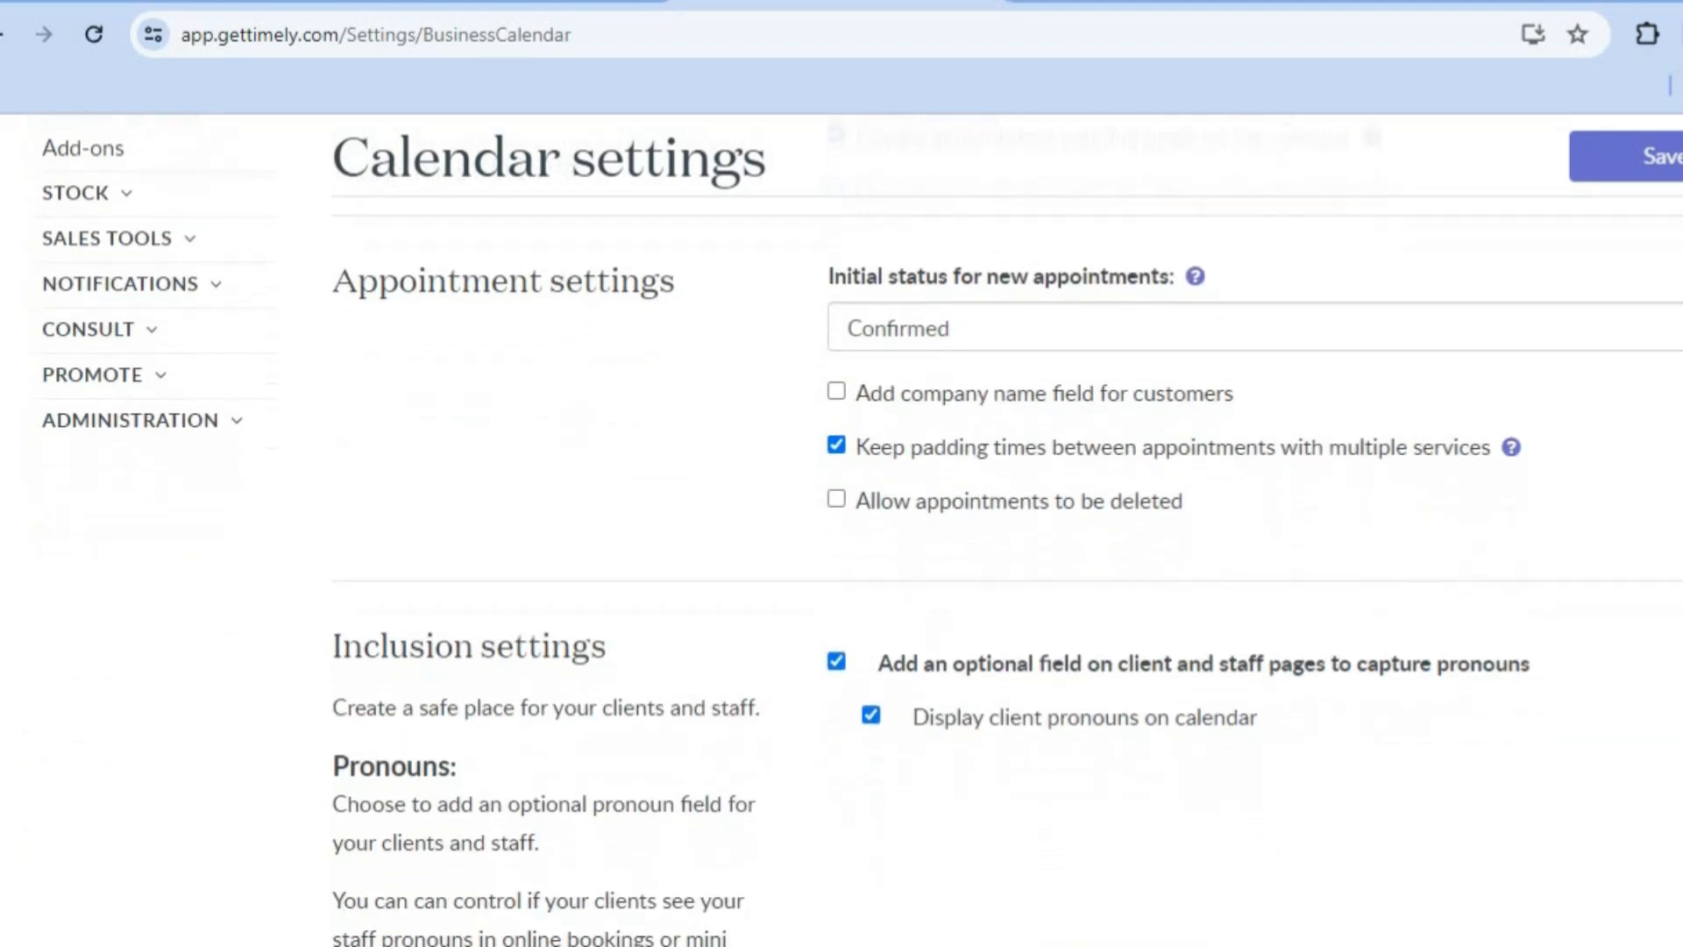
scroll(841, 529, down, 1)
scroll(842, 530, down, 11)
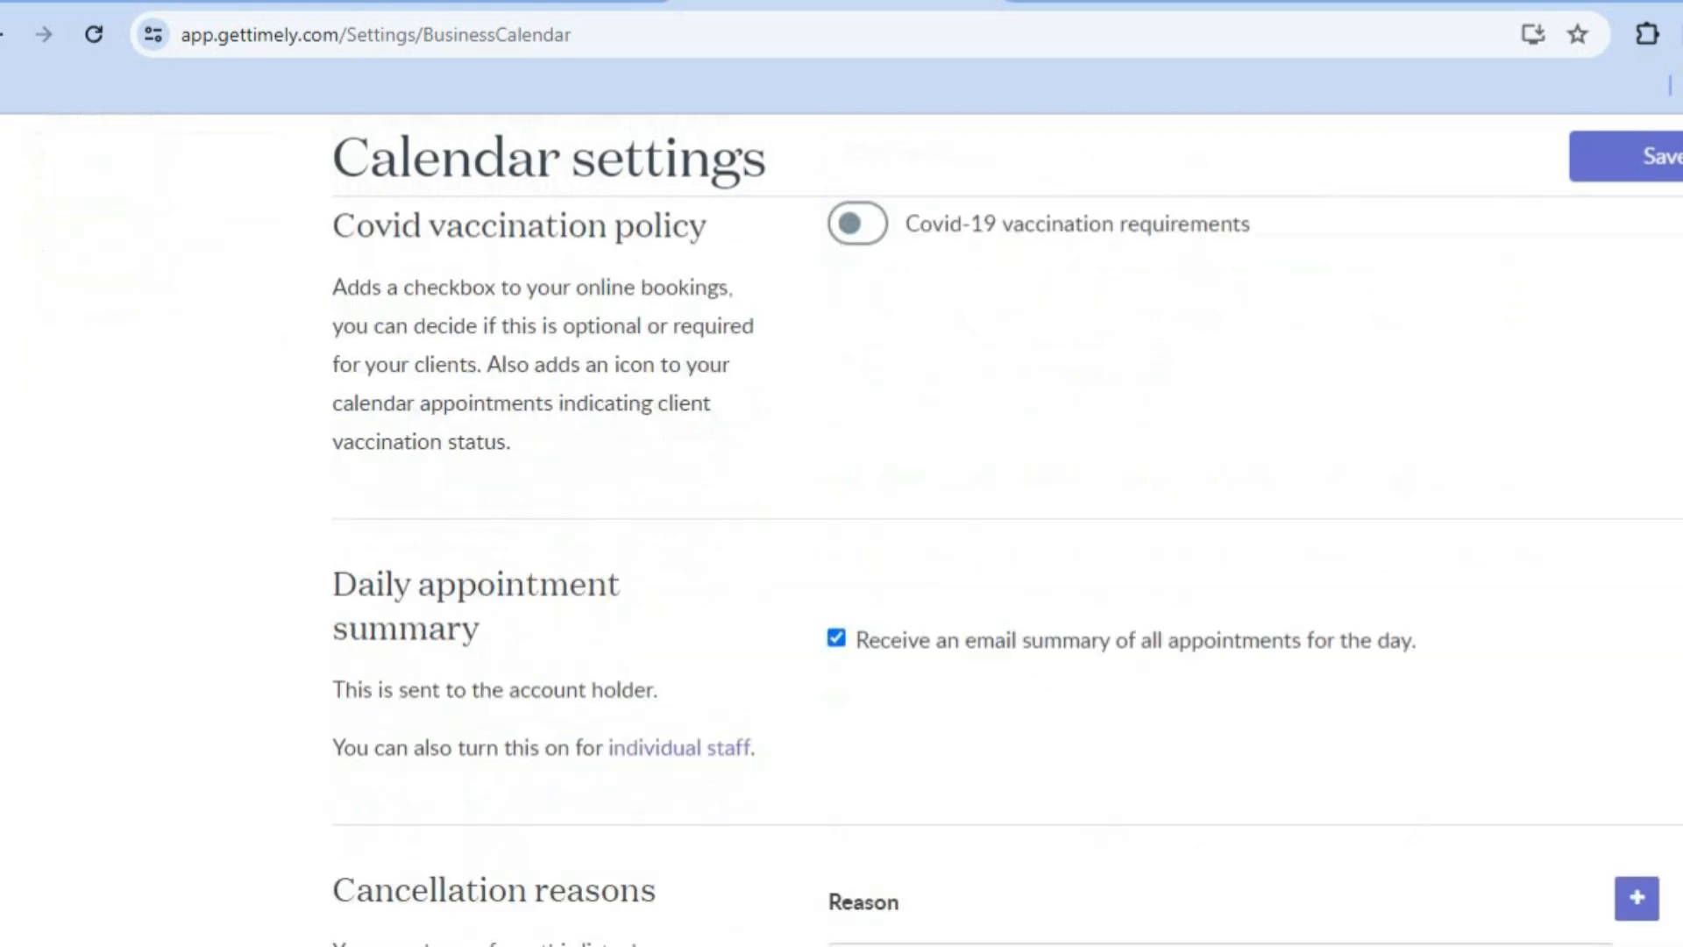
scroll(841, 530, up, 3)
scroll(841, 529, up, 15)
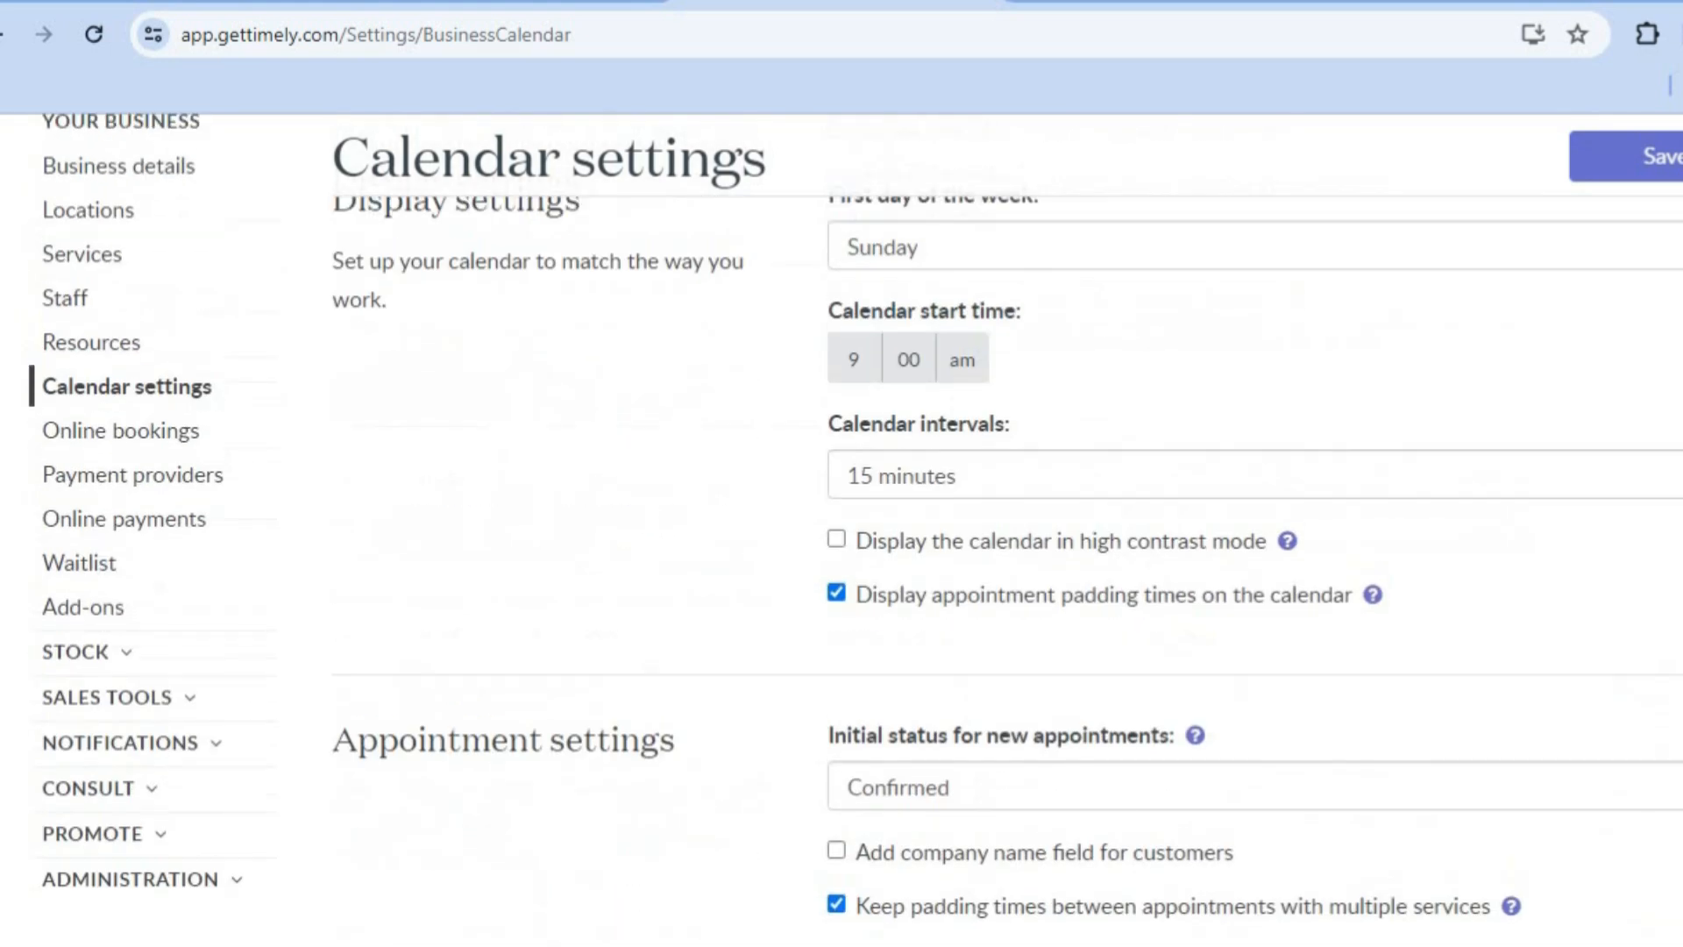
Step: Open the Online bookings settings and review the sharing links, booking status, booking options, calendar optimisation, client login and booking policy
click(180, 436)
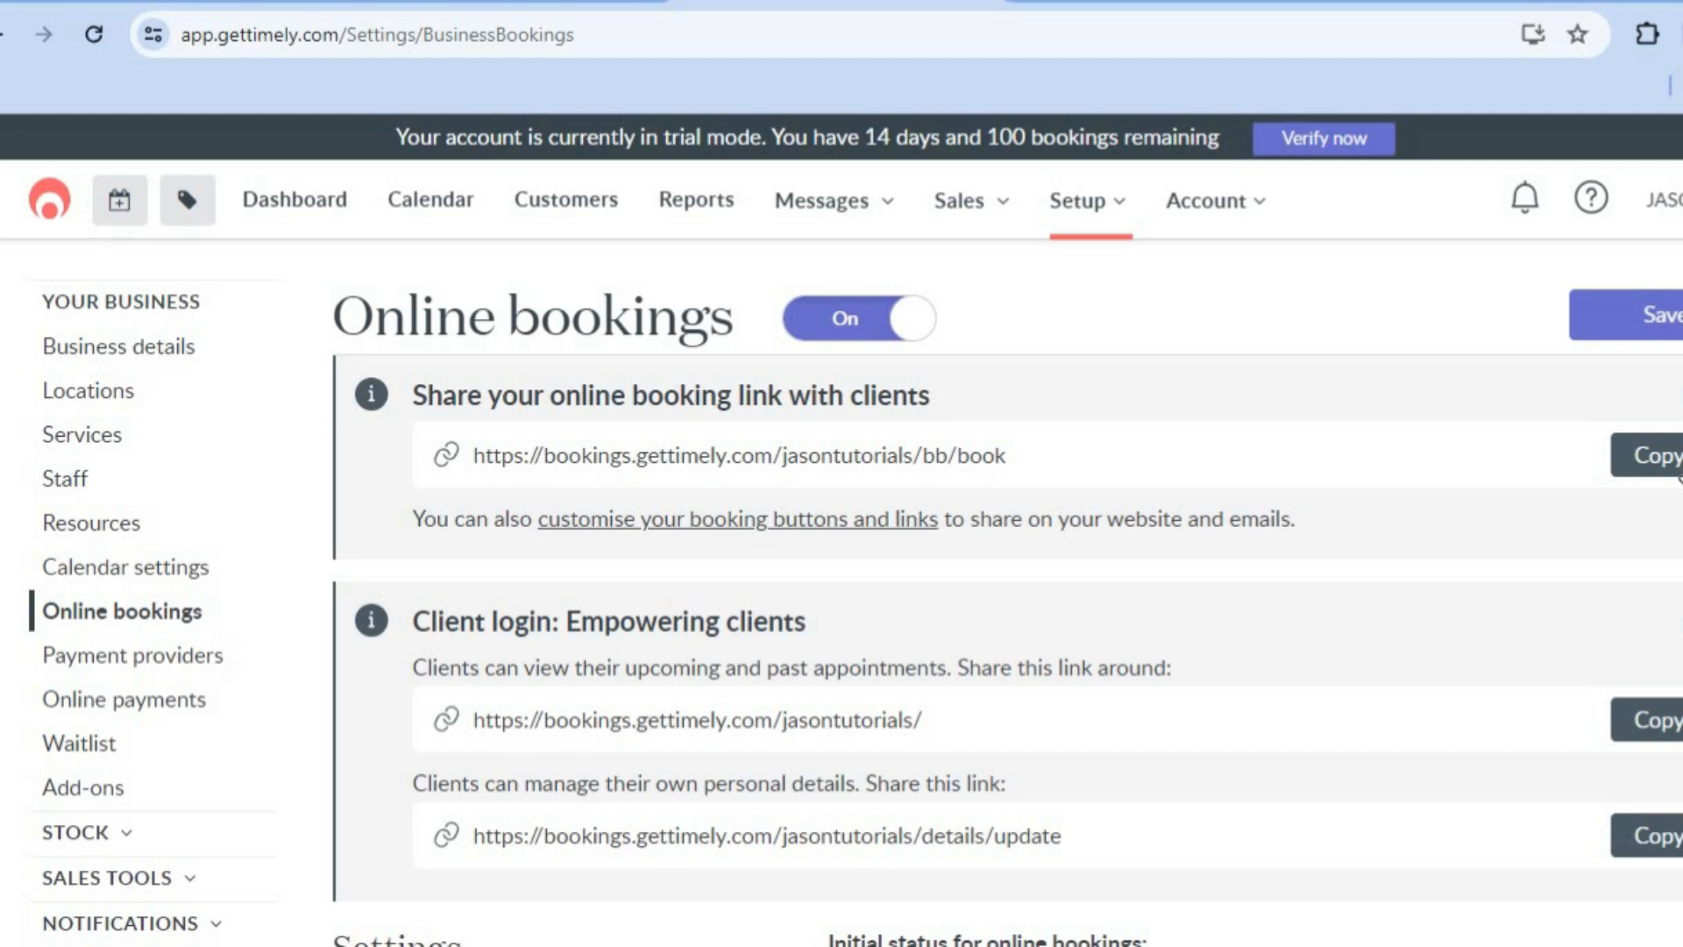
scroll(841, 526, down, 3)
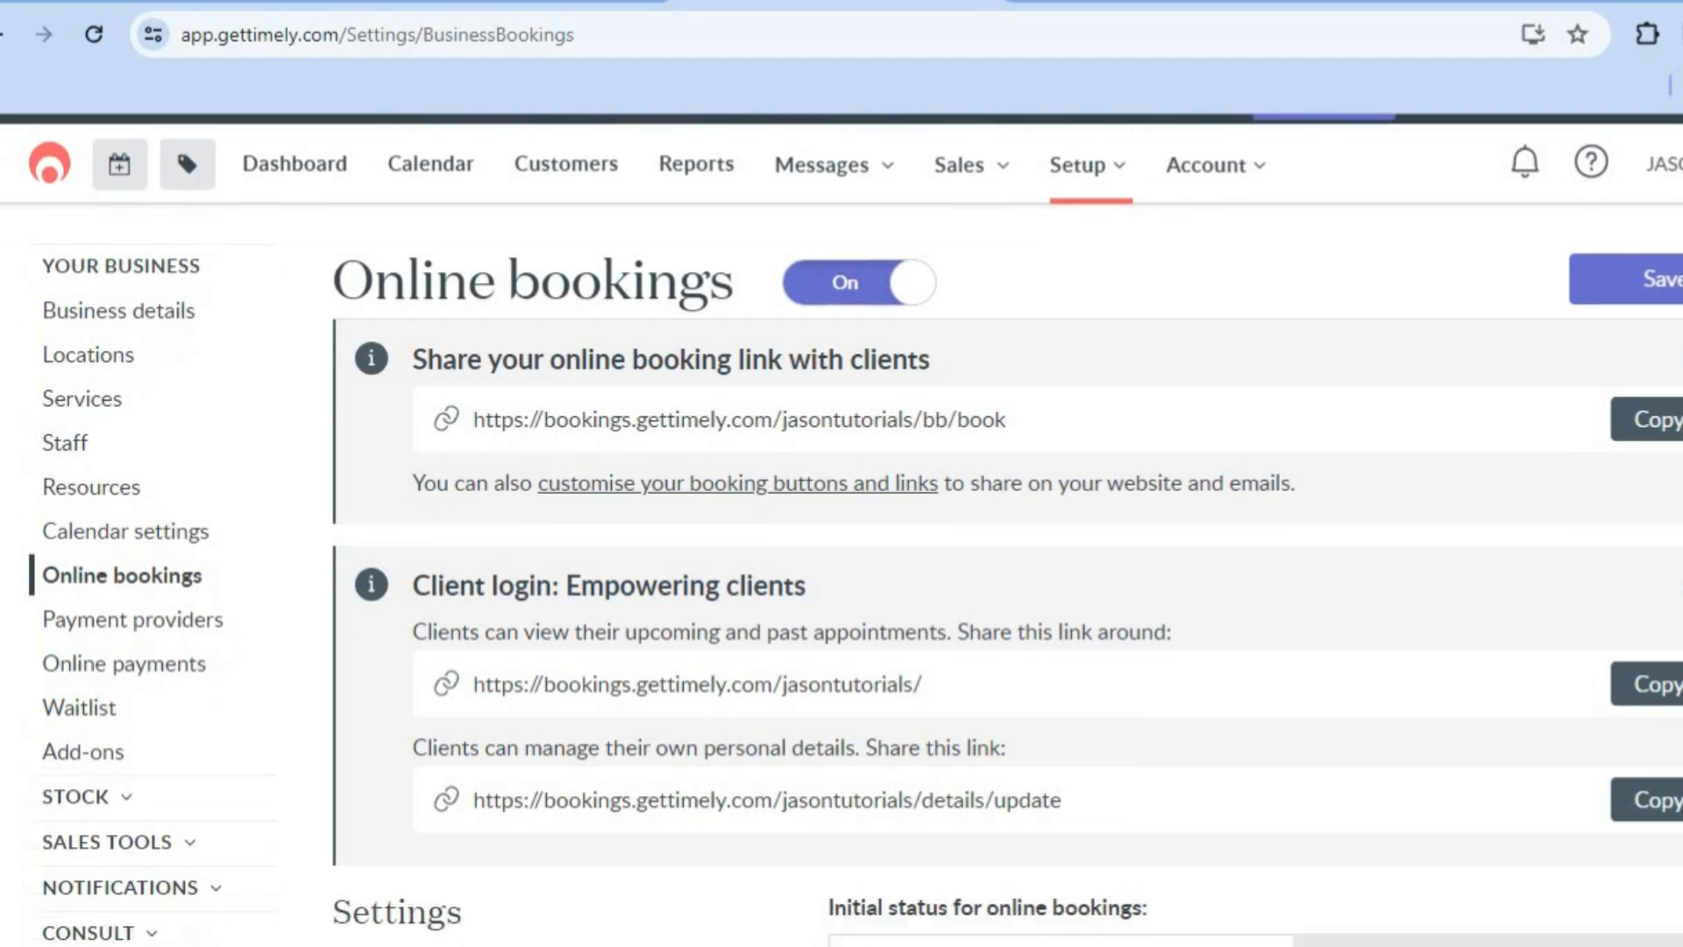
scroll(842, 526, down, 2)
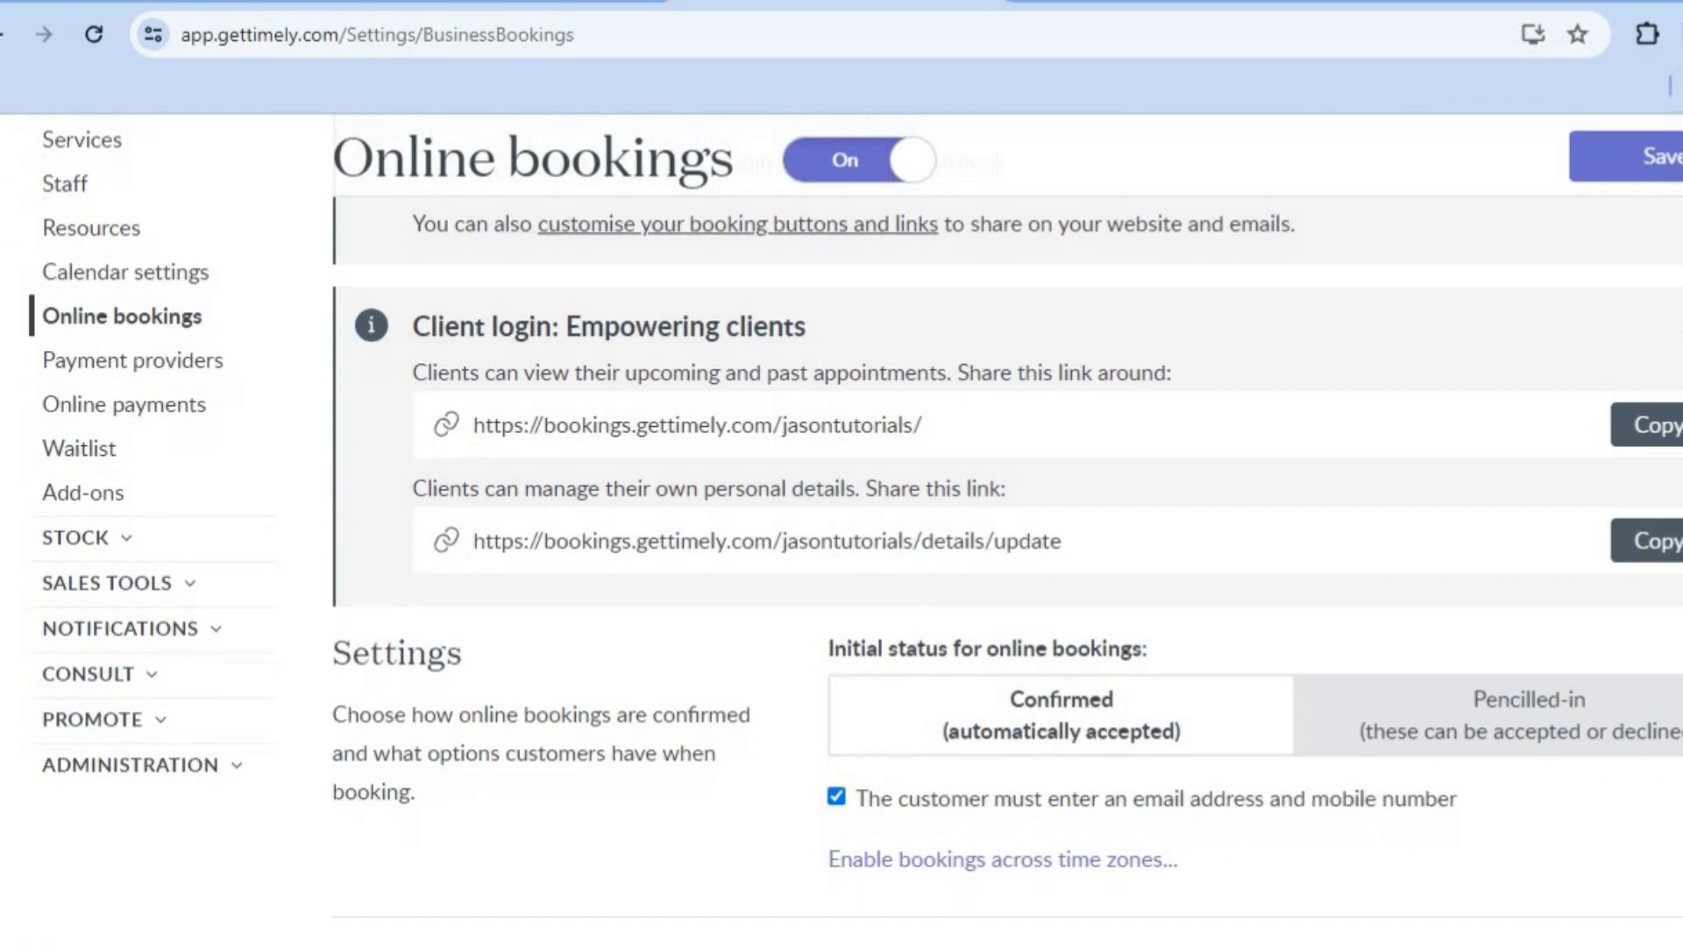
scroll(841, 526, down, 1)
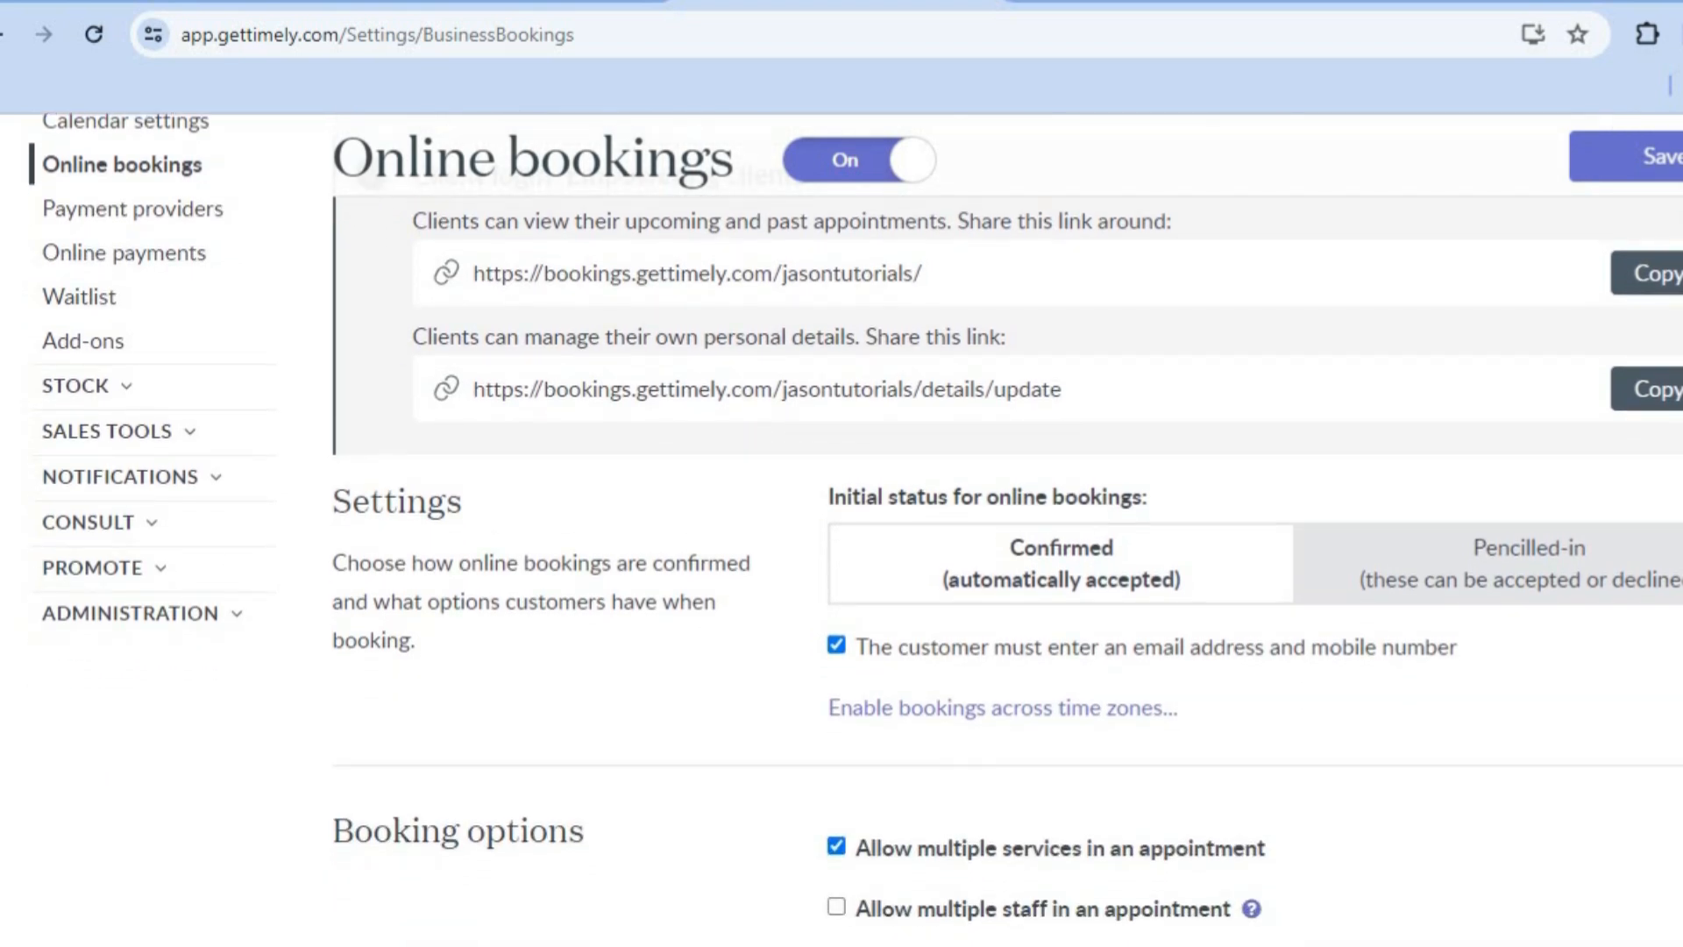
scroll(1202, 359, up, 1)
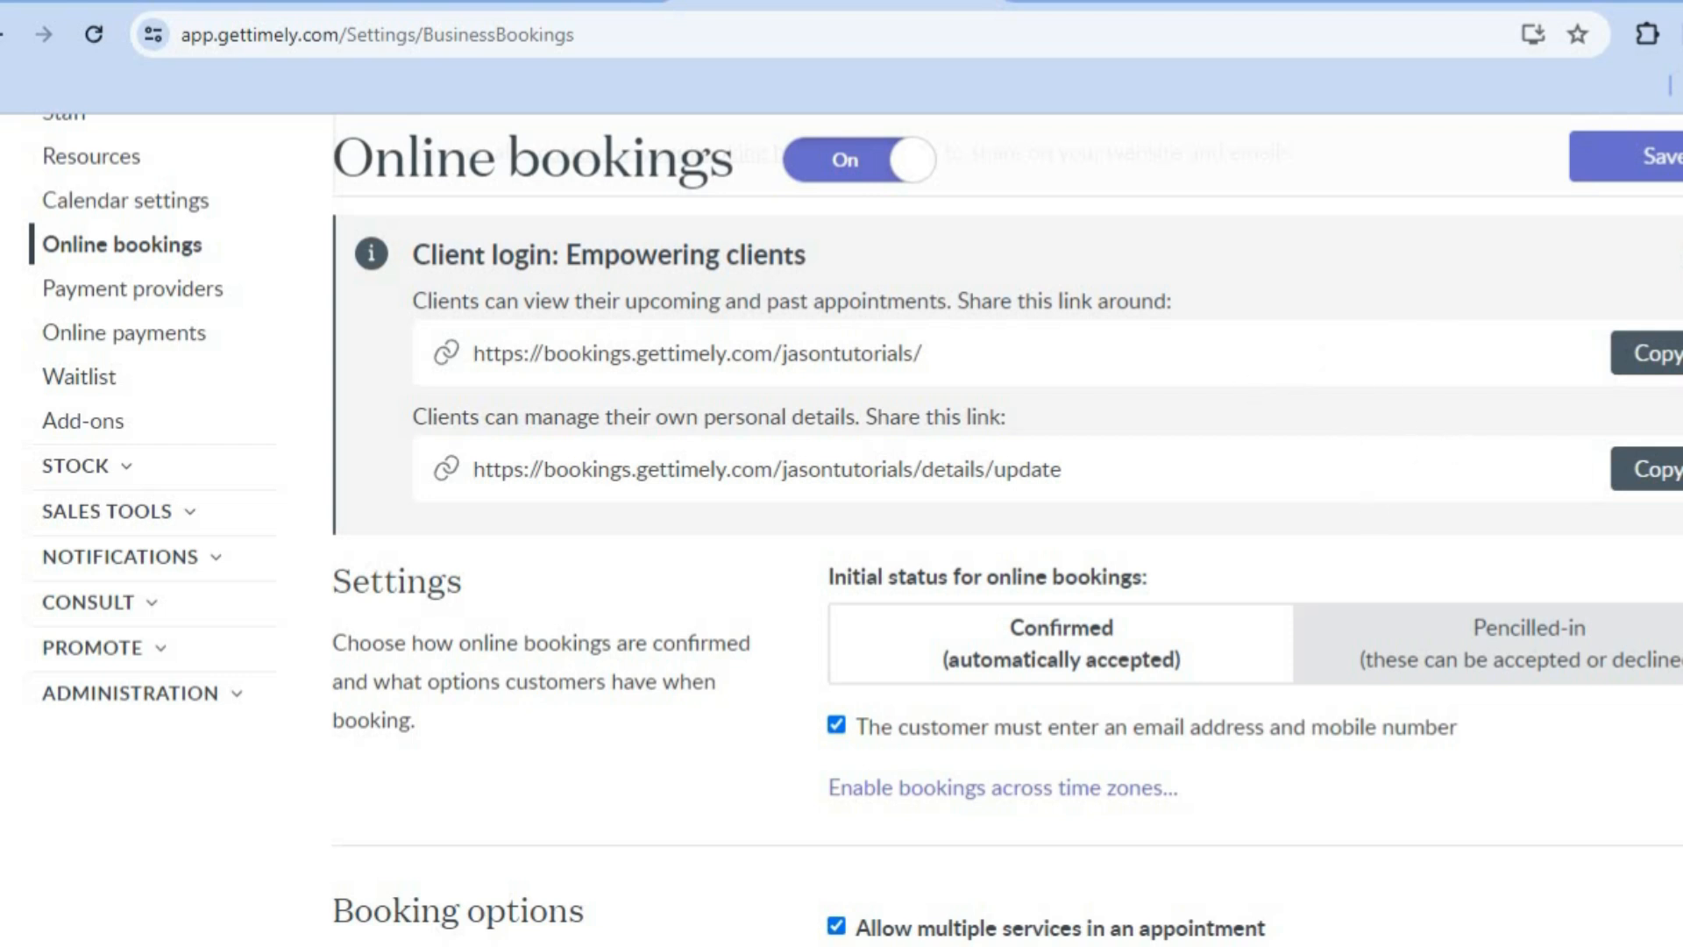
scroll(854, 531, down, 10)
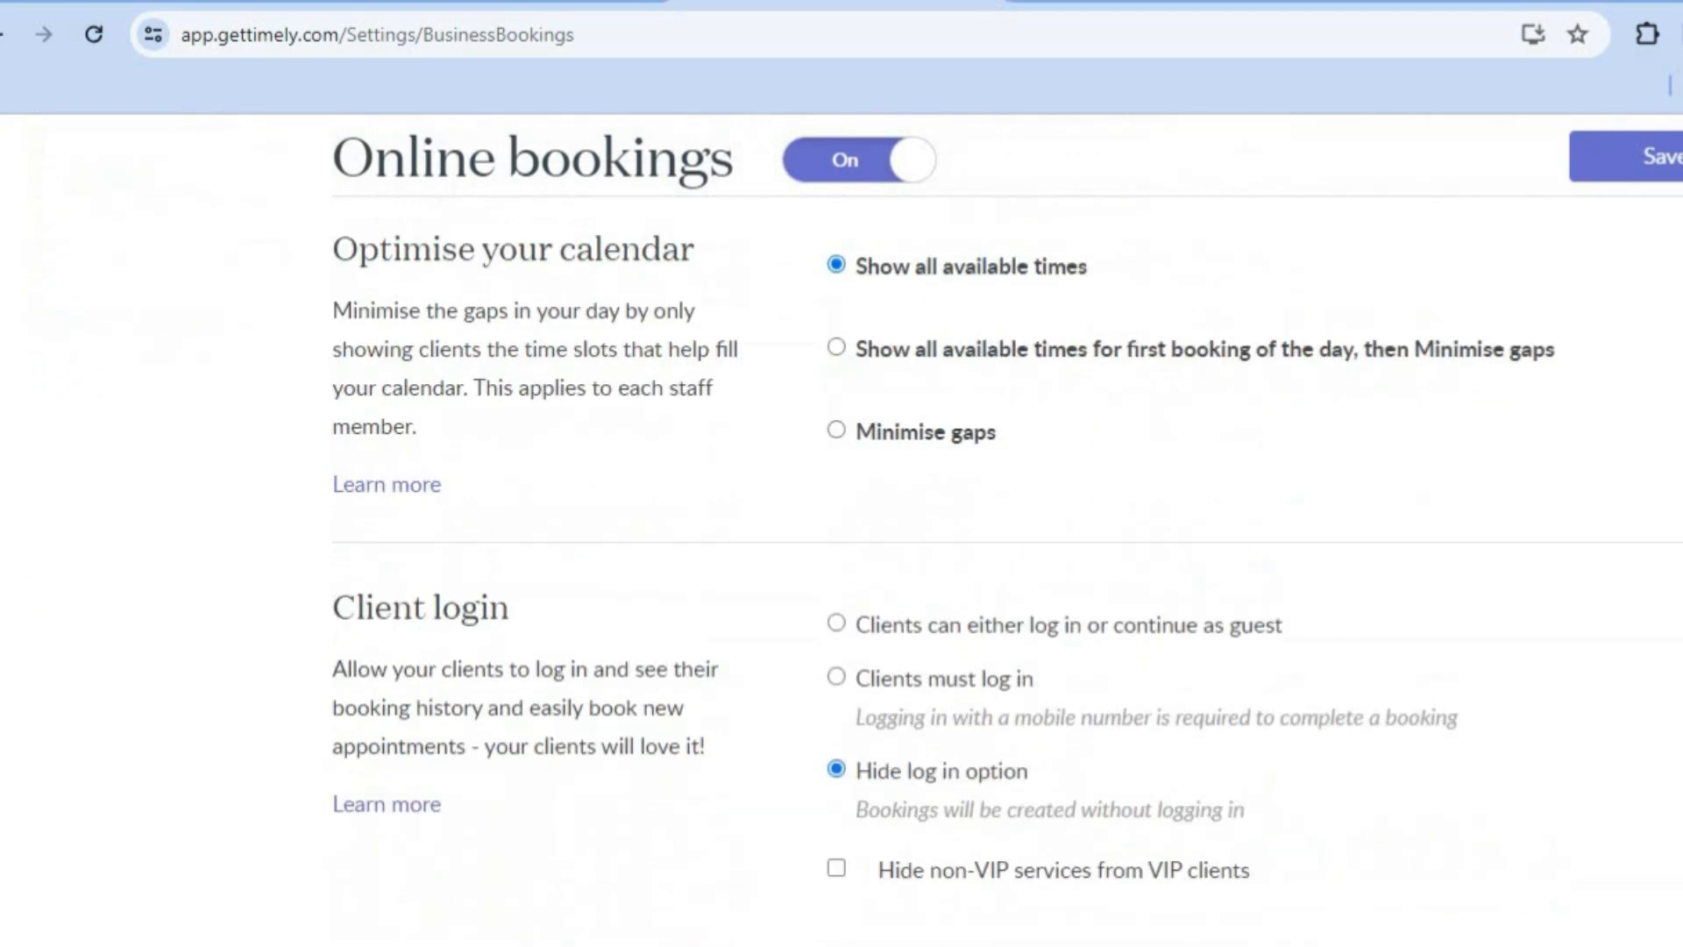
scroll(855, 531, down, 1)
scroll(854, 530, down, 6)
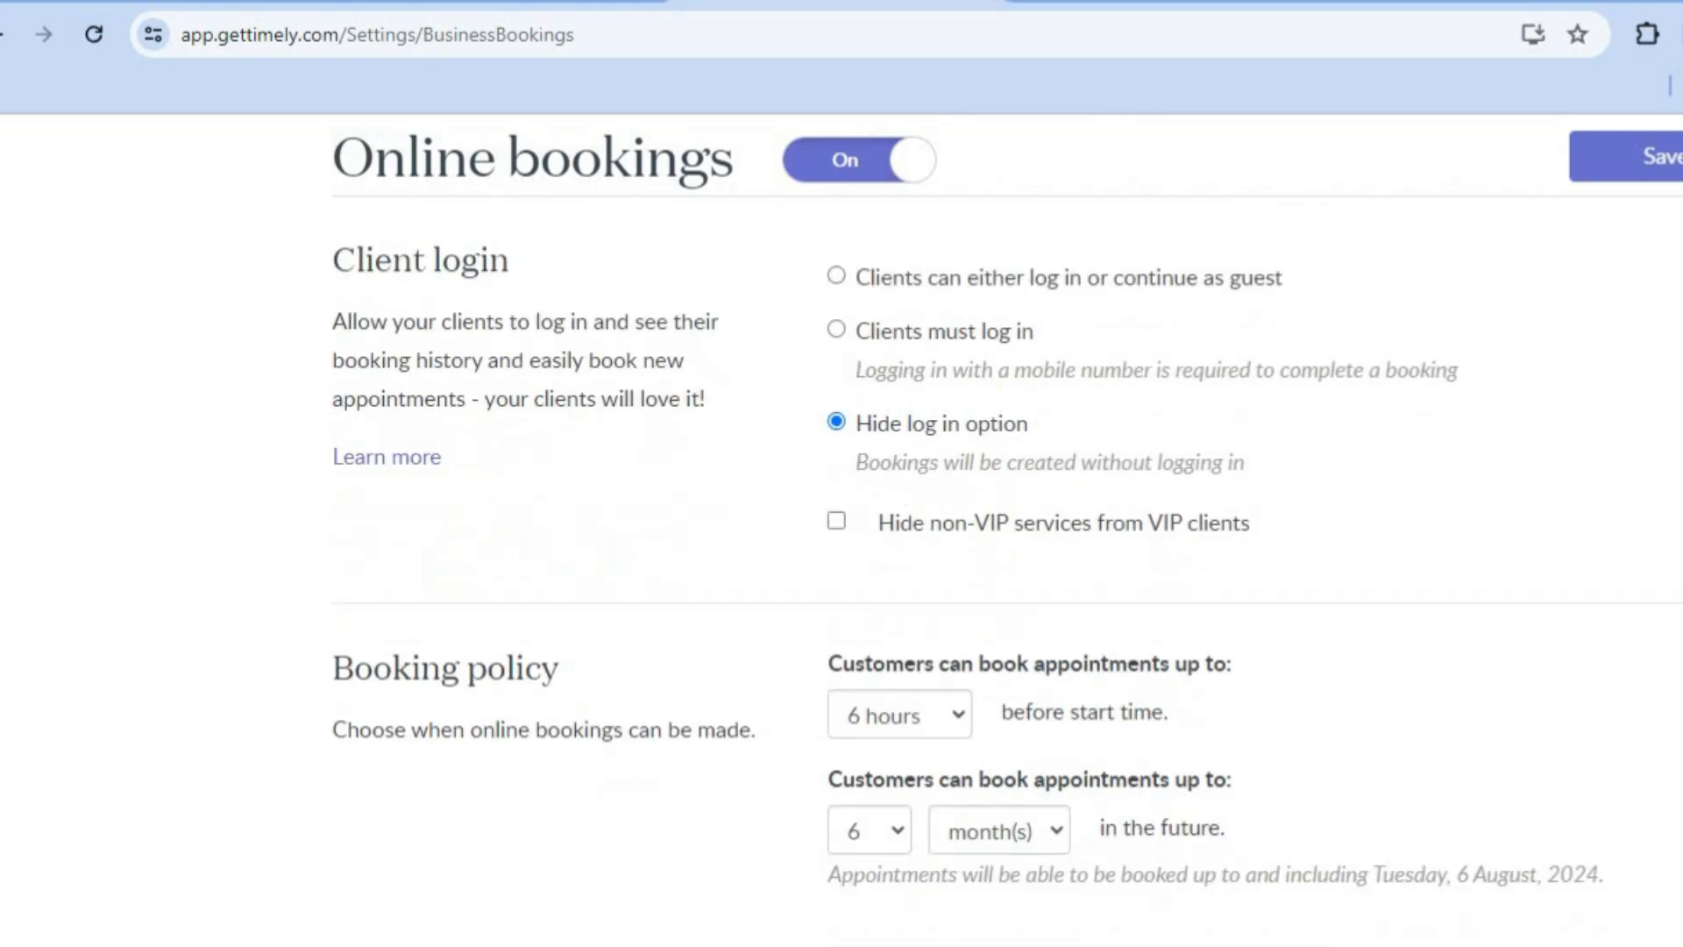
scroll(855, 530, down, 3)
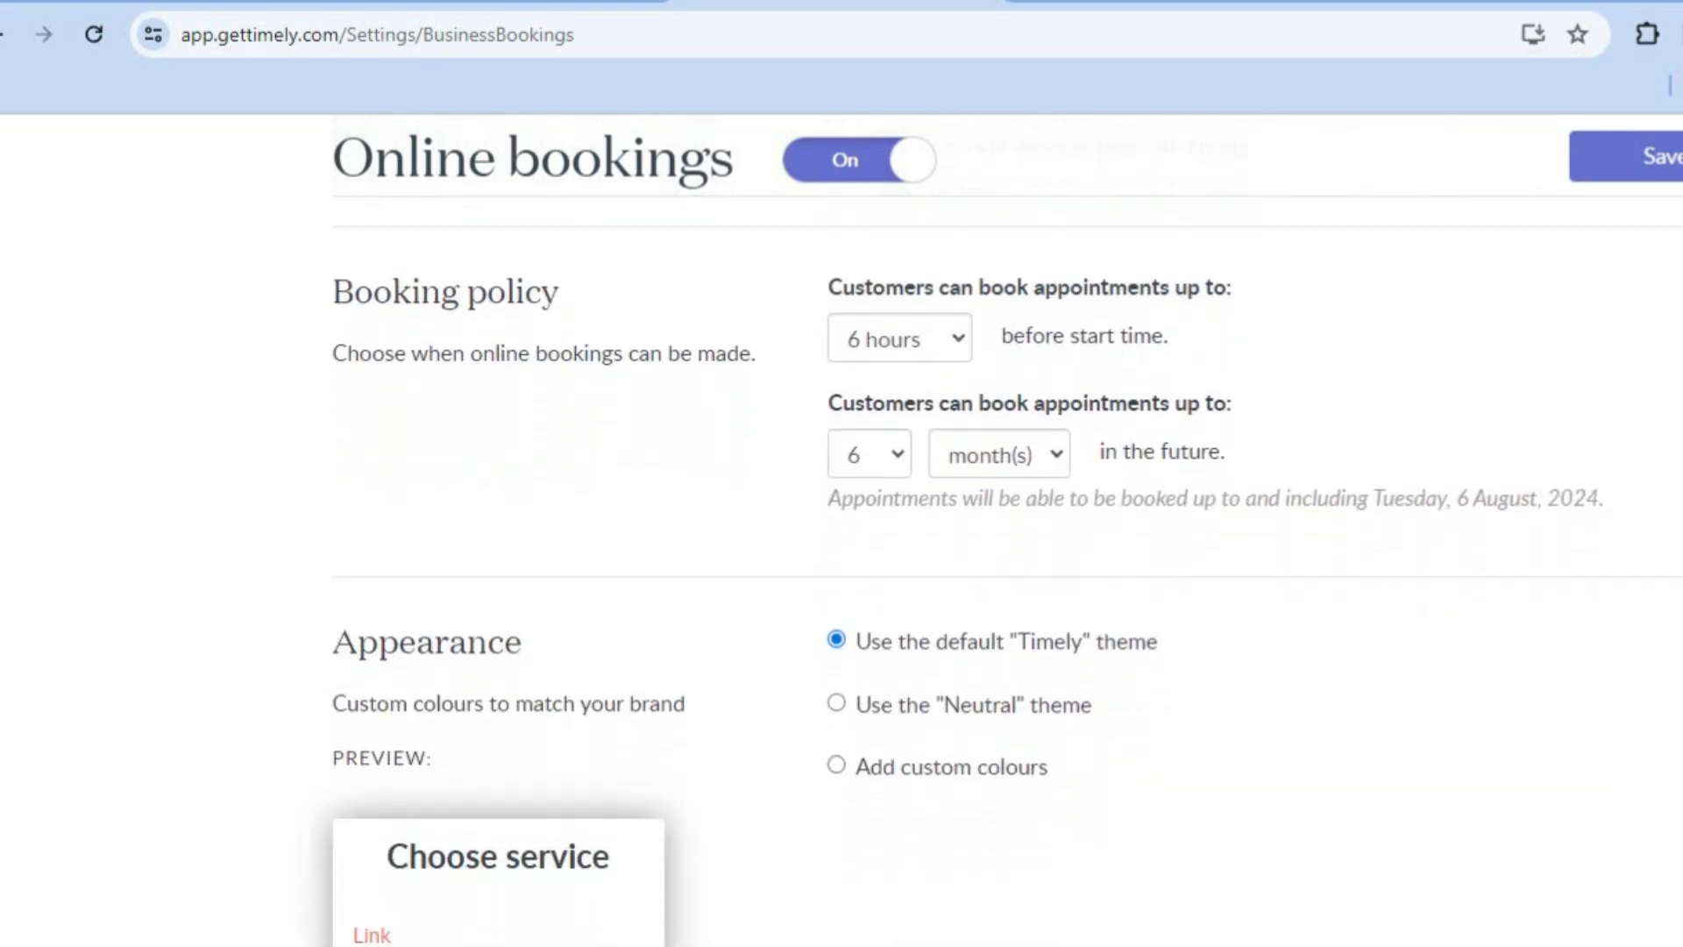
scroll(854, 530, down, 2)
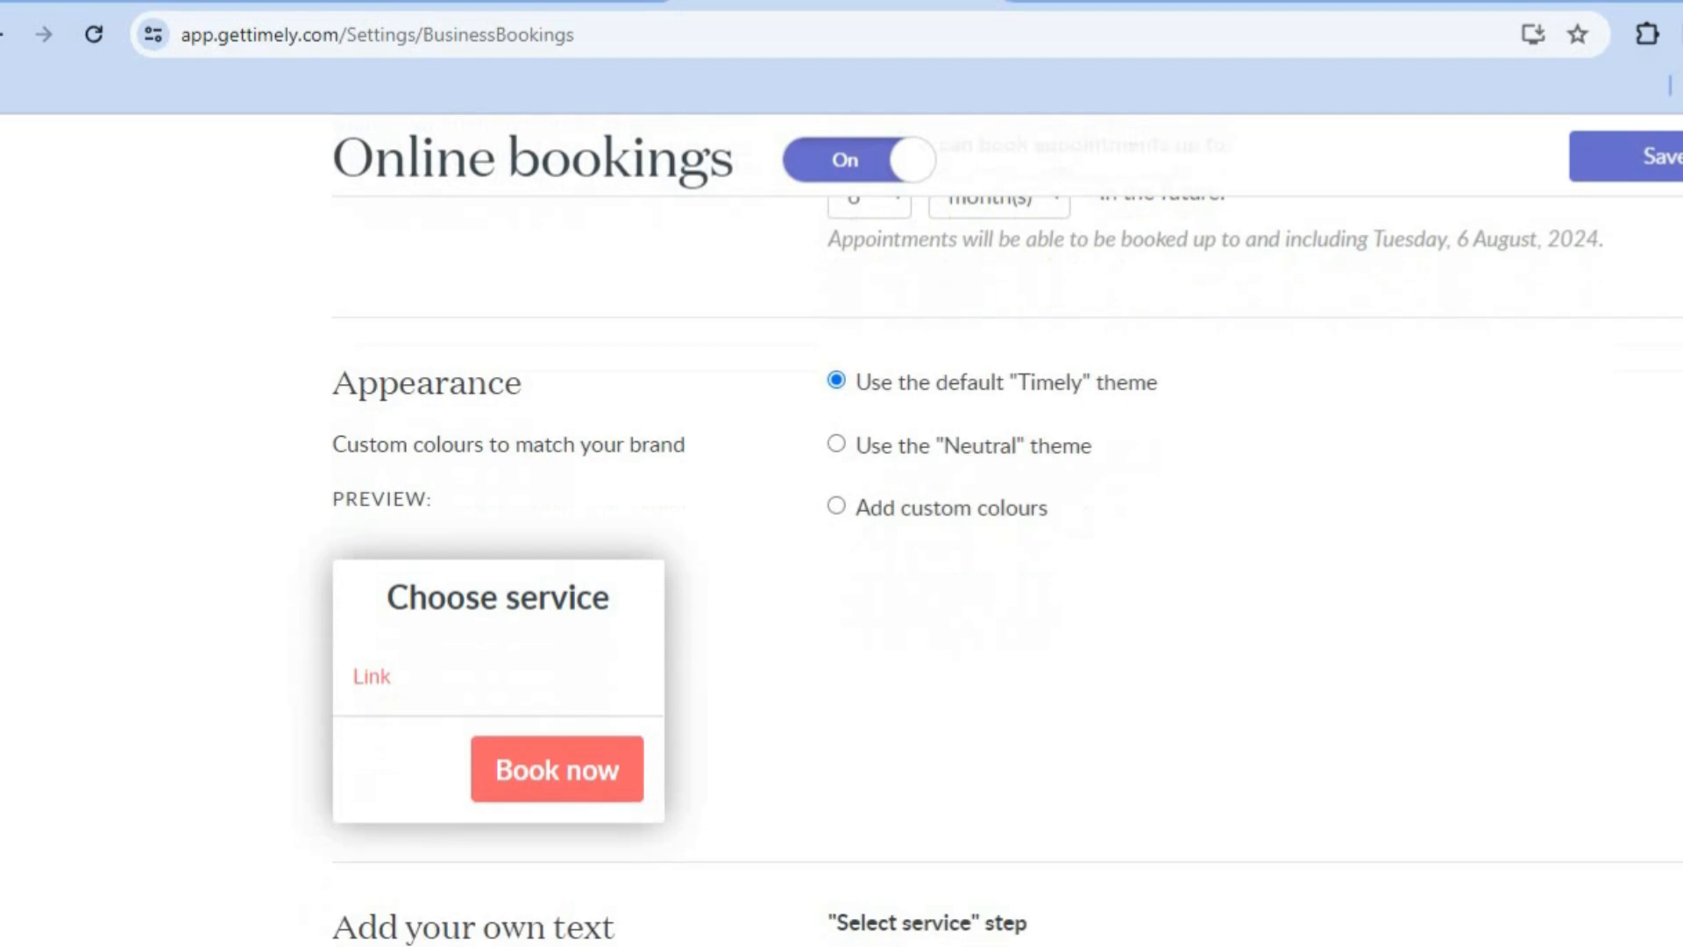
Step: Change the online booking appearance to the "Neutral" theme, review the custom text and privacy policy fields, and save the settings
scroll(1447, 570, down, 1)
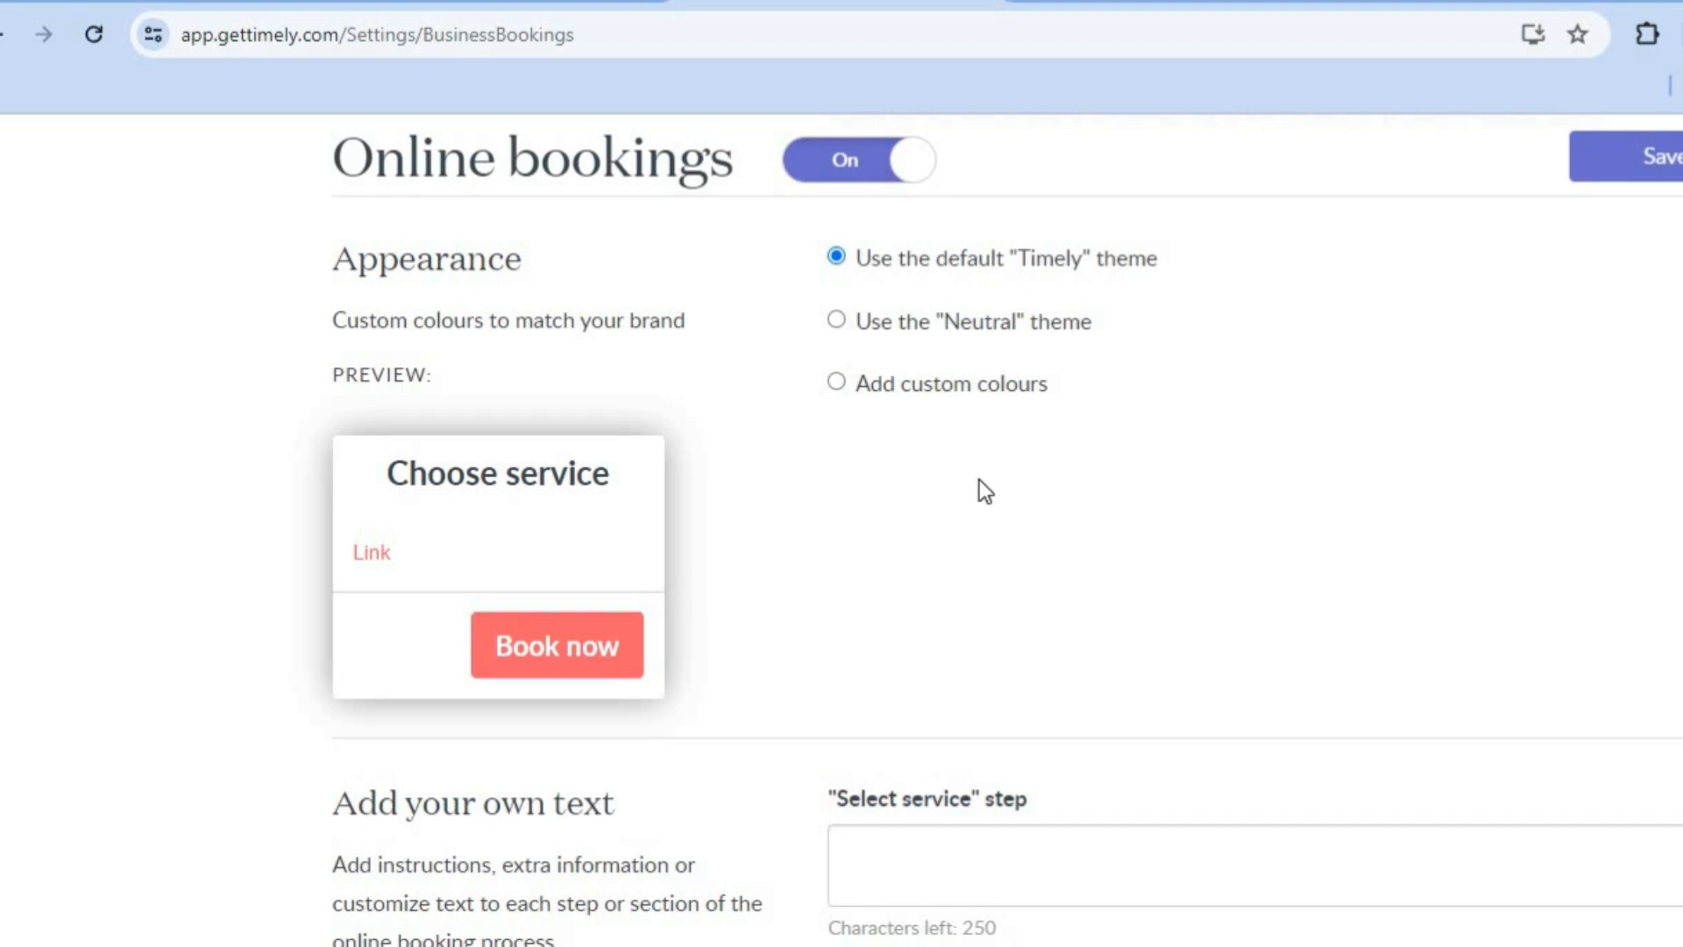
click(837, 319)
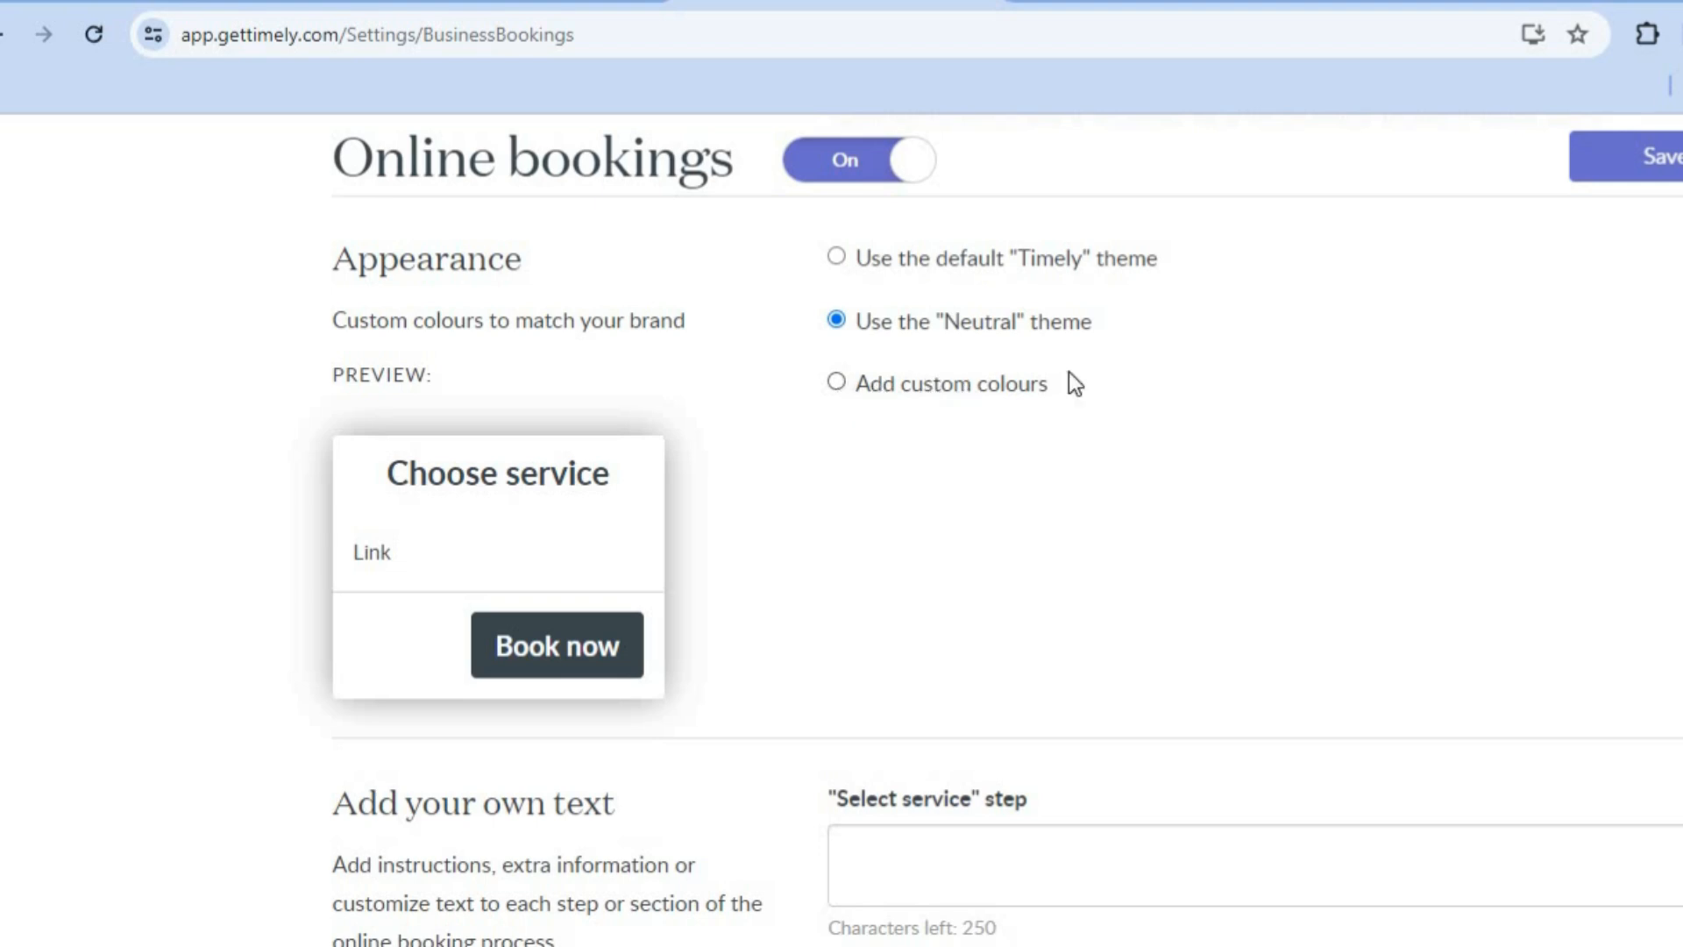
scroll(1007, 578, down, 15)
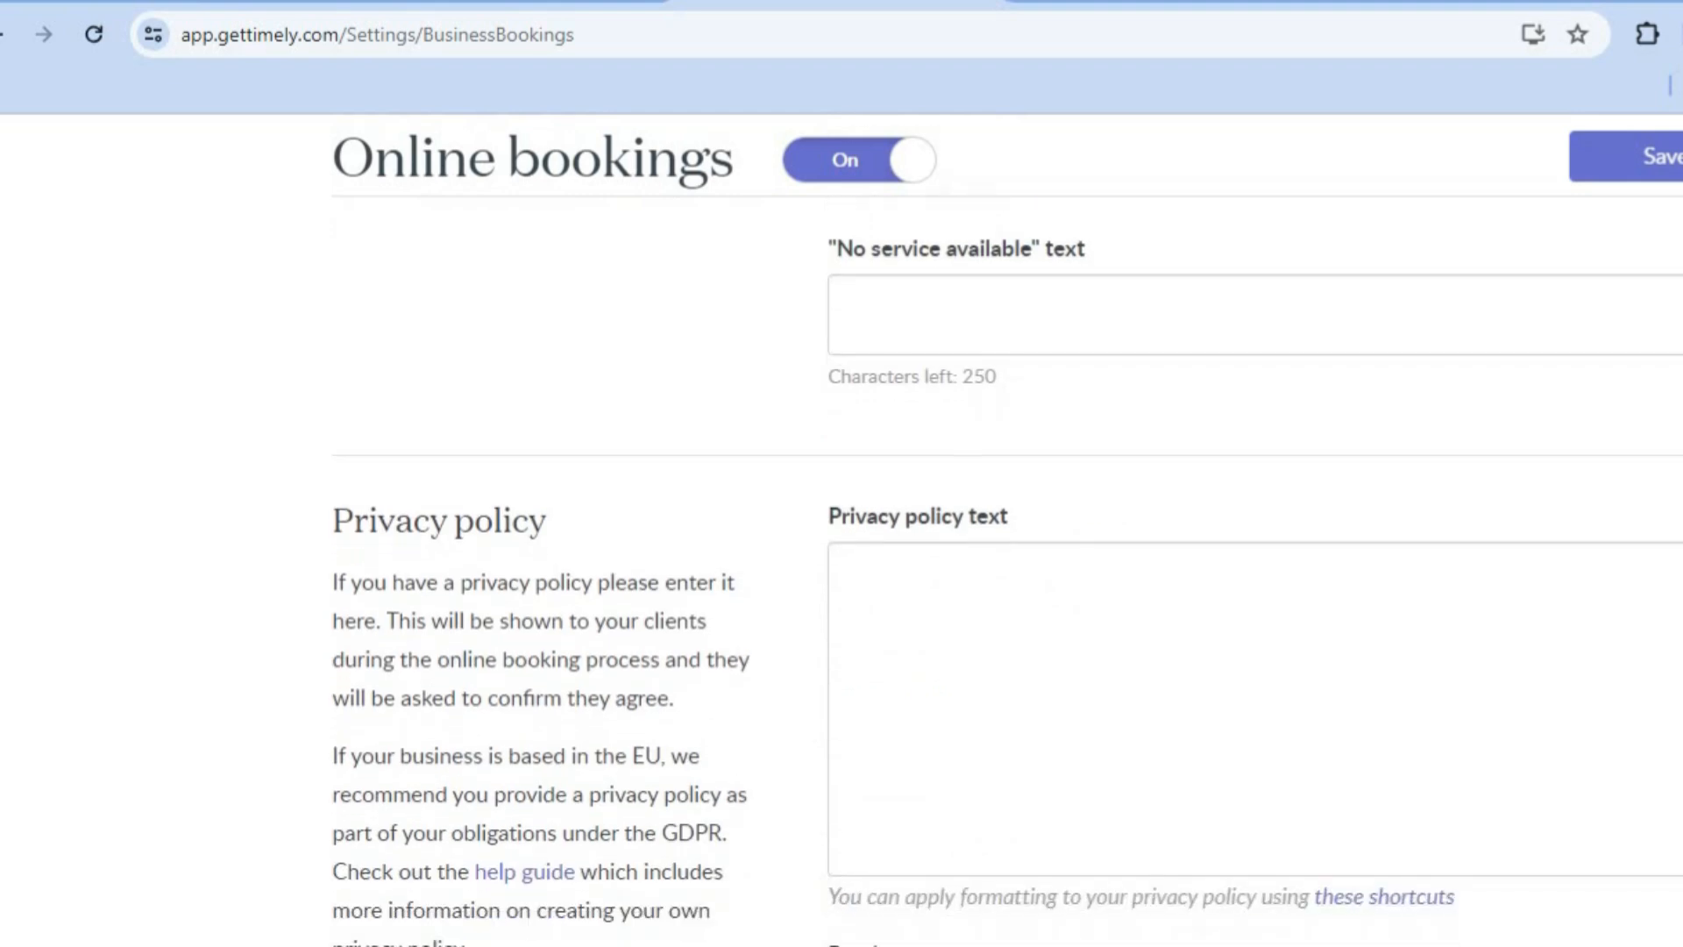
scroll(1007, 526, down, 5)
scroll(1007, 526, up, 20)
scroll(1007, 526, up, 10)
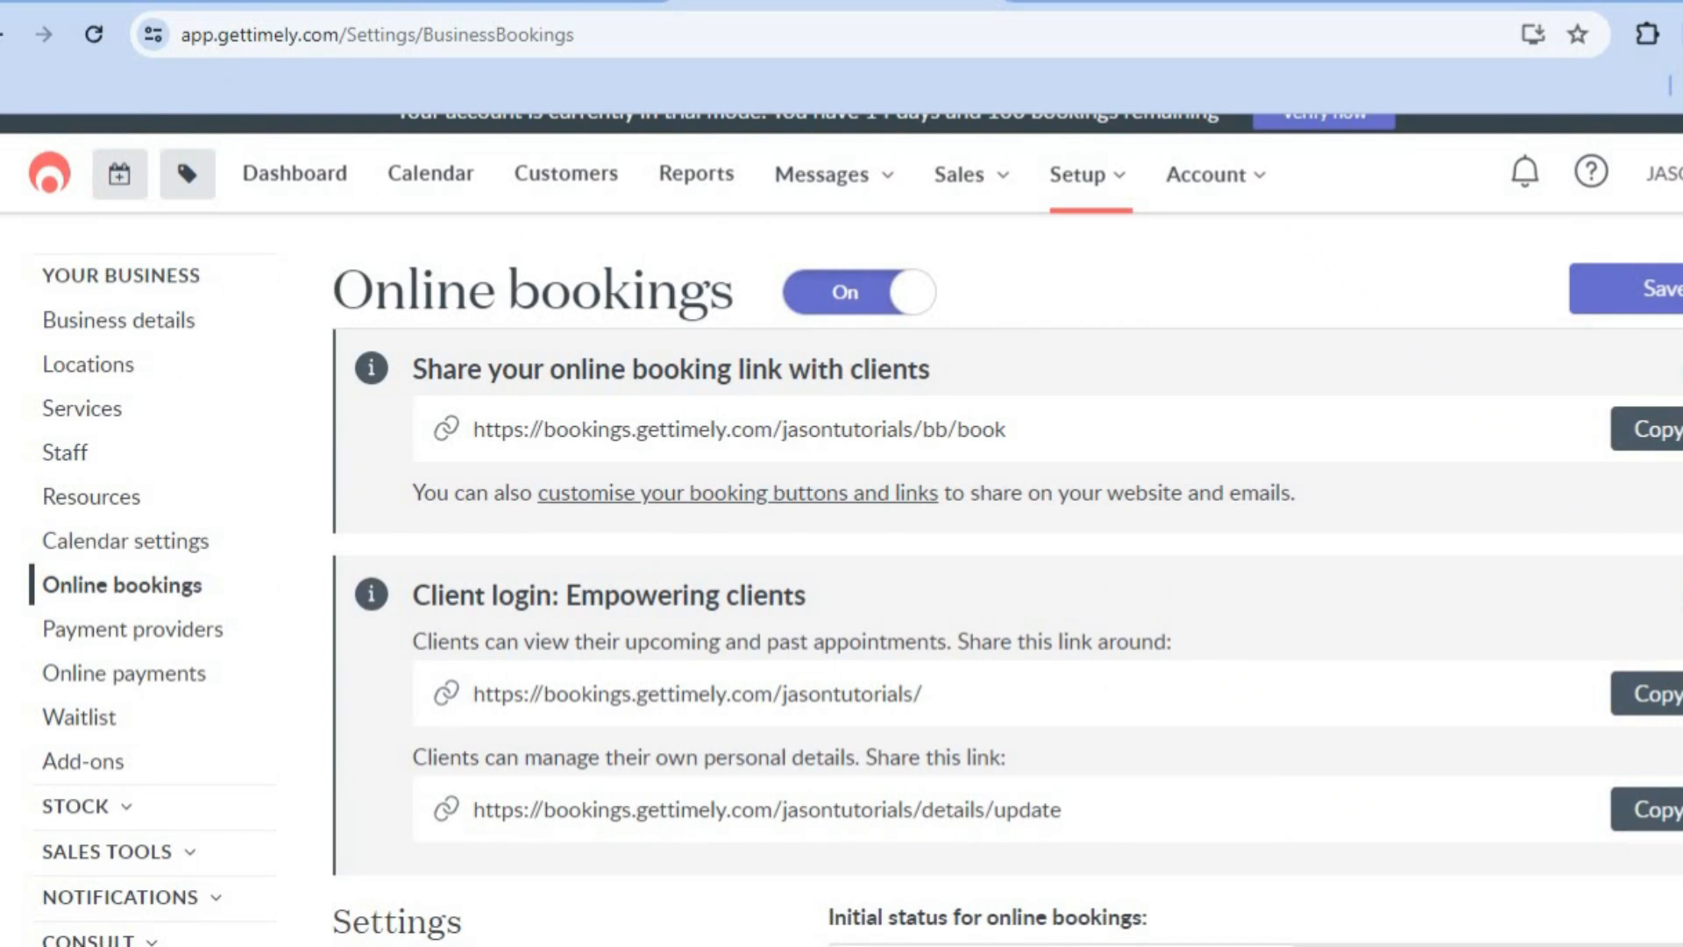
click(1626, 289)
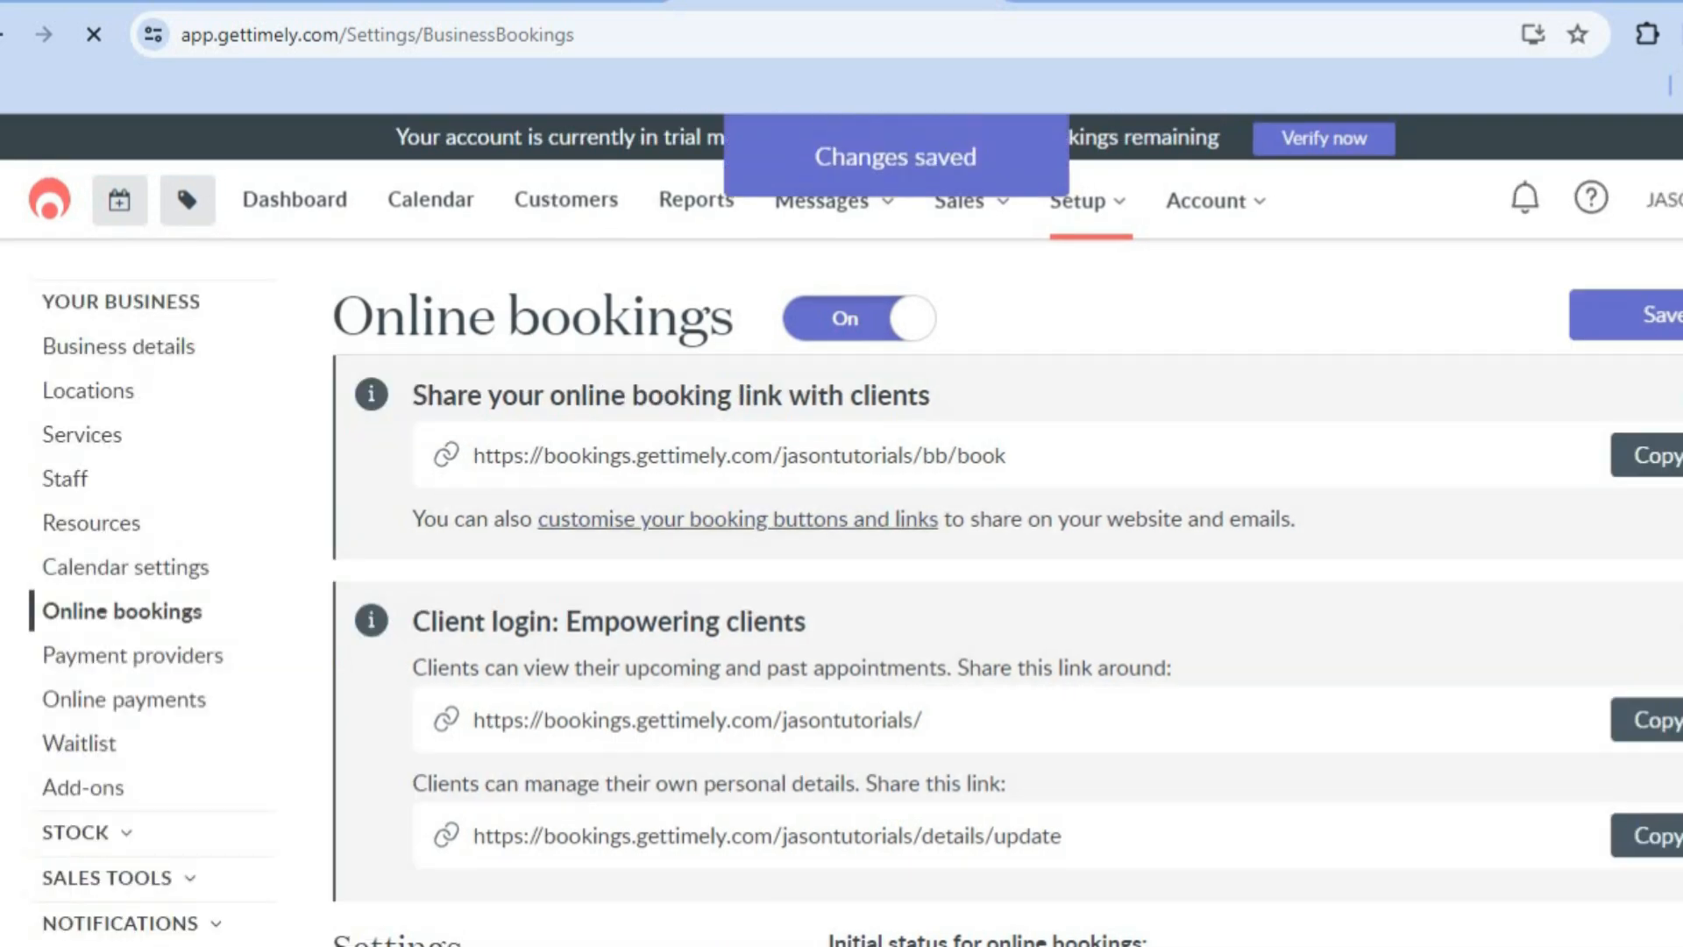
Step: Copy the online booking link for clients and open it in a new browser tab
click(1663, 457)
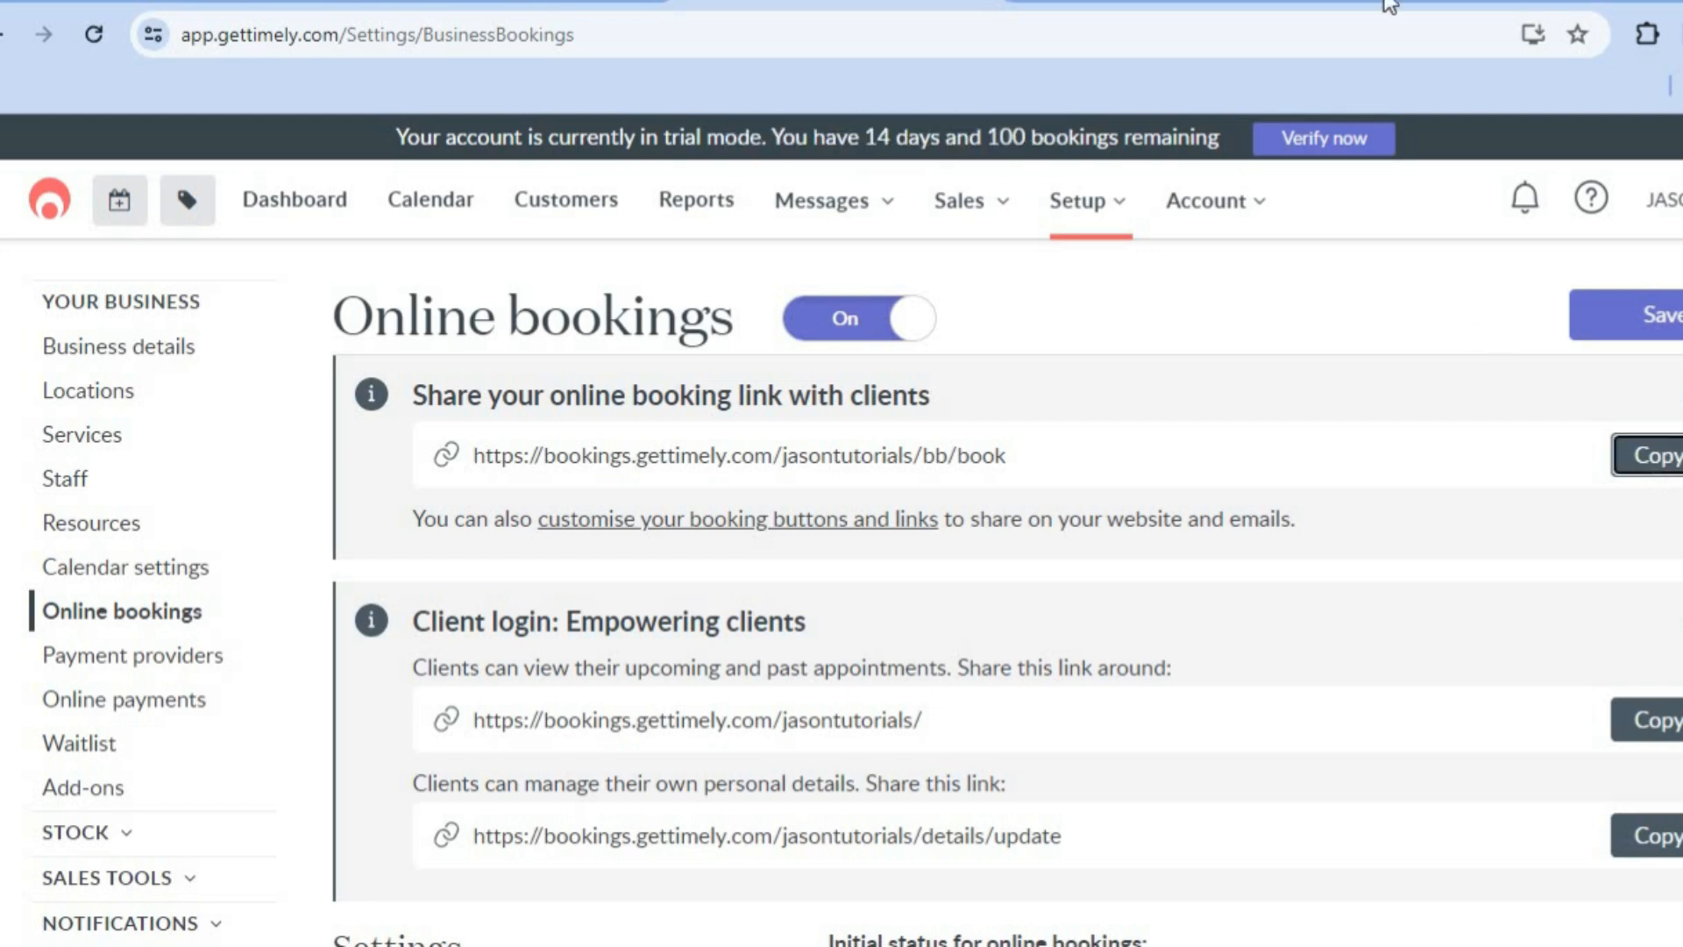
key(ctrl+t)
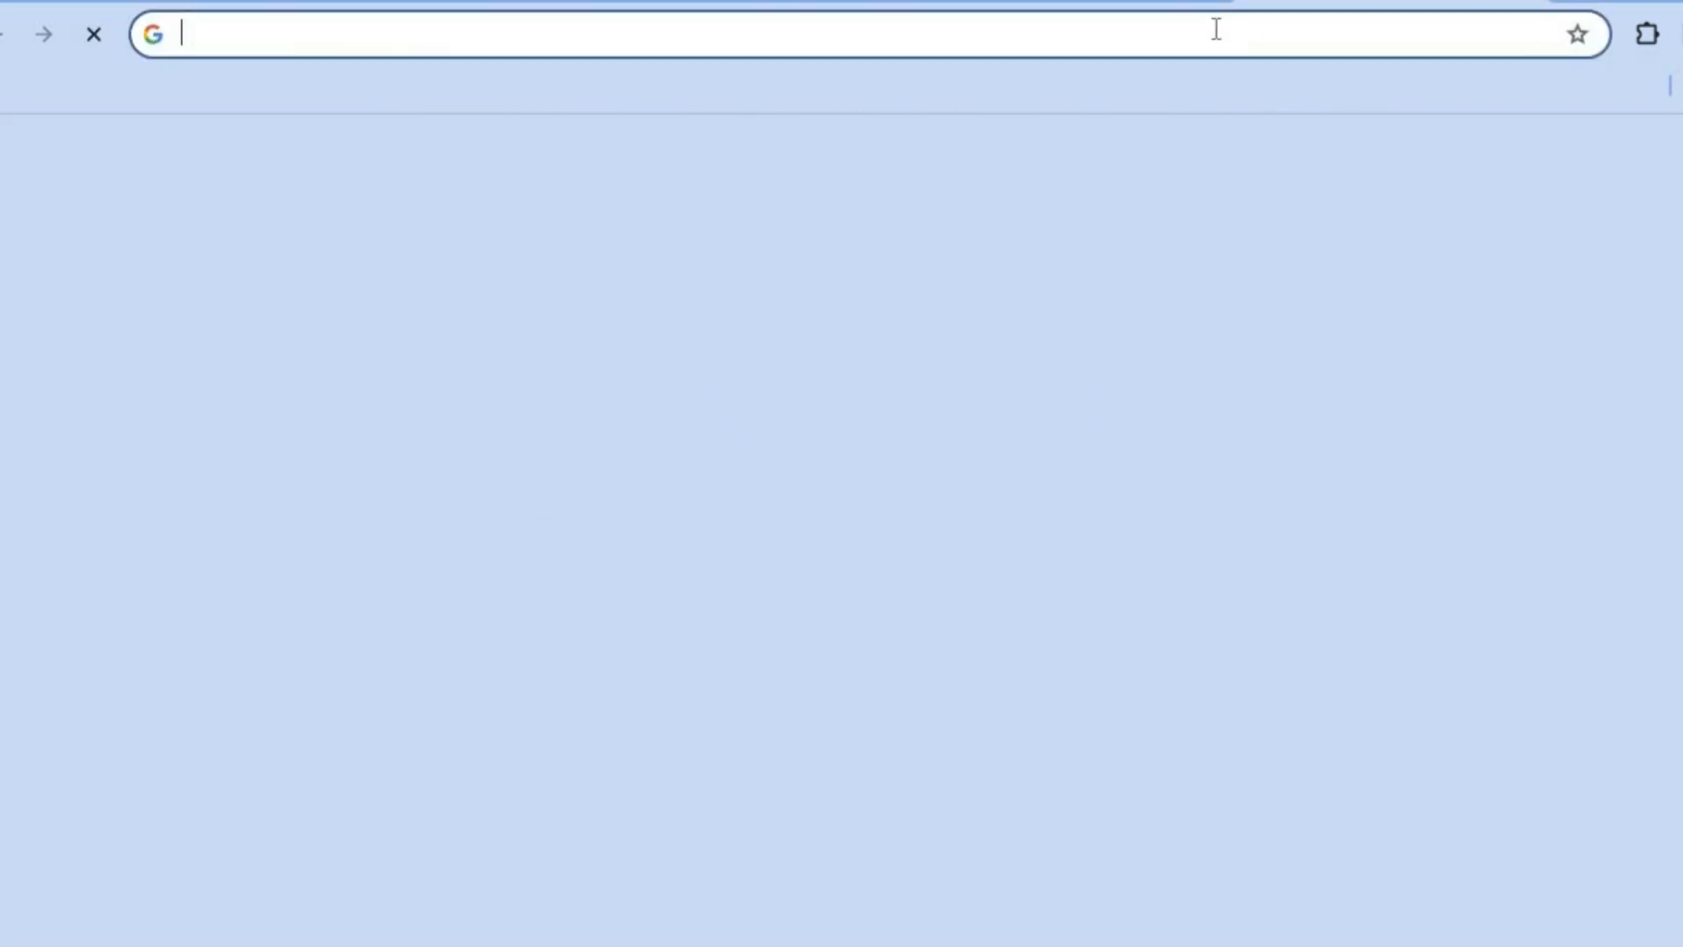
right_click(1223, 35)
click(1064, 310)
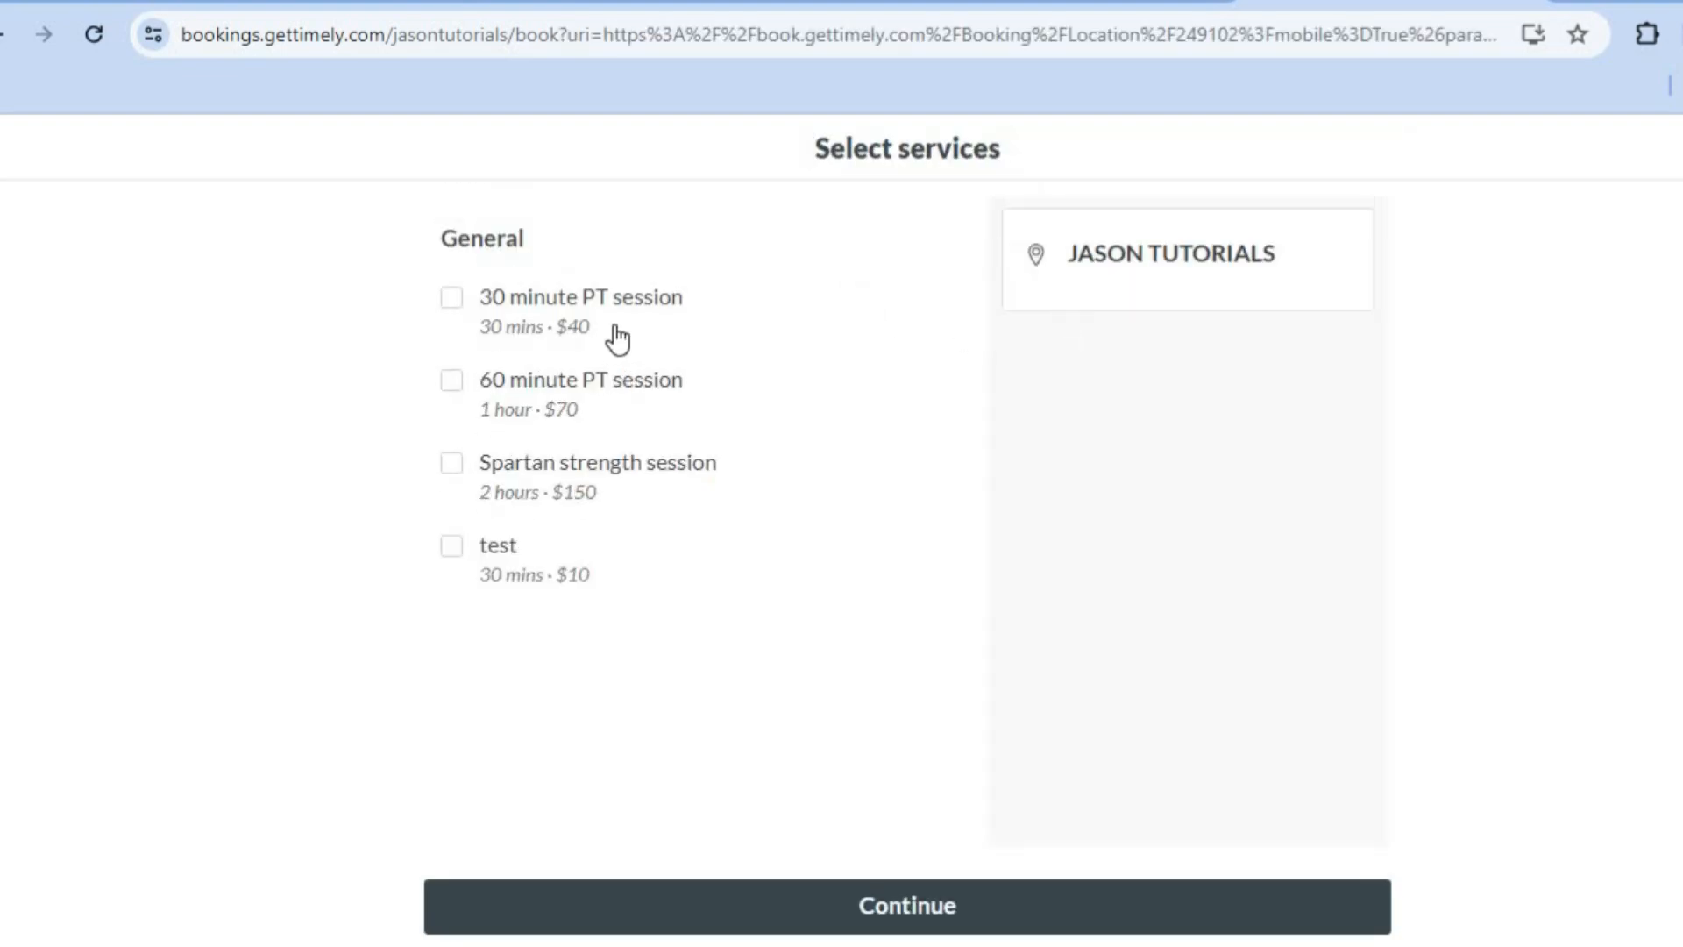
Step: Select the 30 minute PT session for Wednesday, 7 February at 9:15am and review the customer details form through to the cancellation policy
click(548, 313)
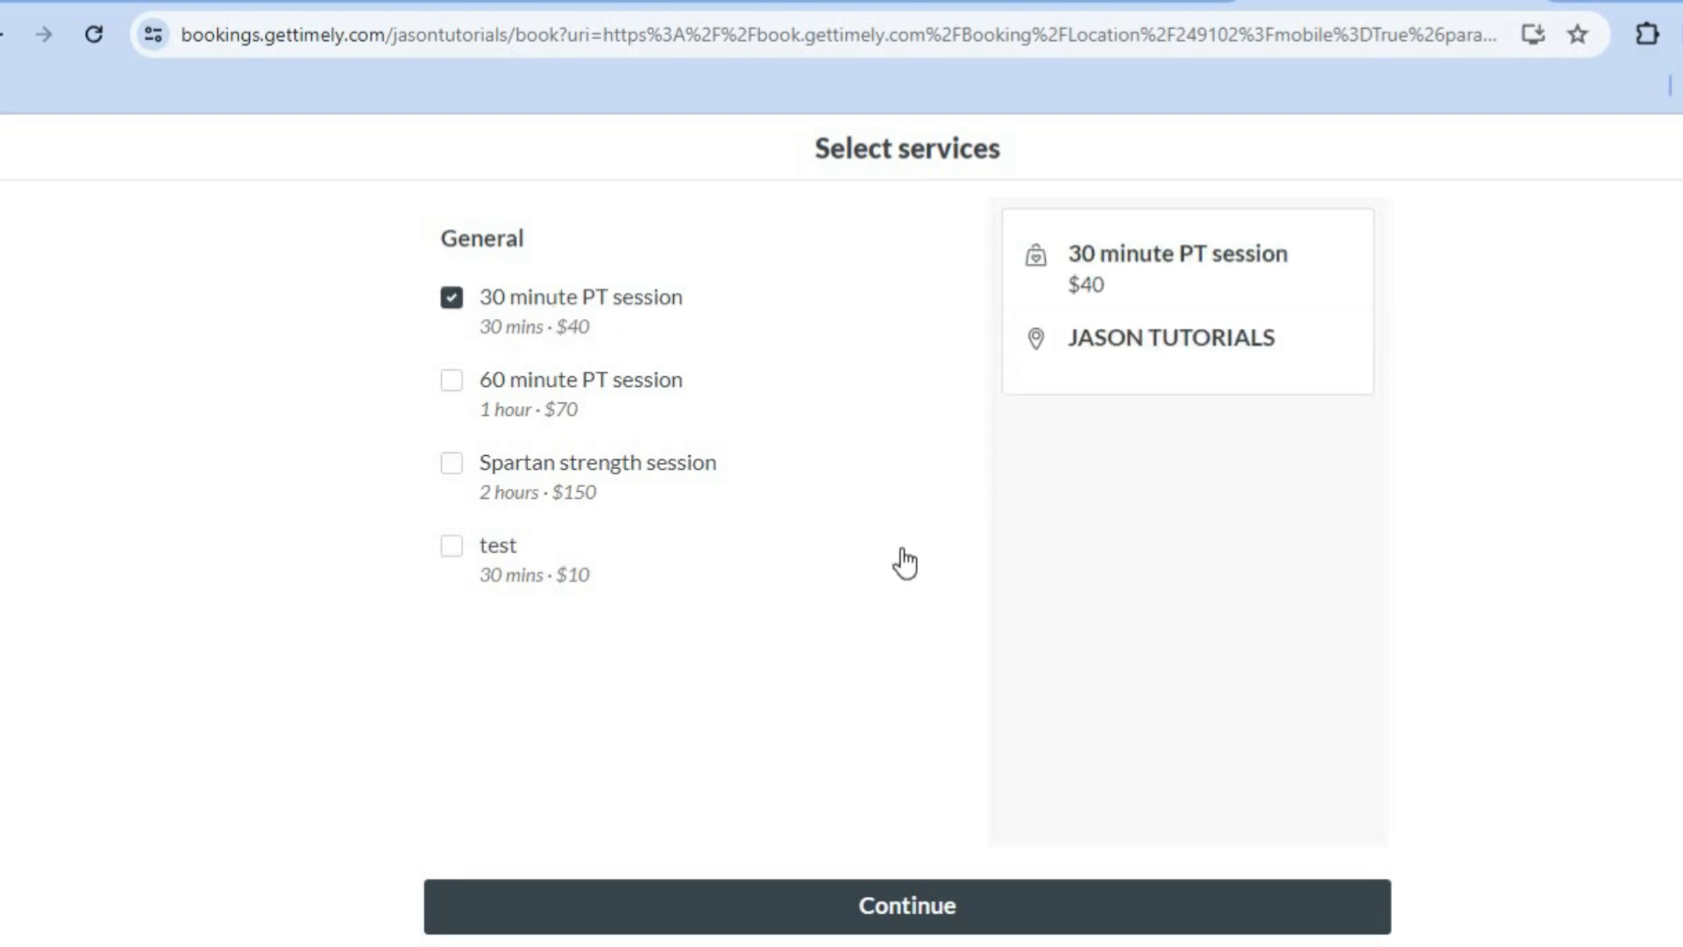
click(918, 908)
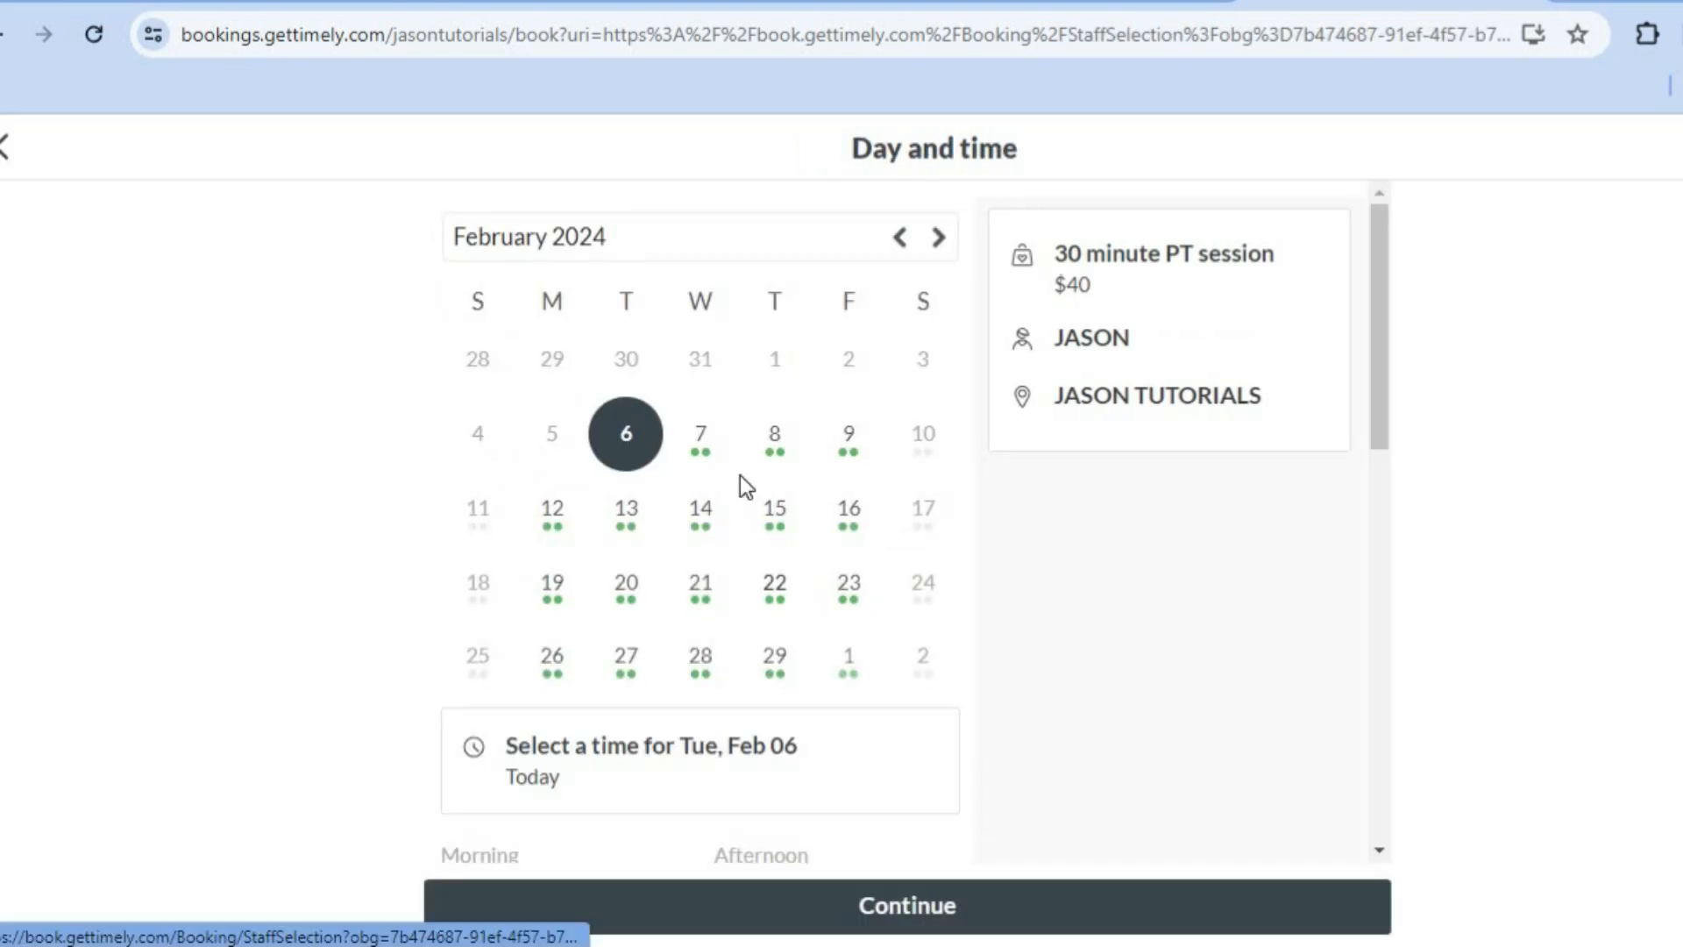
click(701, 447)
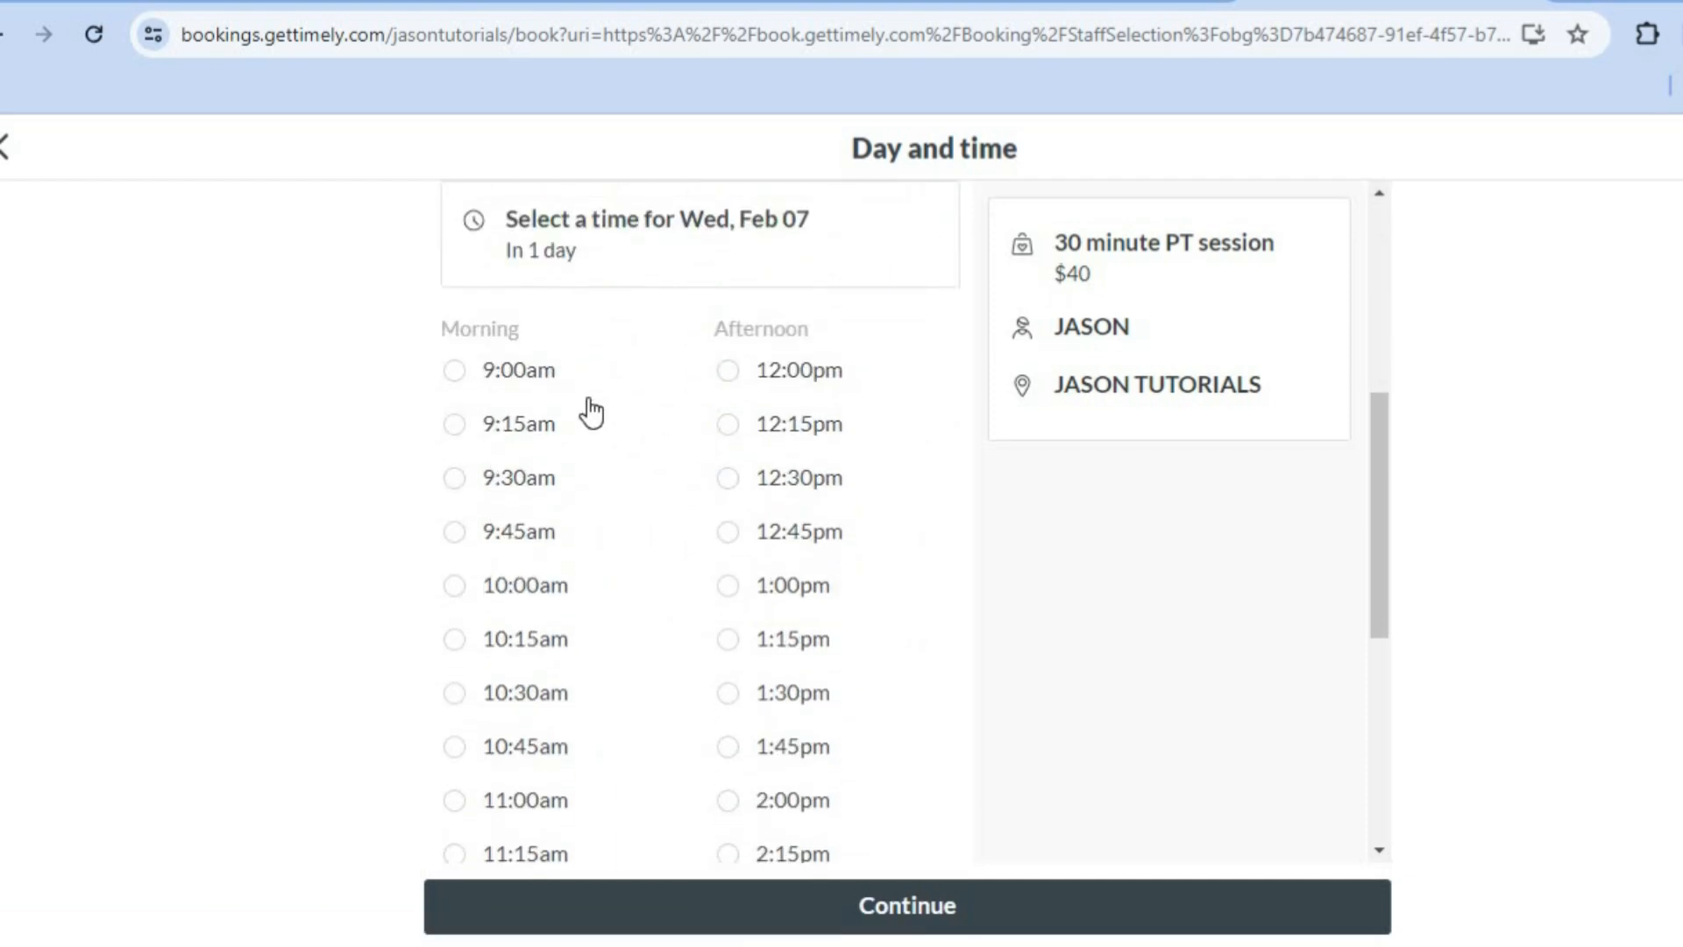
click(541, 431)
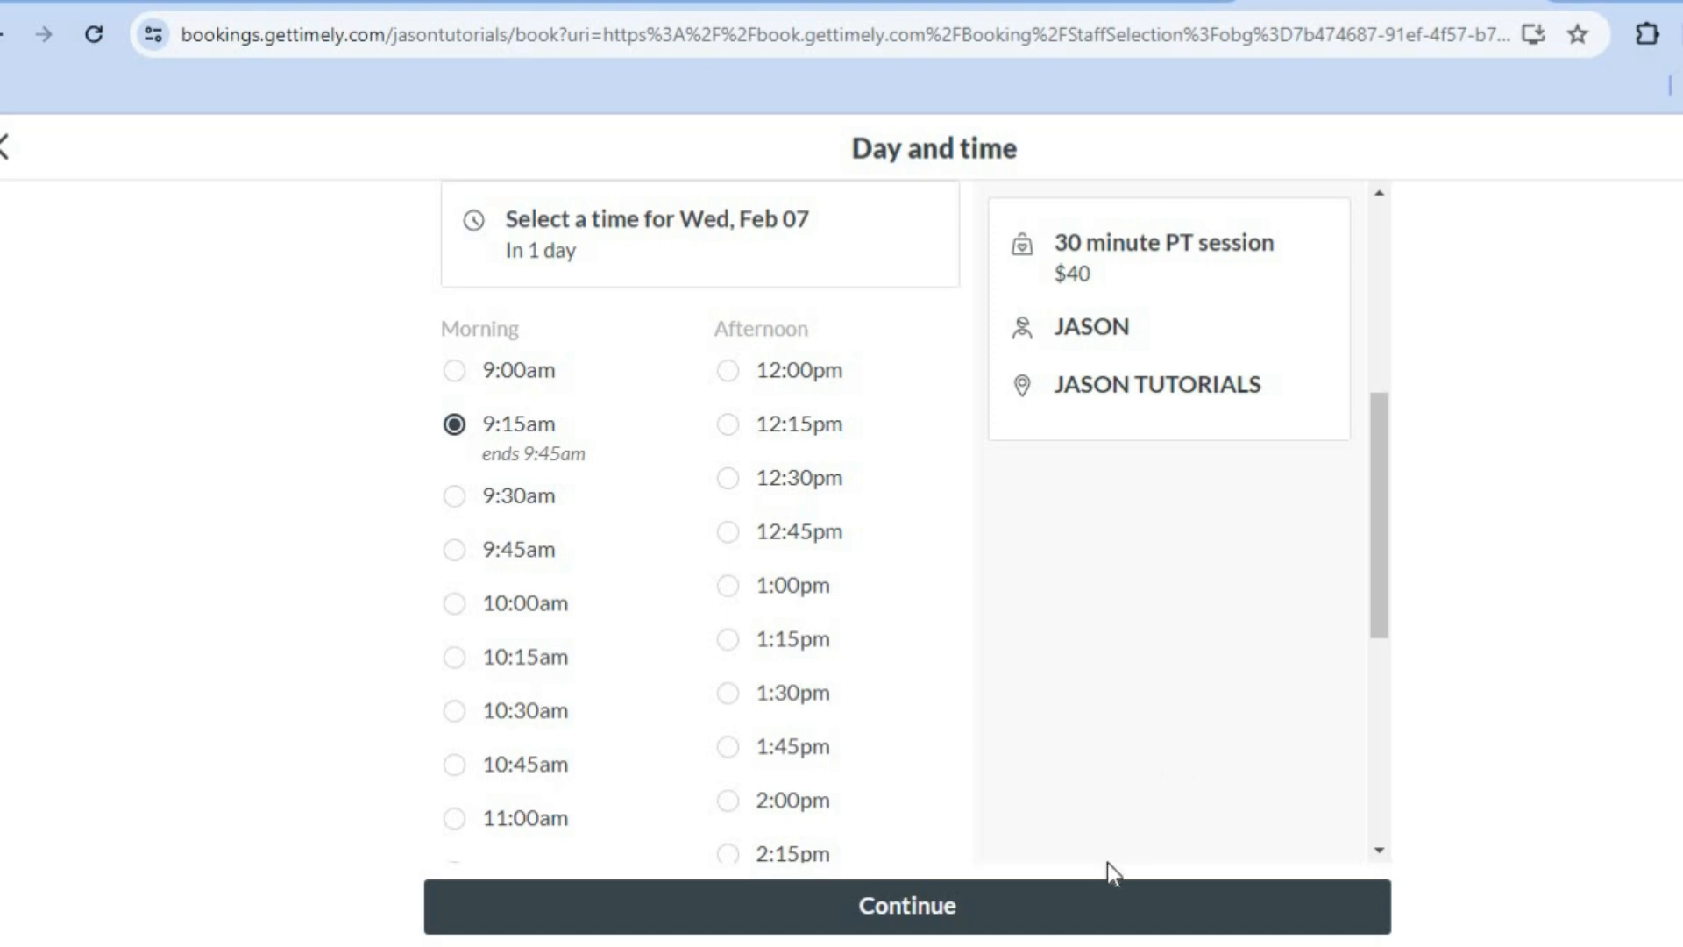
click(1078, 901)
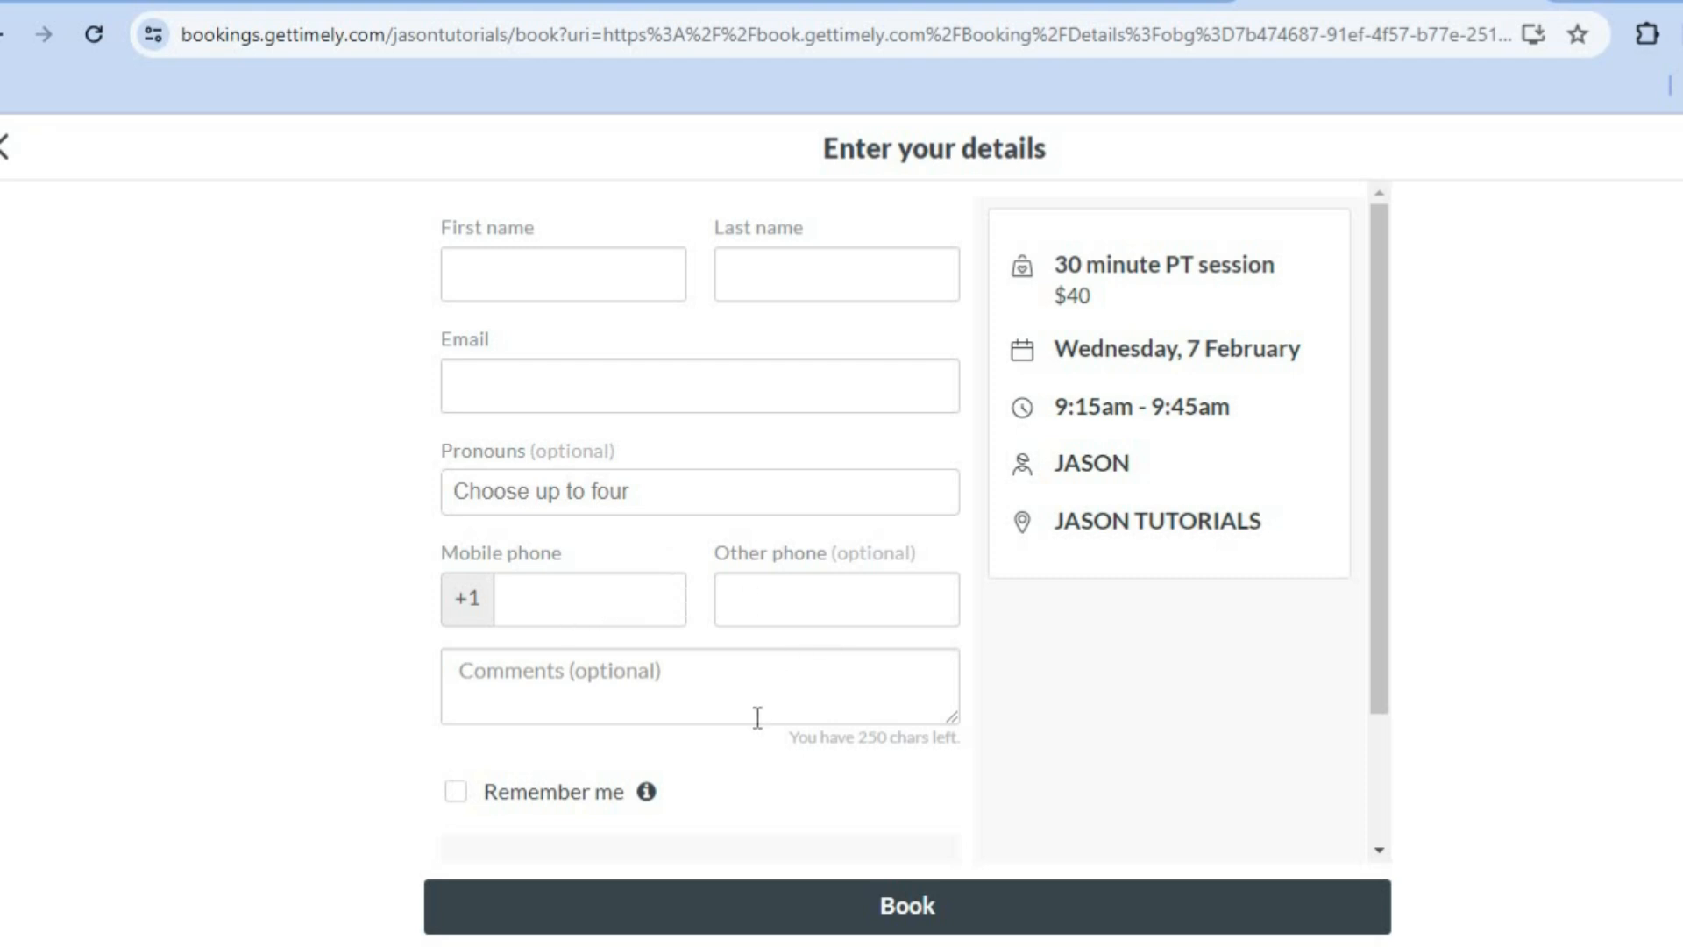
drag(1377, 627, 1396, 833)
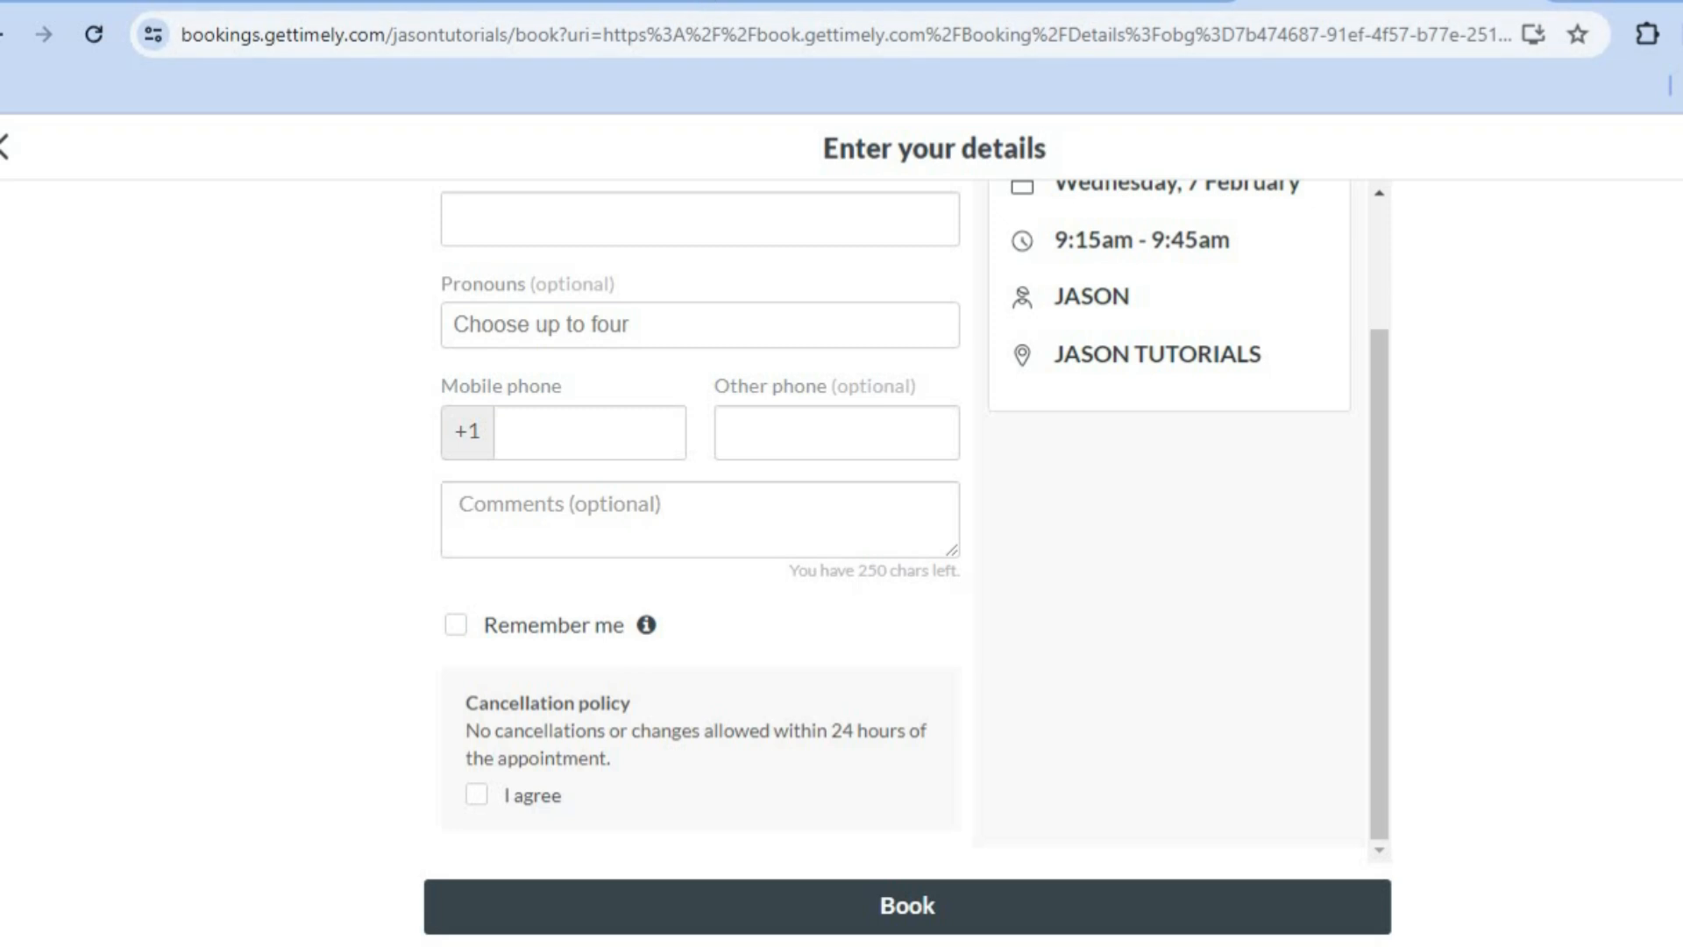
Step: Return to the business settings tab and open the Payment providers page
click(758, 2)
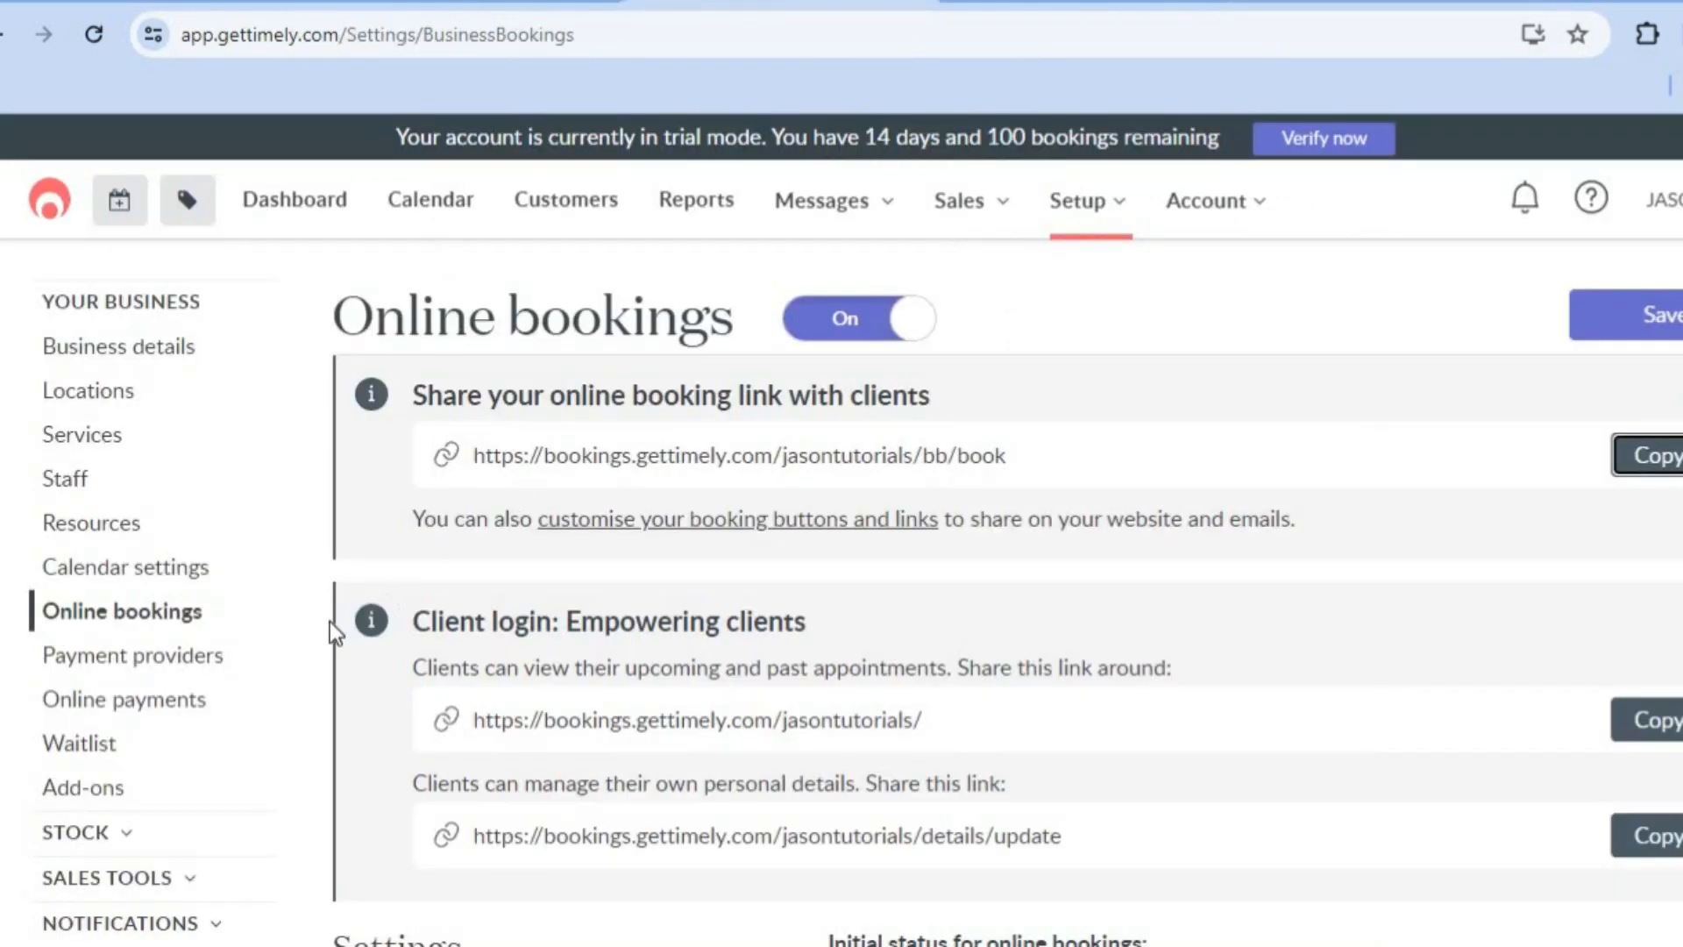
click(233, 662)
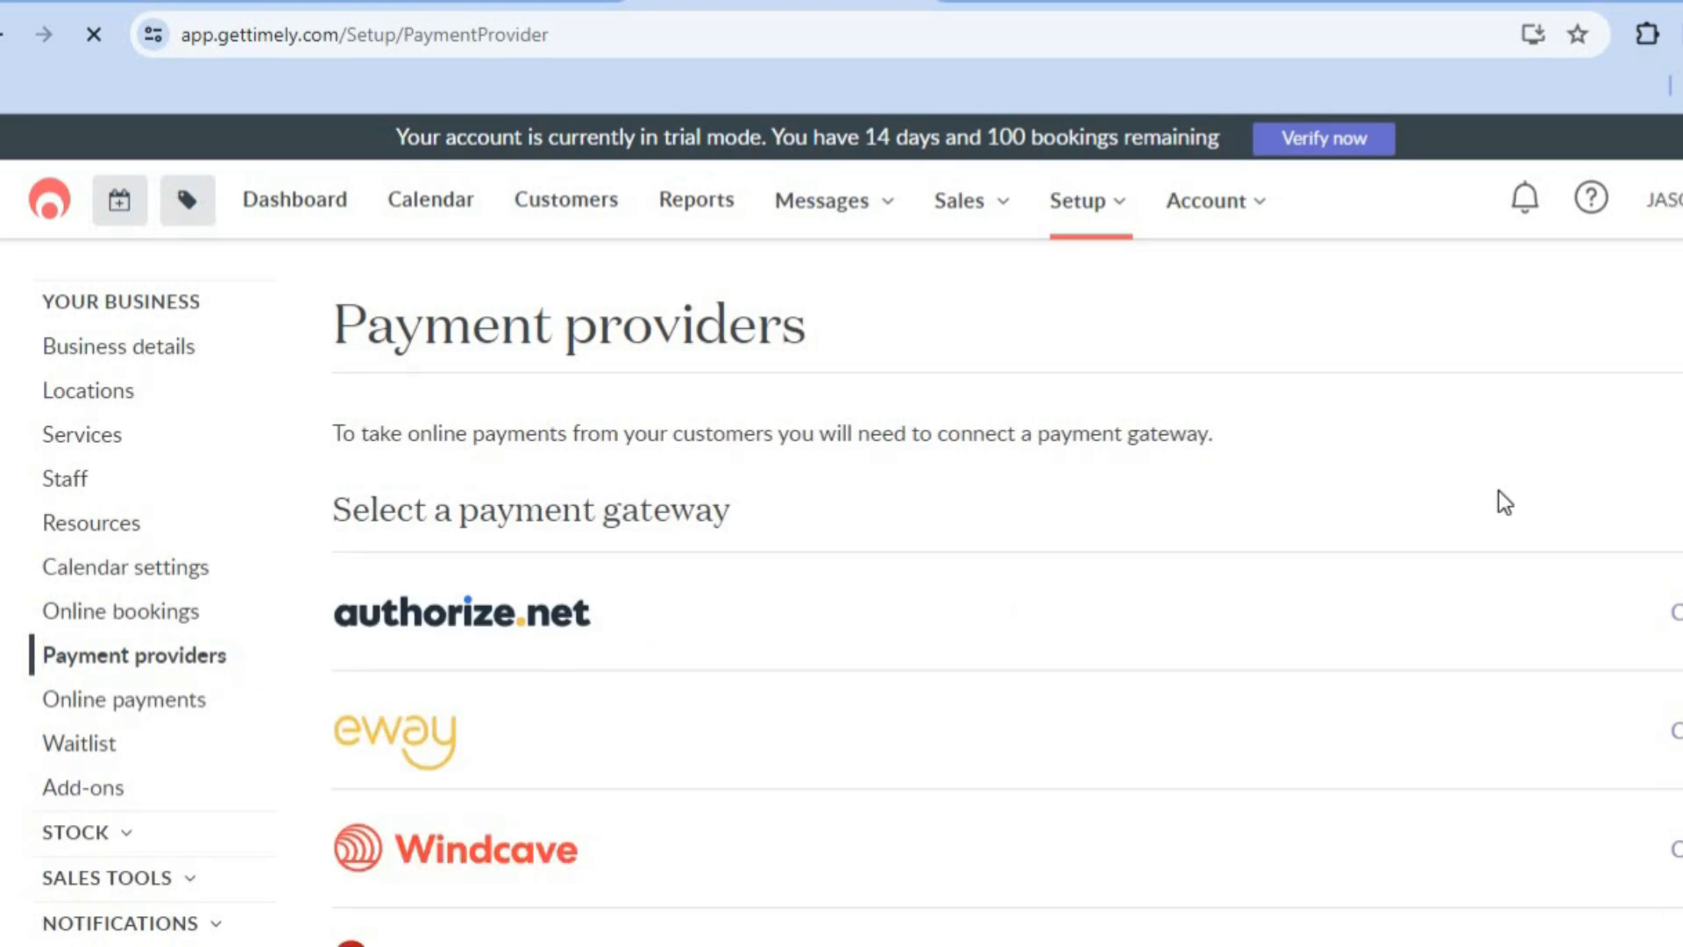
Step: Review the payment gateways offered on the Payment providers page, from authorize.net through to PayPal
scroll(841, 525, down, 5)
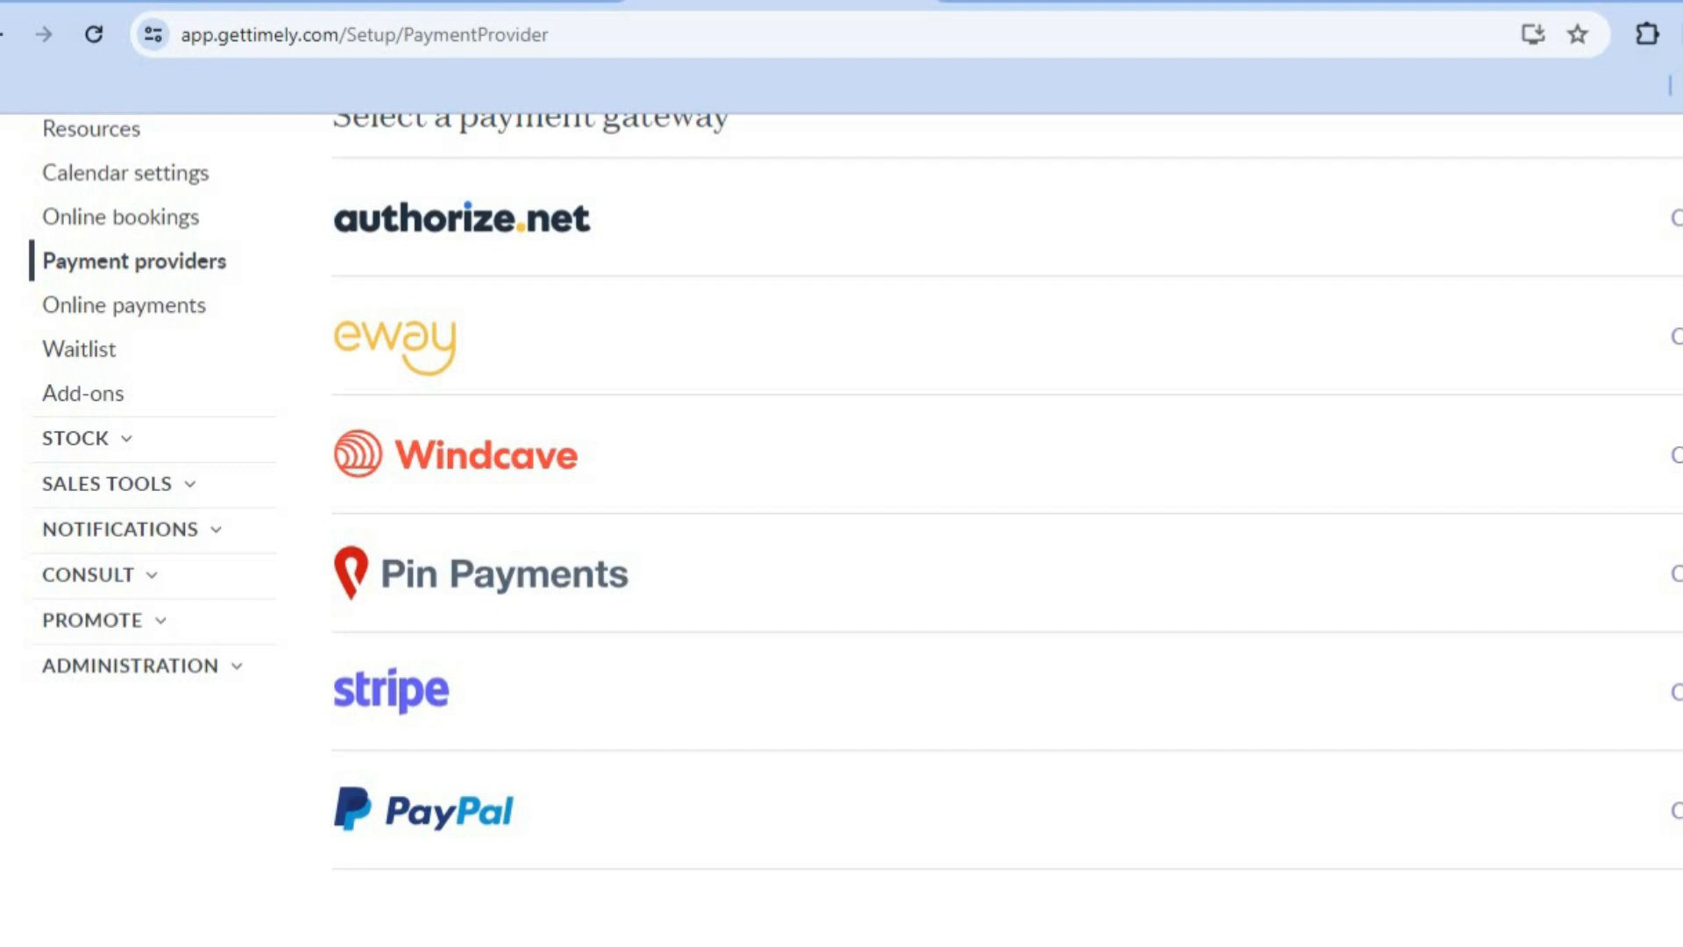
scroll(856, 492, down, 1)
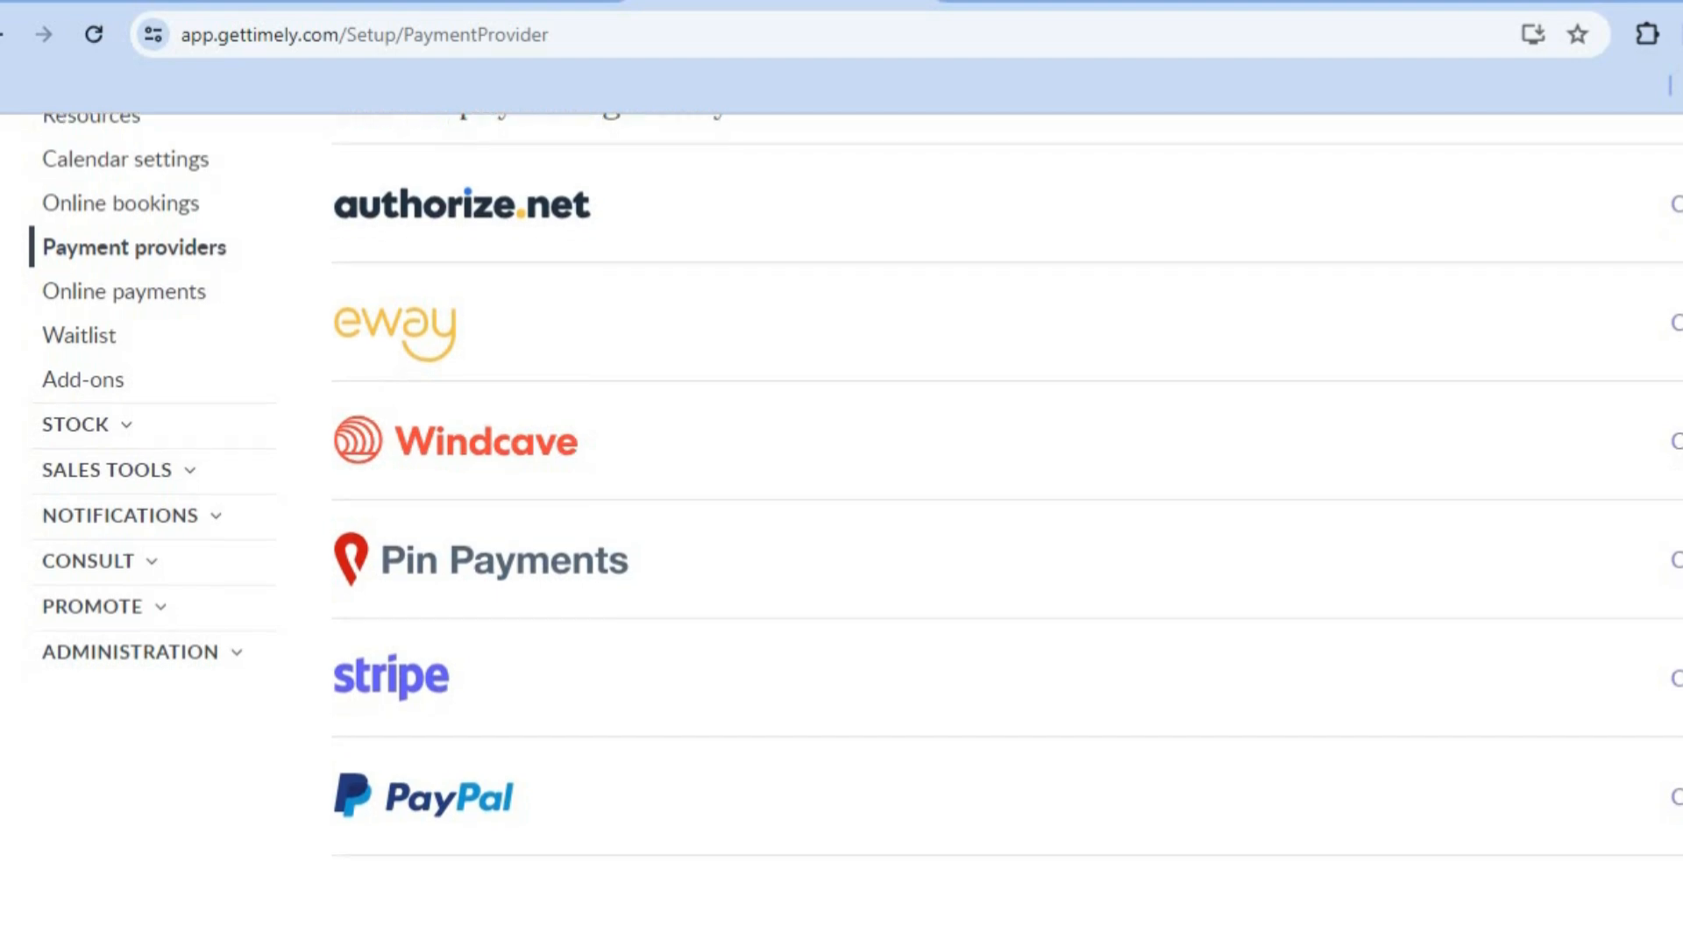
scroll(854, 526, up, 5)
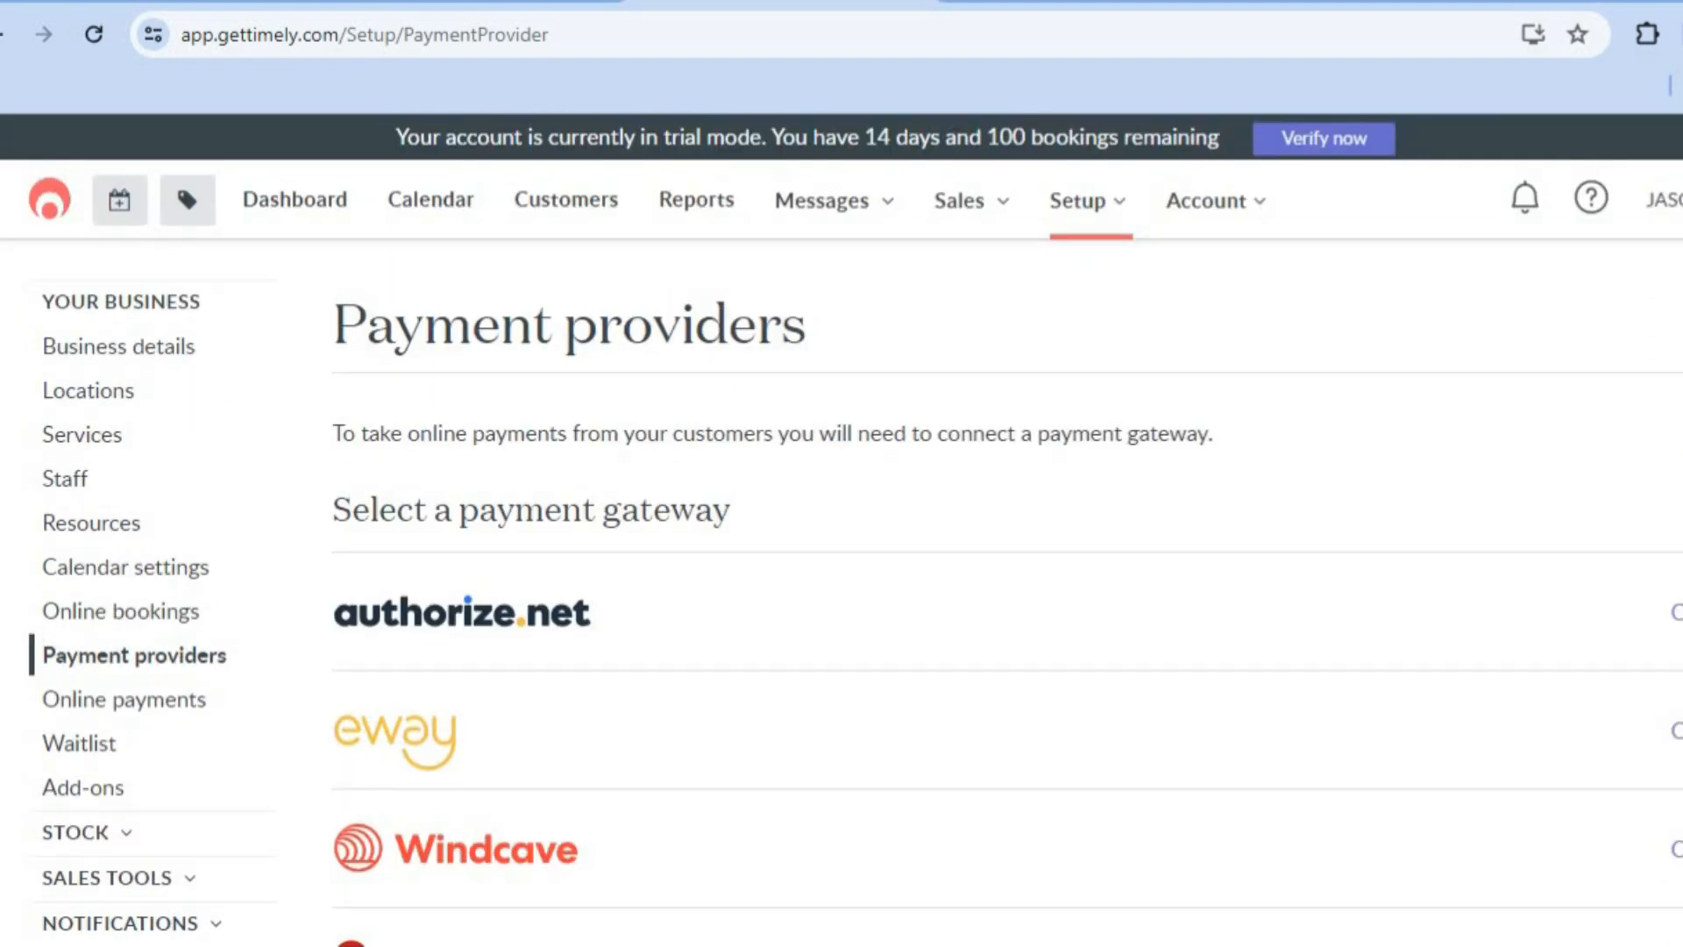
Step: Open the Online payments settings and review the payment terms, changes policy and cancellation terms
click(183, 711)
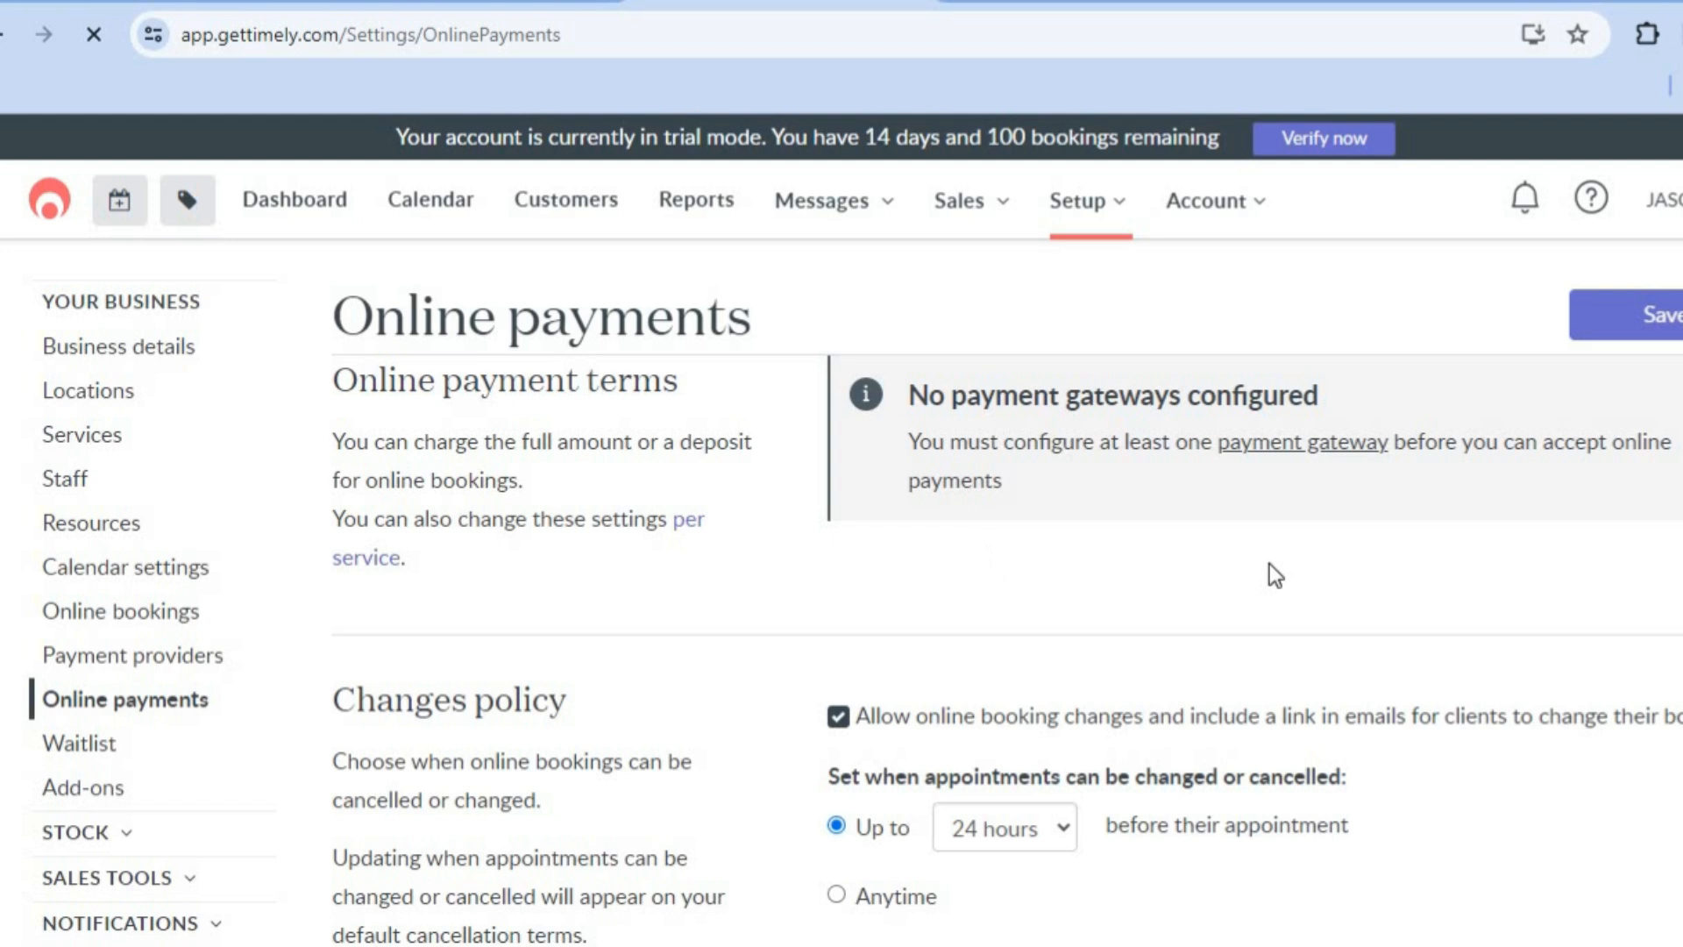
scroll(841, 525, down, 5)
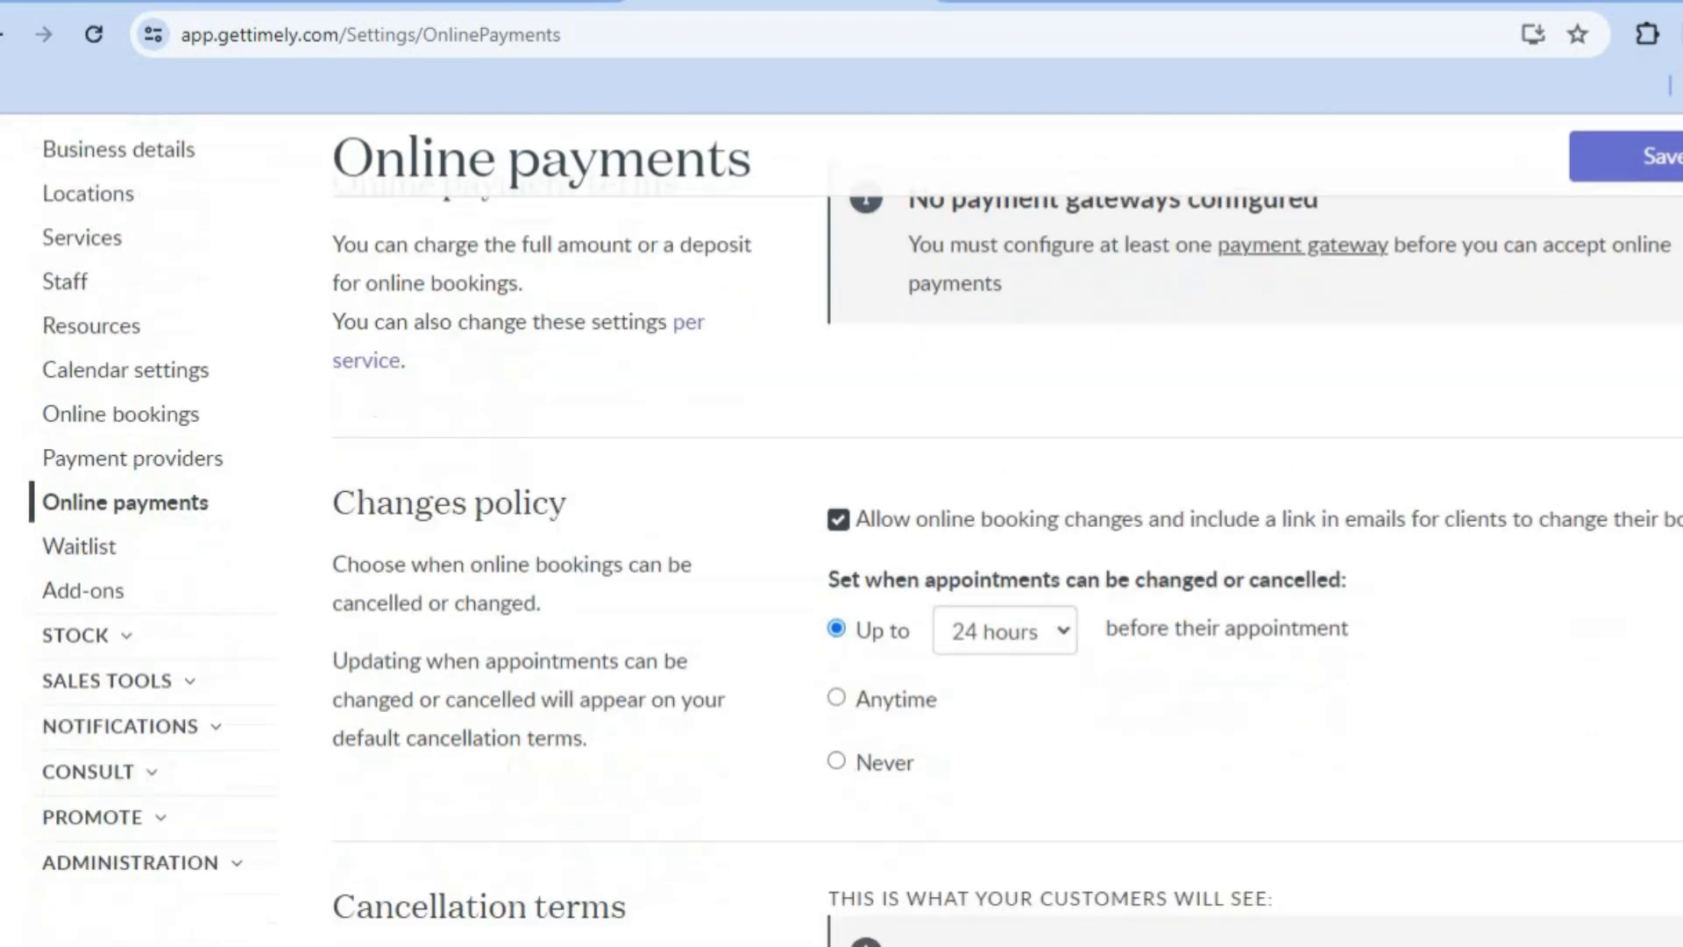
scroll(841, 526, down, 1)
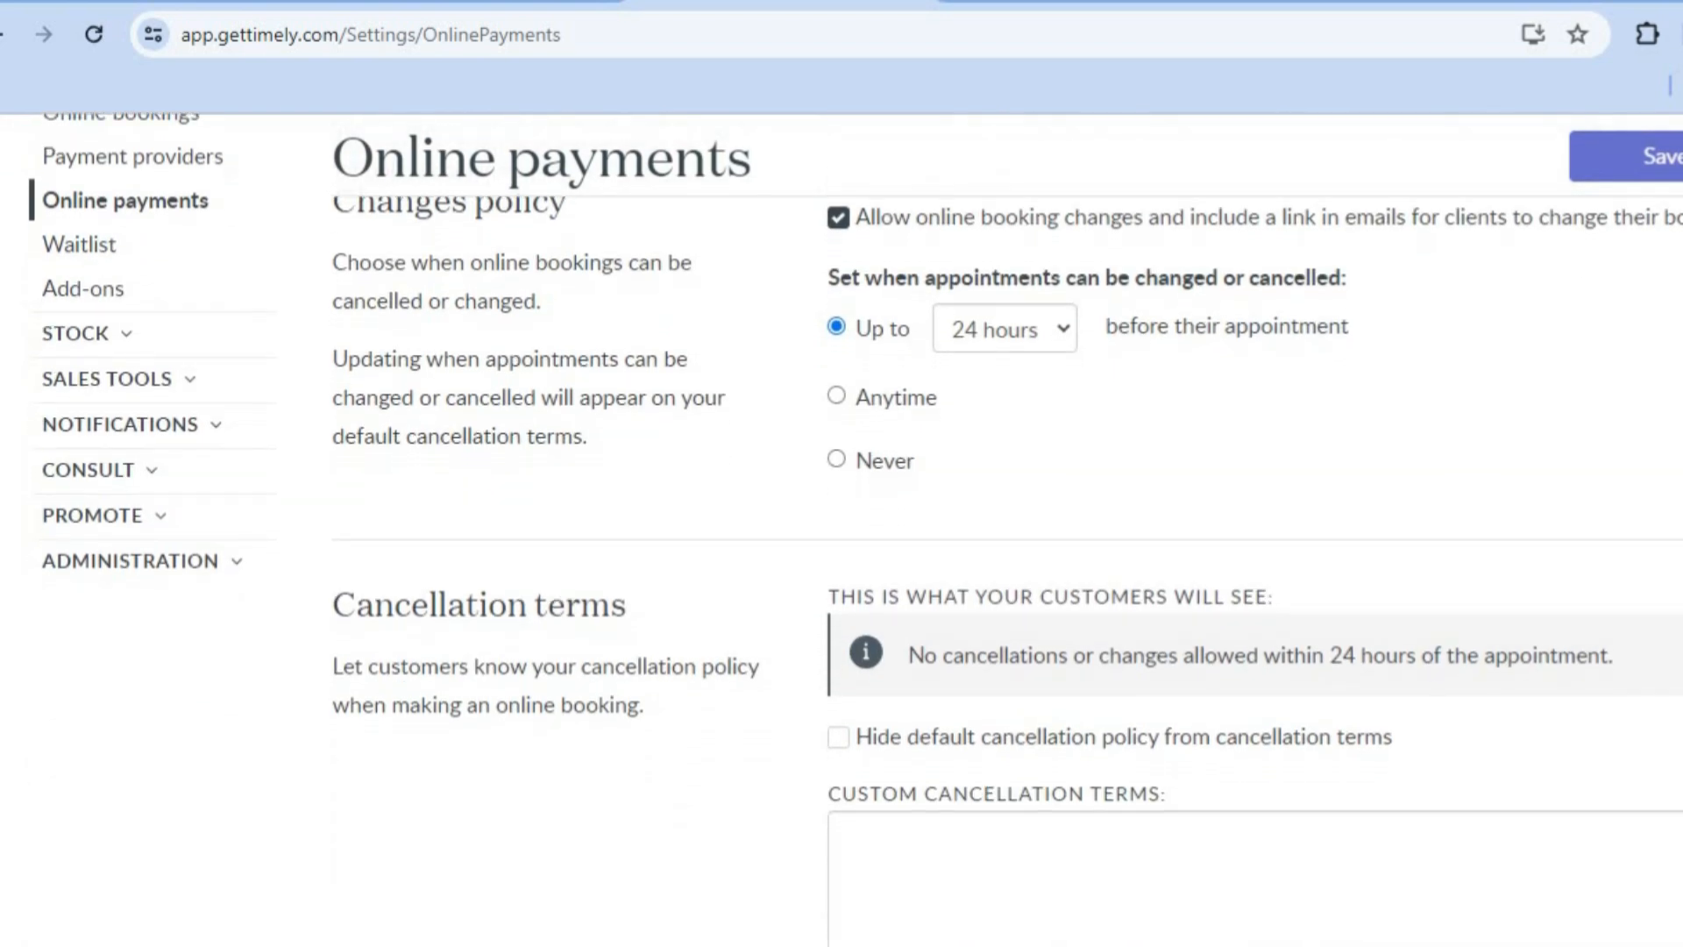
scroll(1509, 557, up, 1)
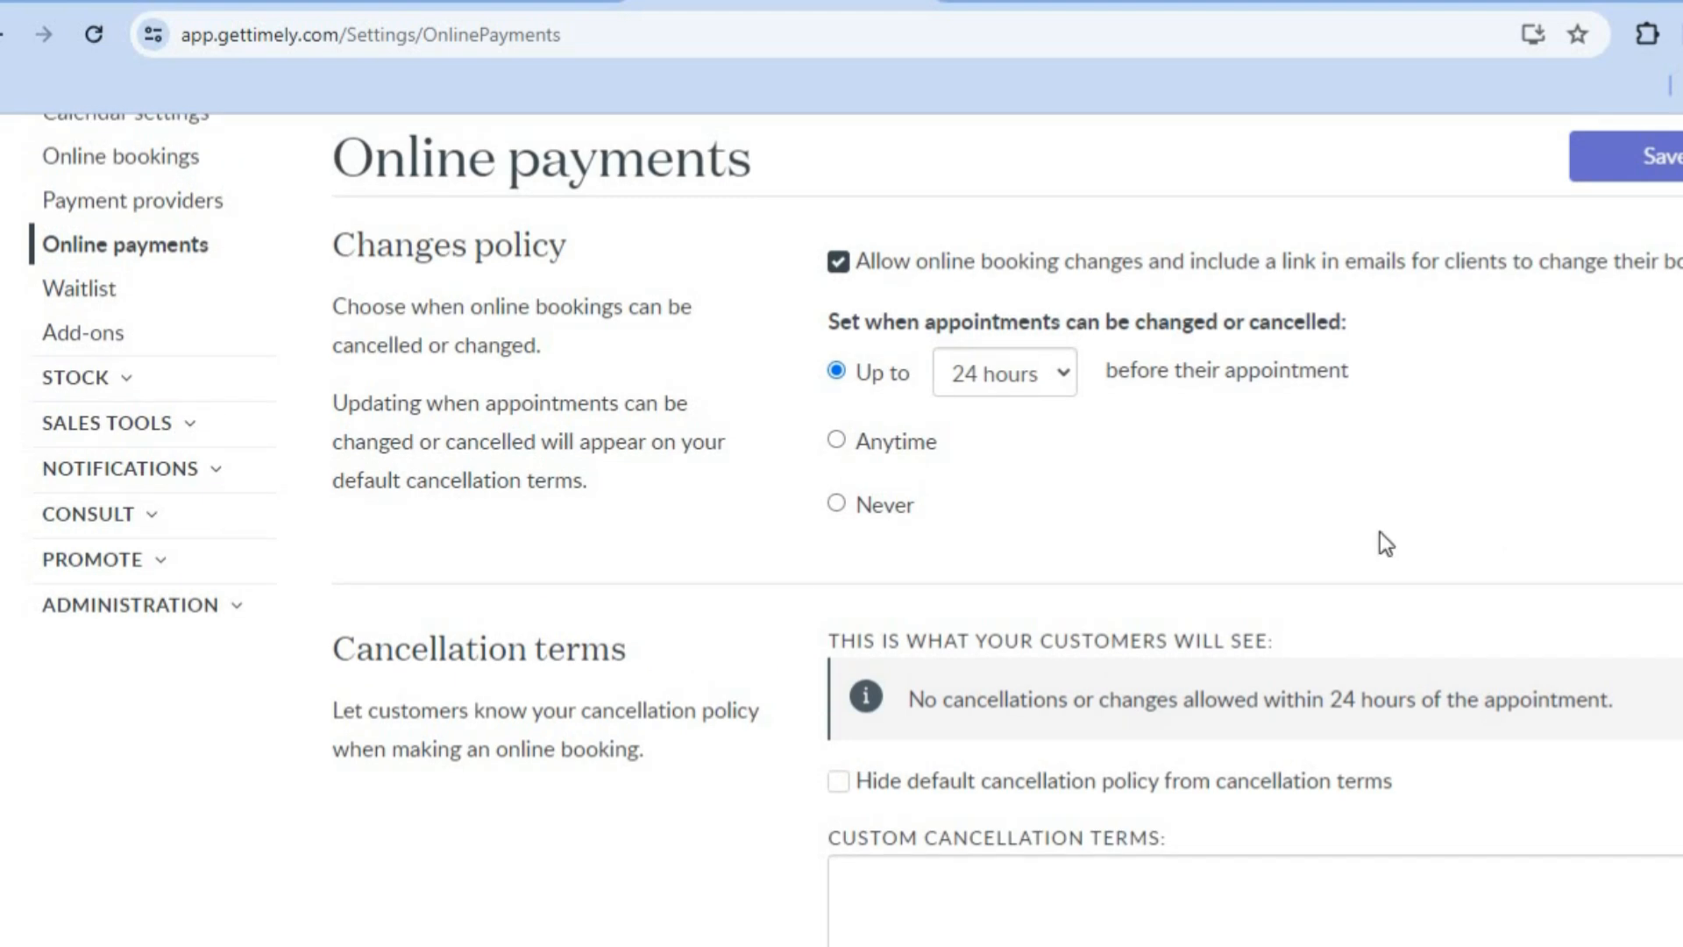
scroll(1094, 462, down, 1)
scroll(1095, 461, up, 2)
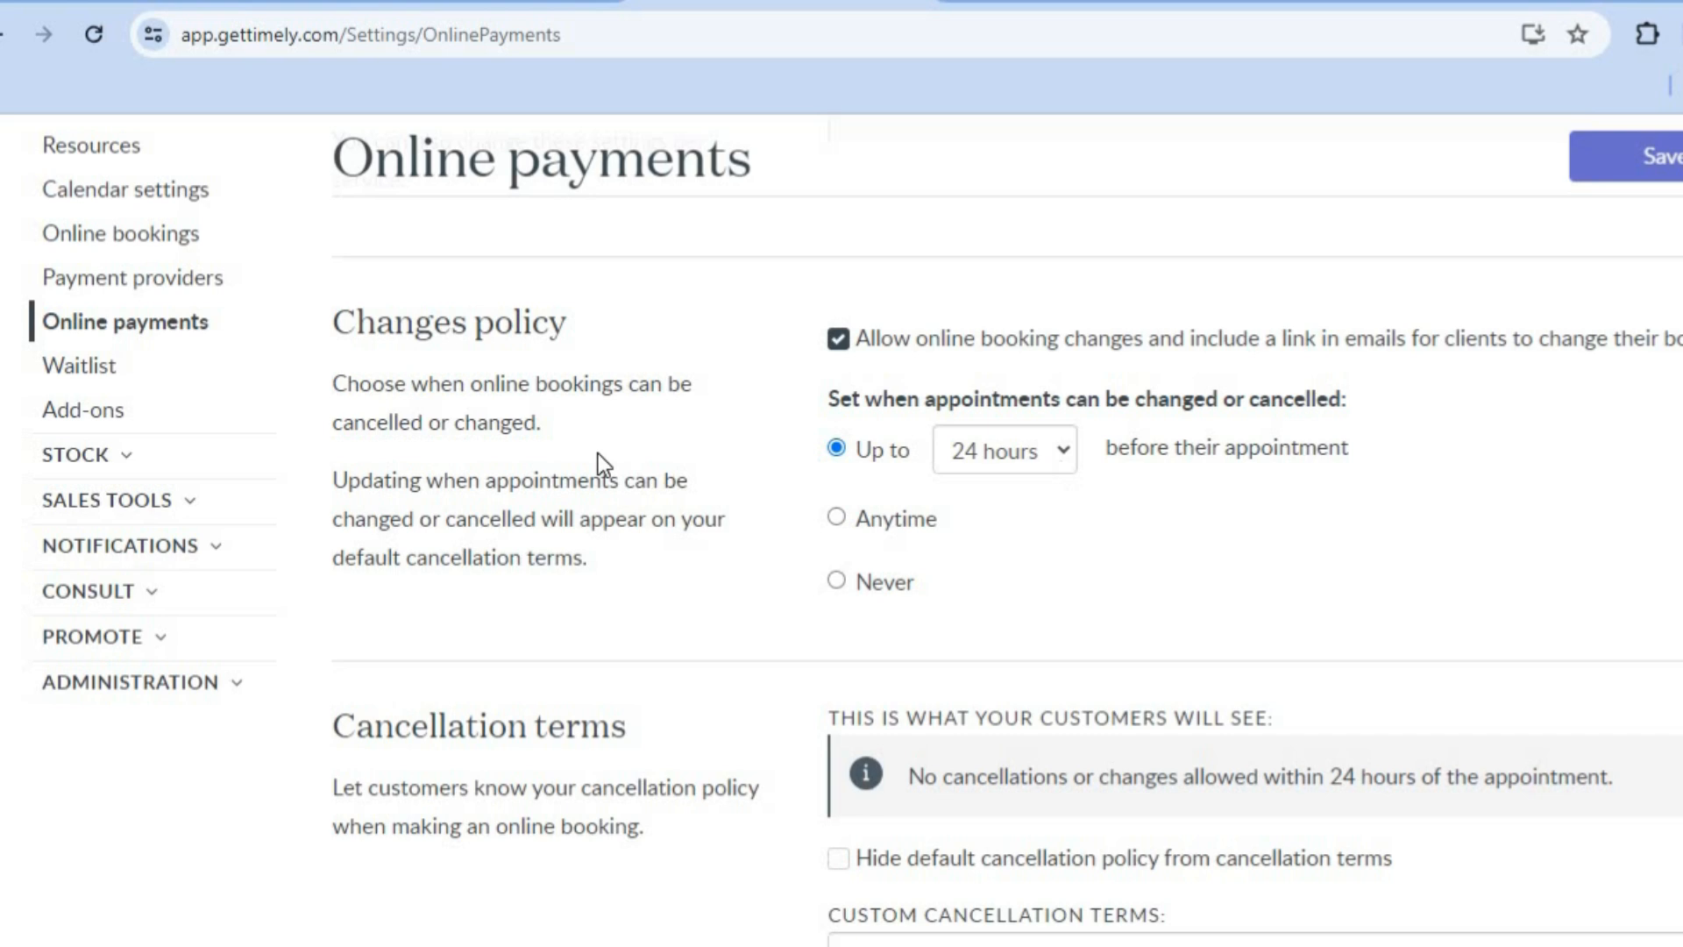
Step: Open the Waitlist settings and review the online waitlist and auto archive options
click(108, 383)
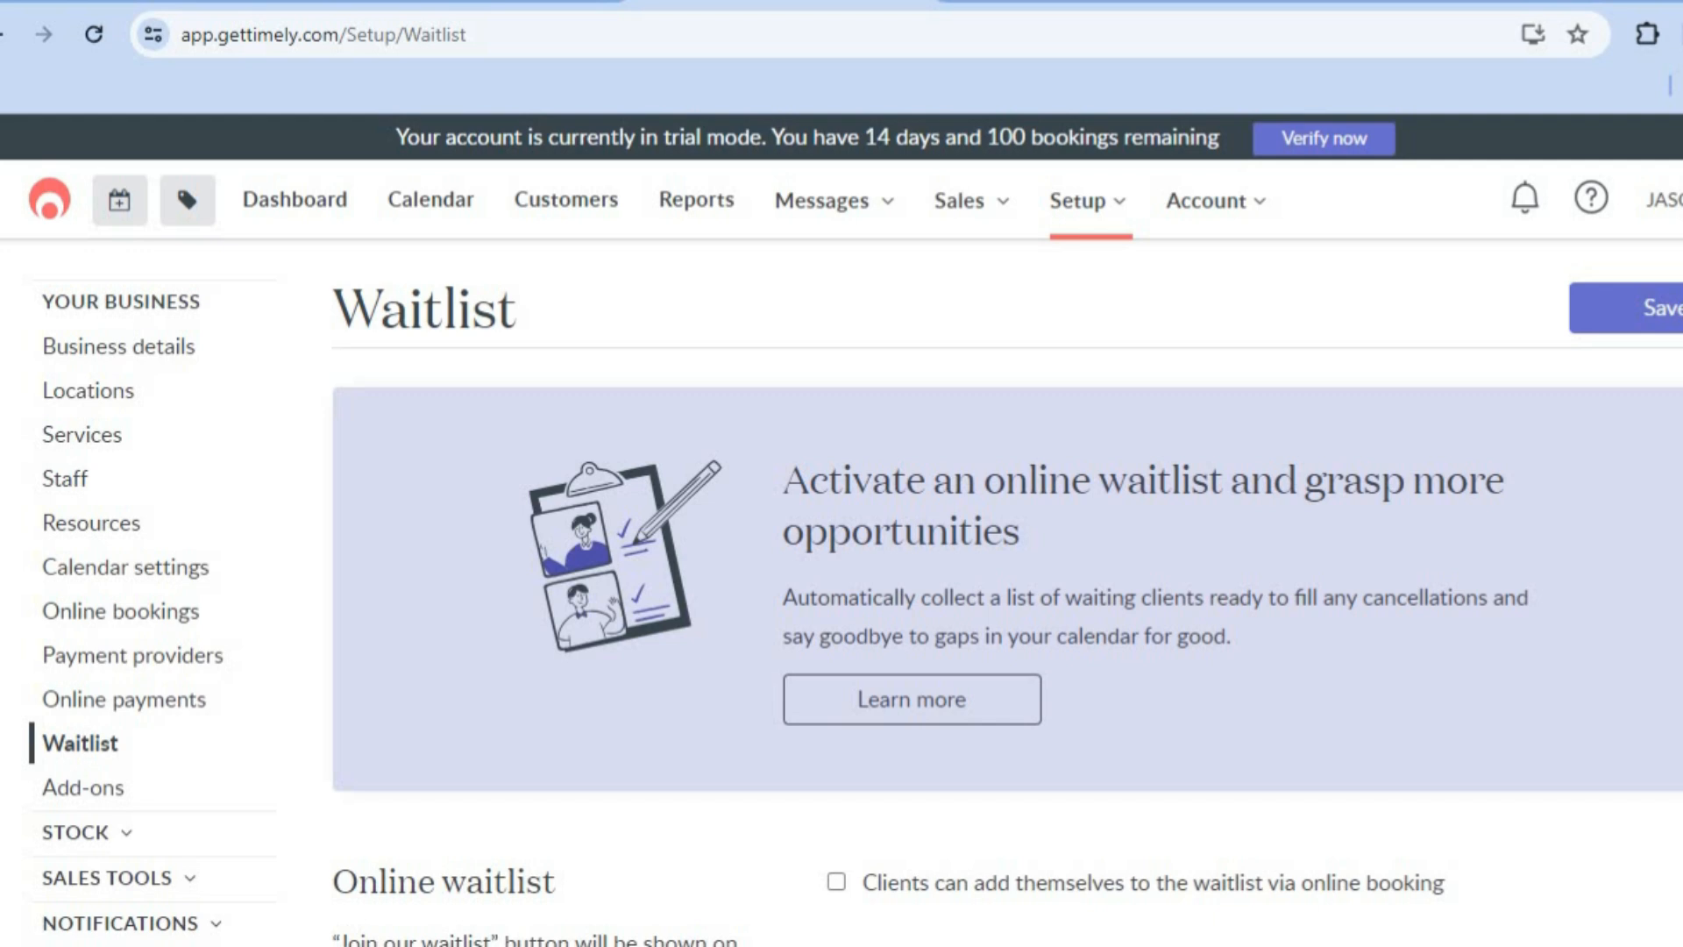
scroll(841, 526, down, 3)
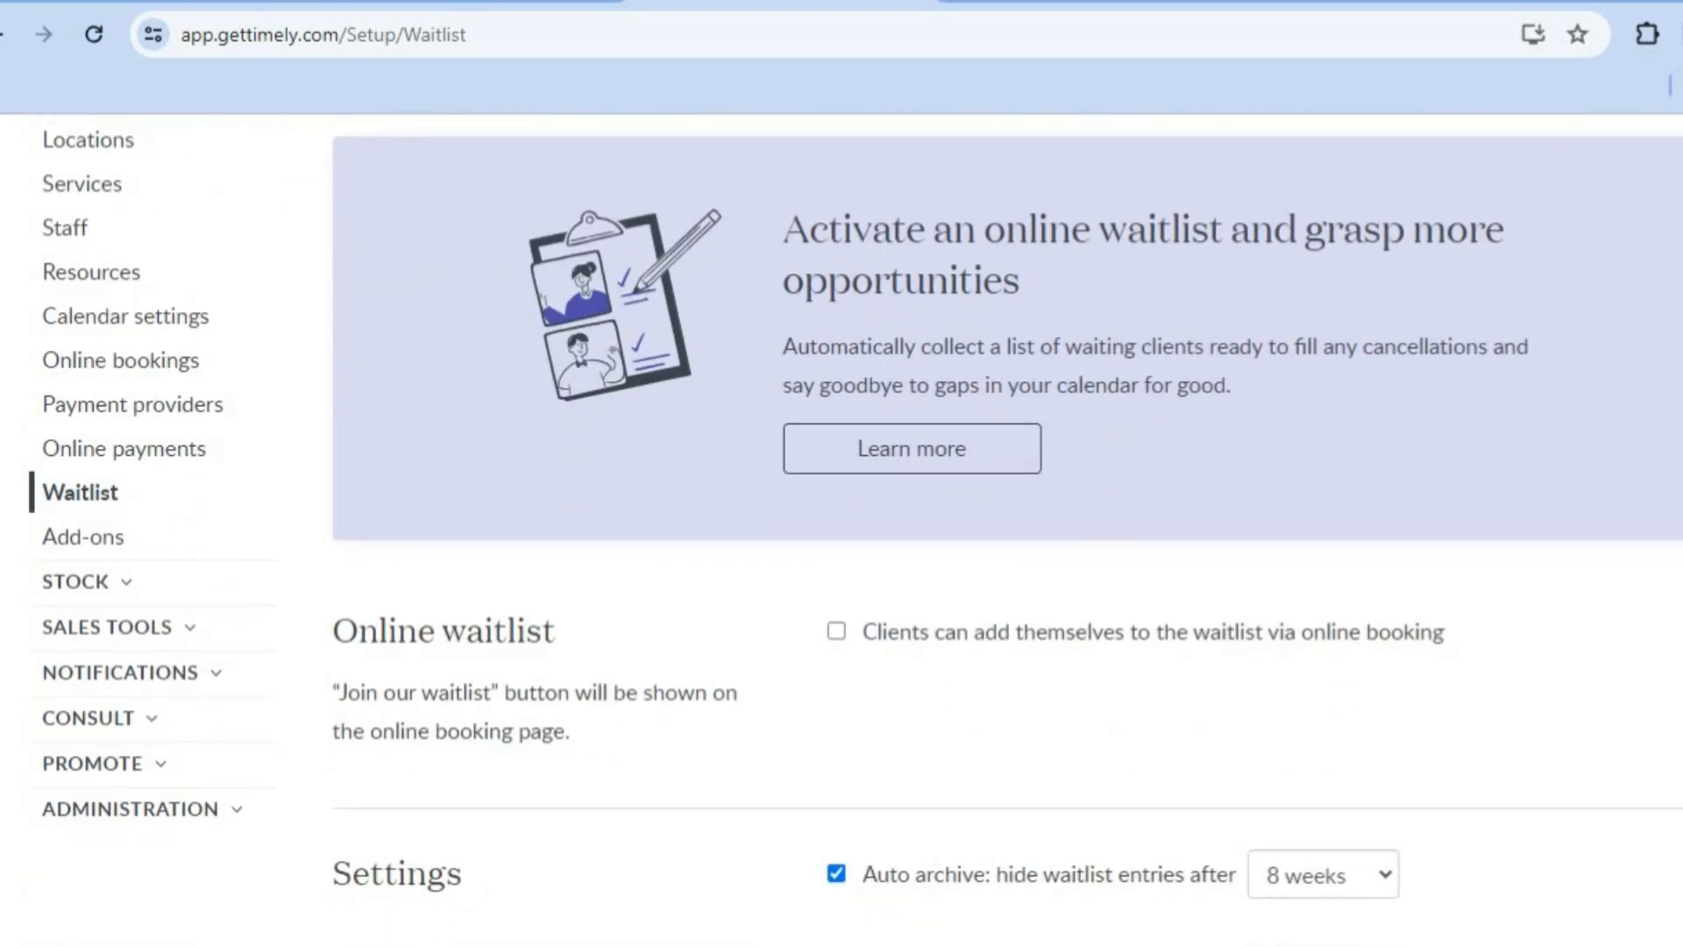
scroll(841, 526, up, 3)
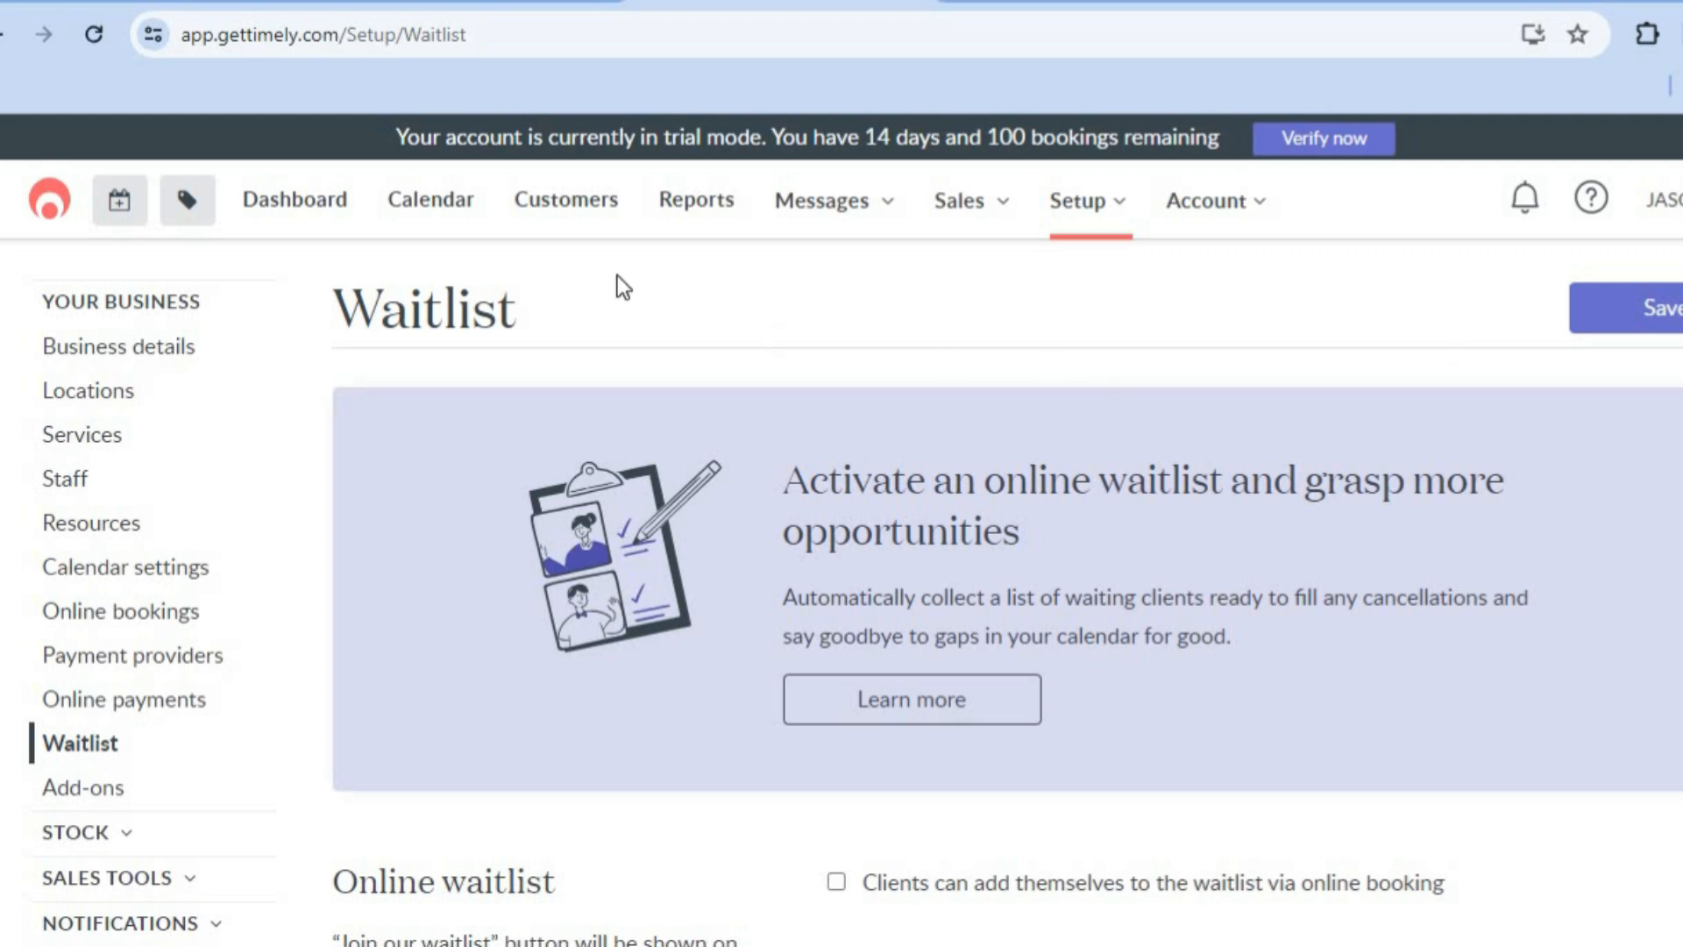
Step: Switch to the Timely pricing page, set the number of bookable staff to 4 and review the plan prices
click(449, 5)
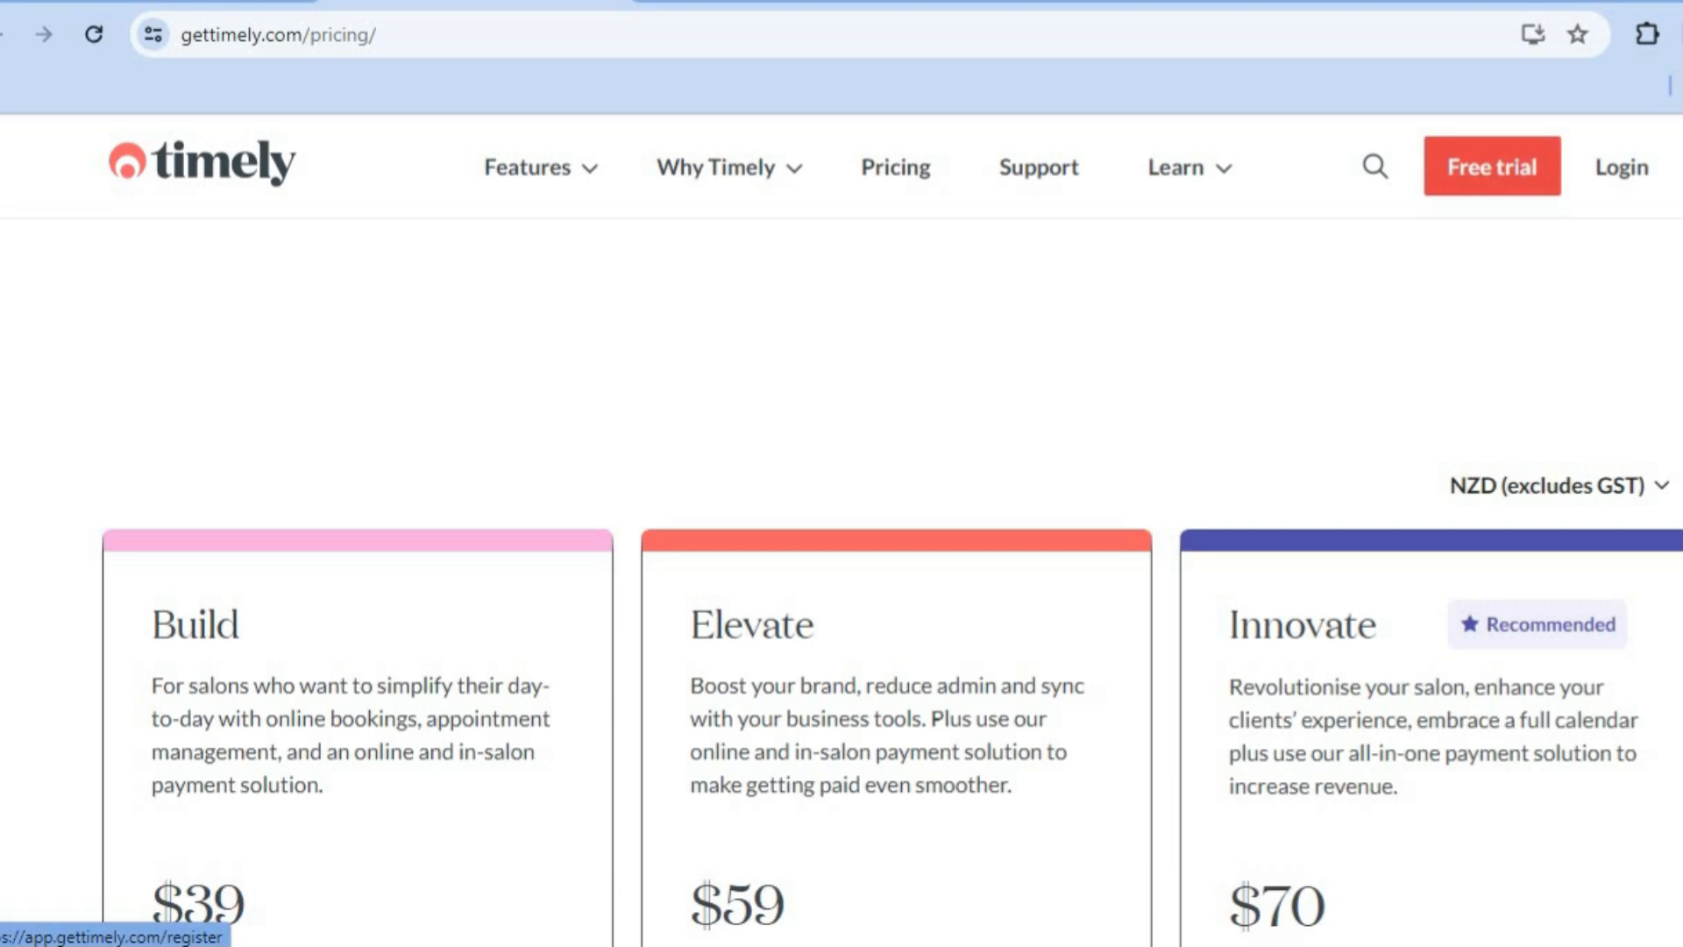
scroll(1197, 404, up, 5)
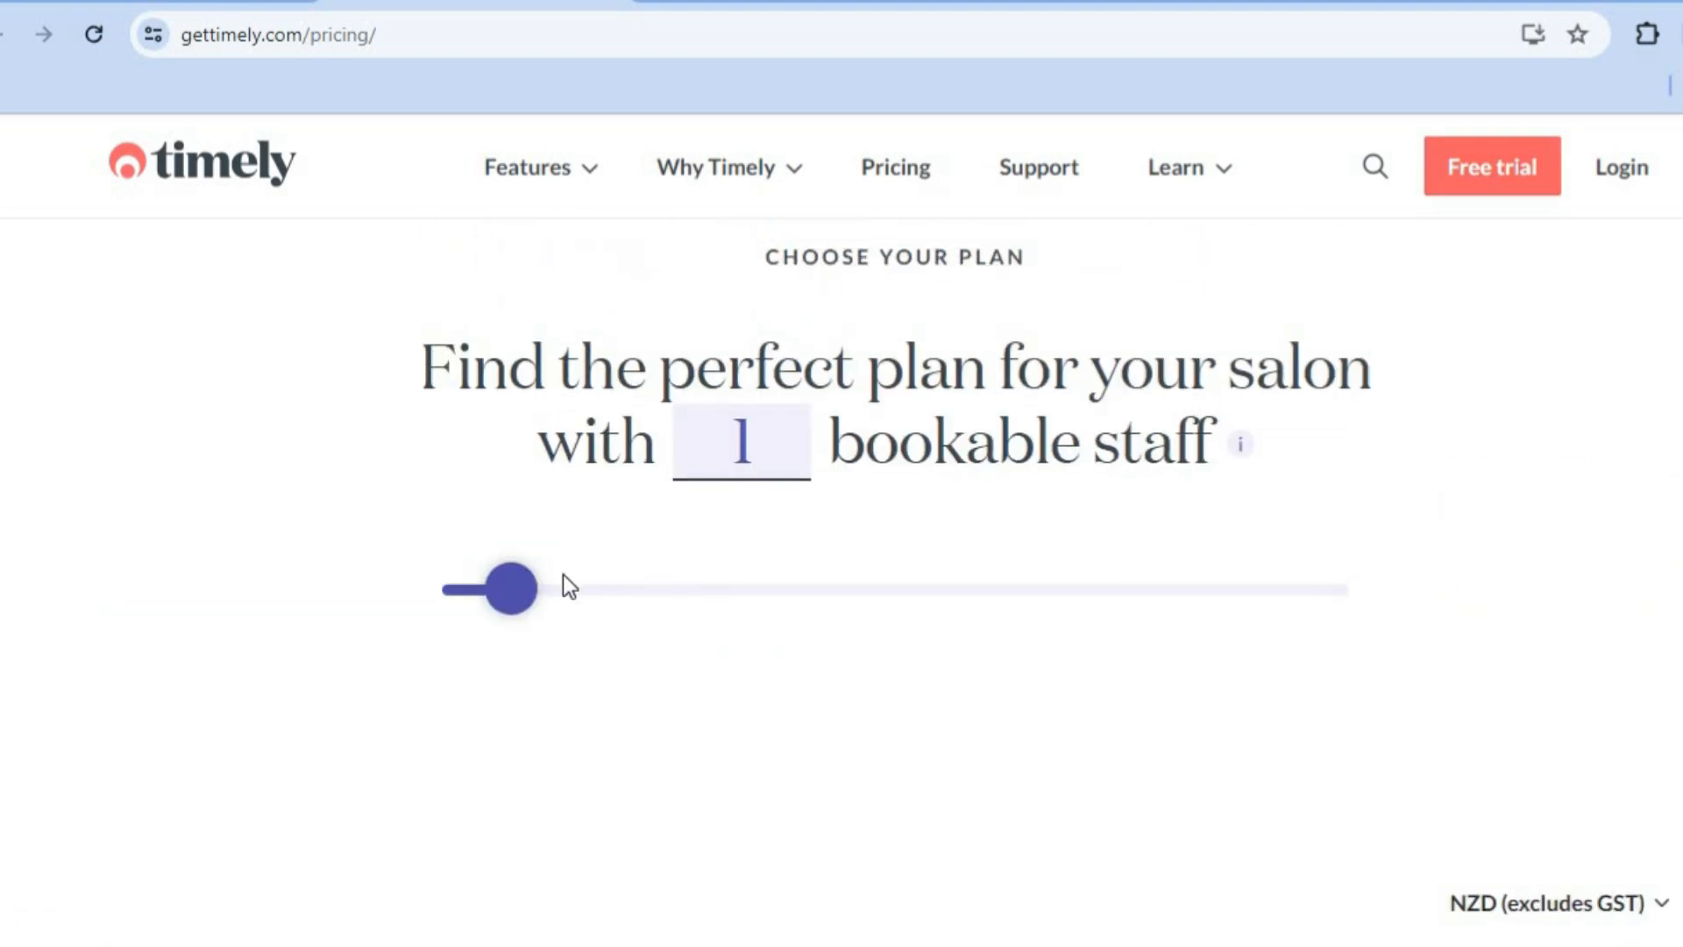
mouse_move(516, 600)
drag(526, 608, 622, 611)
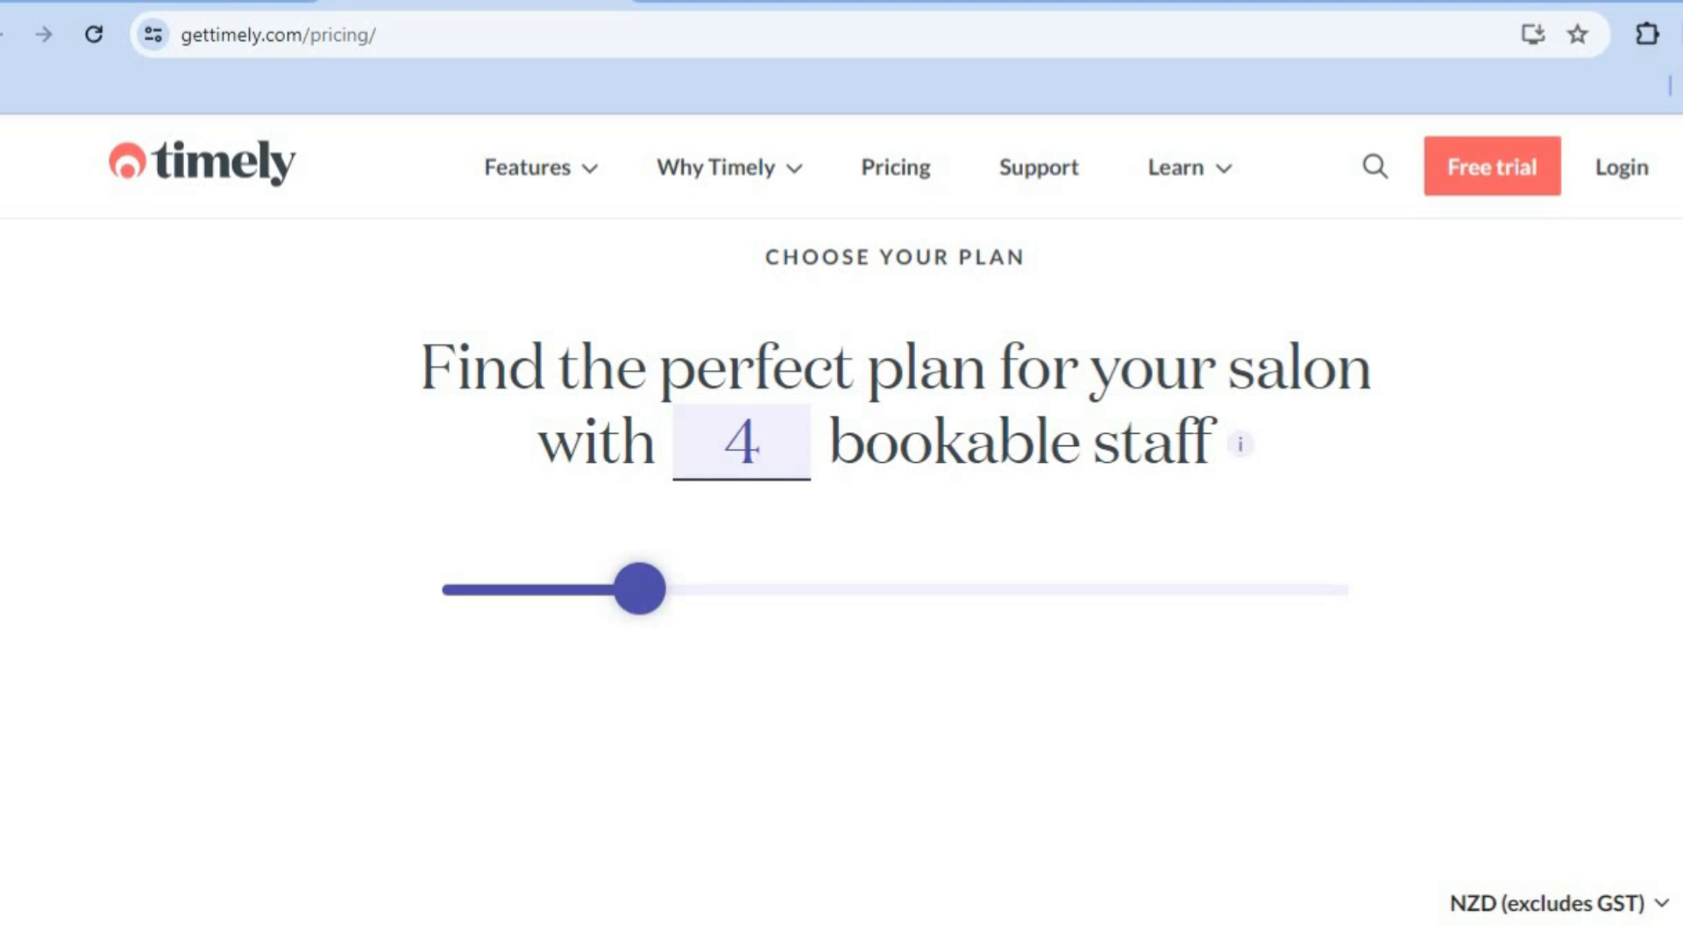
scroll(892, 583, down, 8)
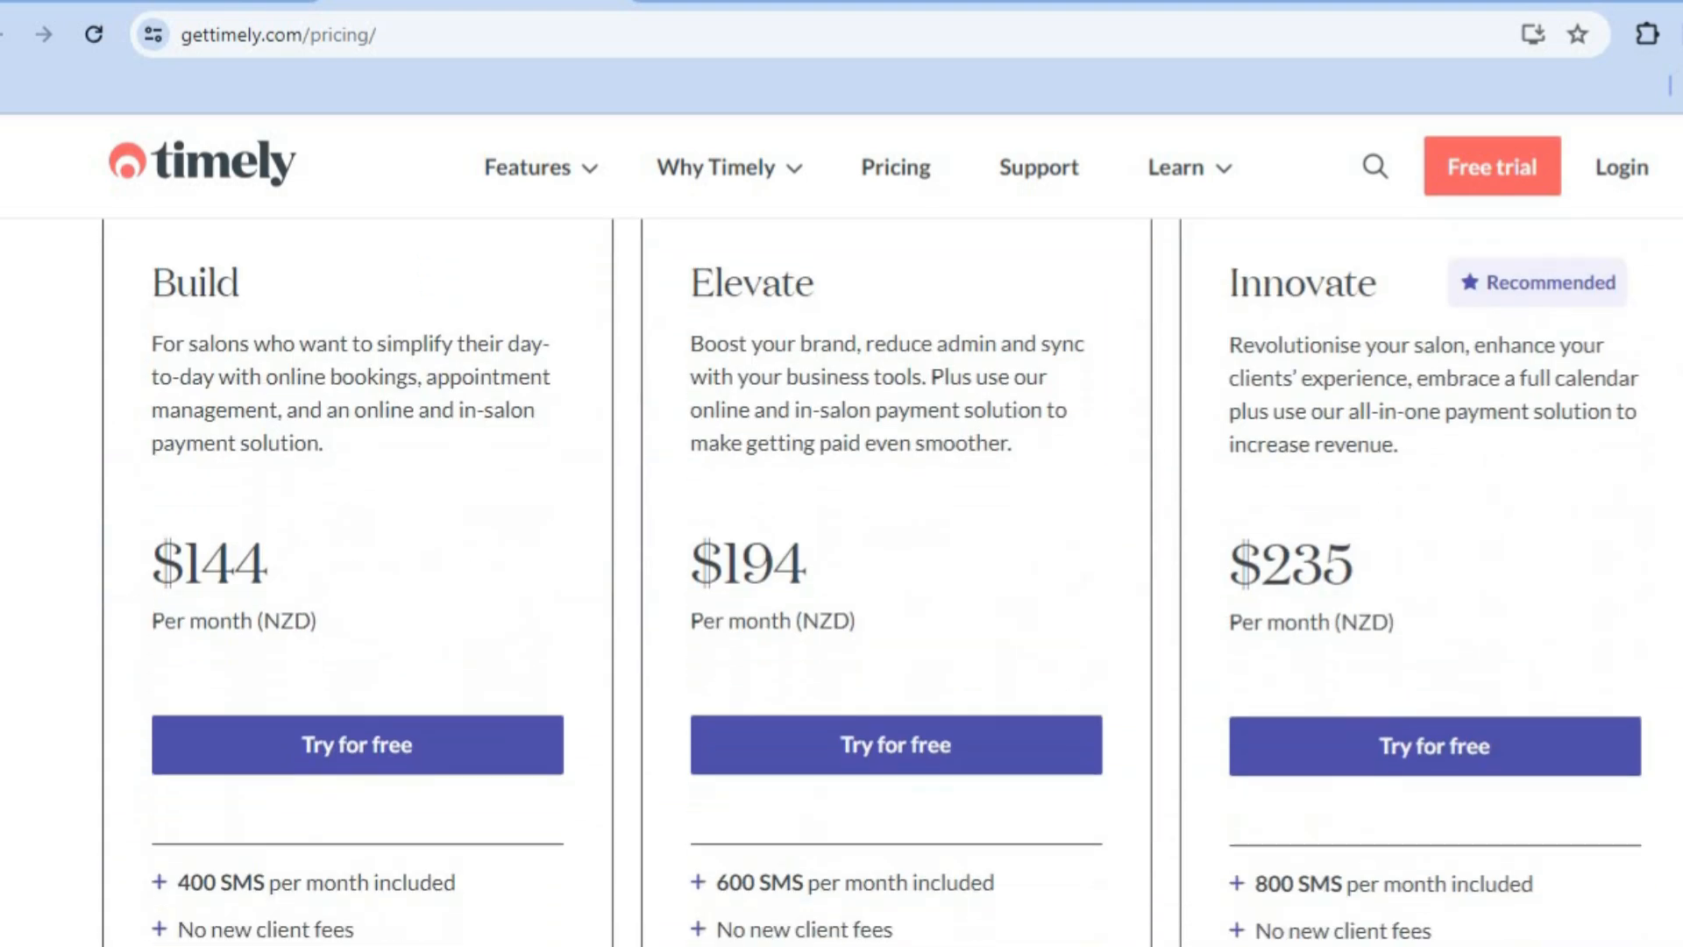
scroll(892, 582, down, 3)
scroll(891, 583, up, 5)
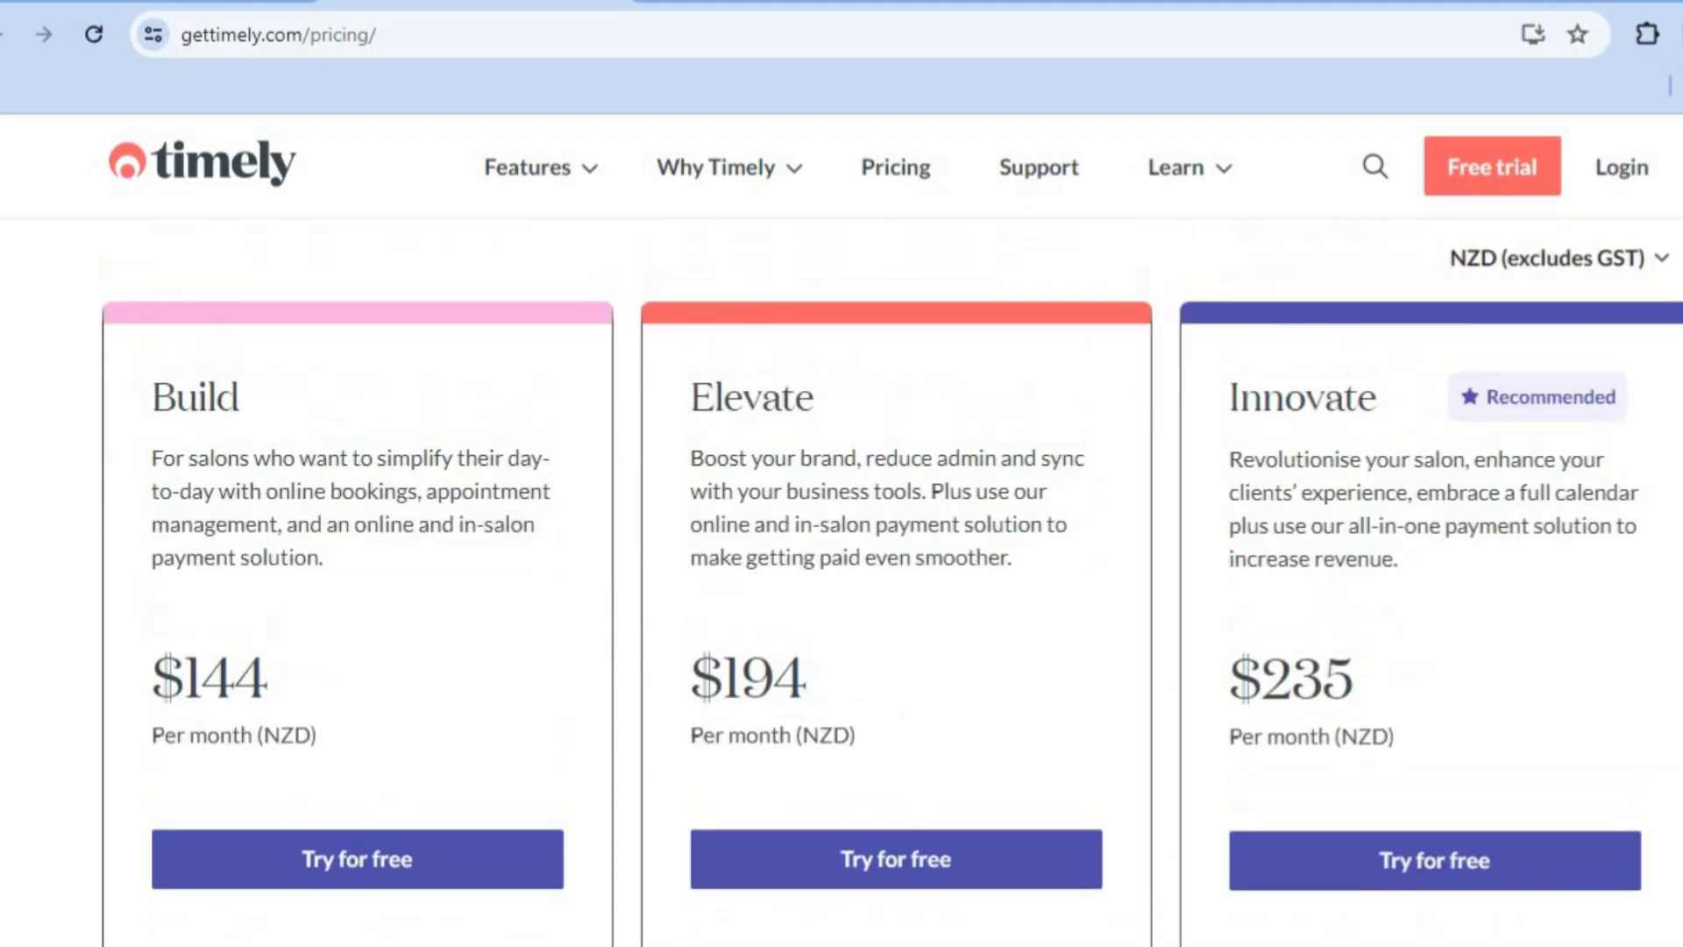
Step: Change the pricing currency to USD and compare the prices and features of the Build, Elevate and Innovate plans
click(1642, 394)
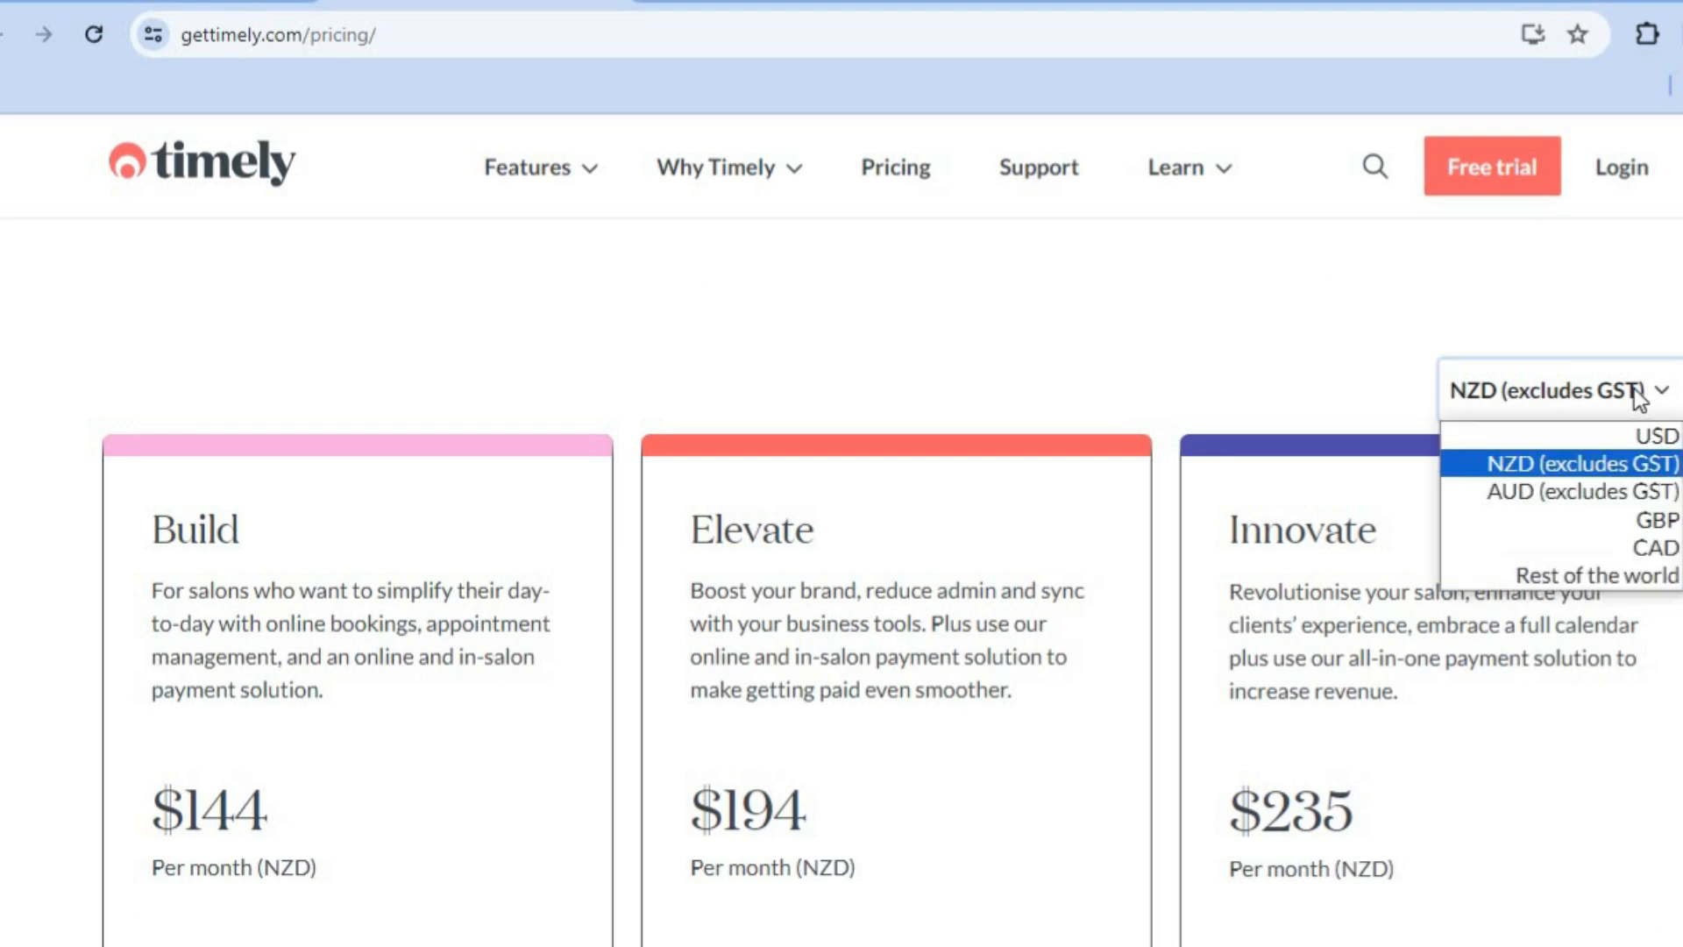
click(1651, 437)
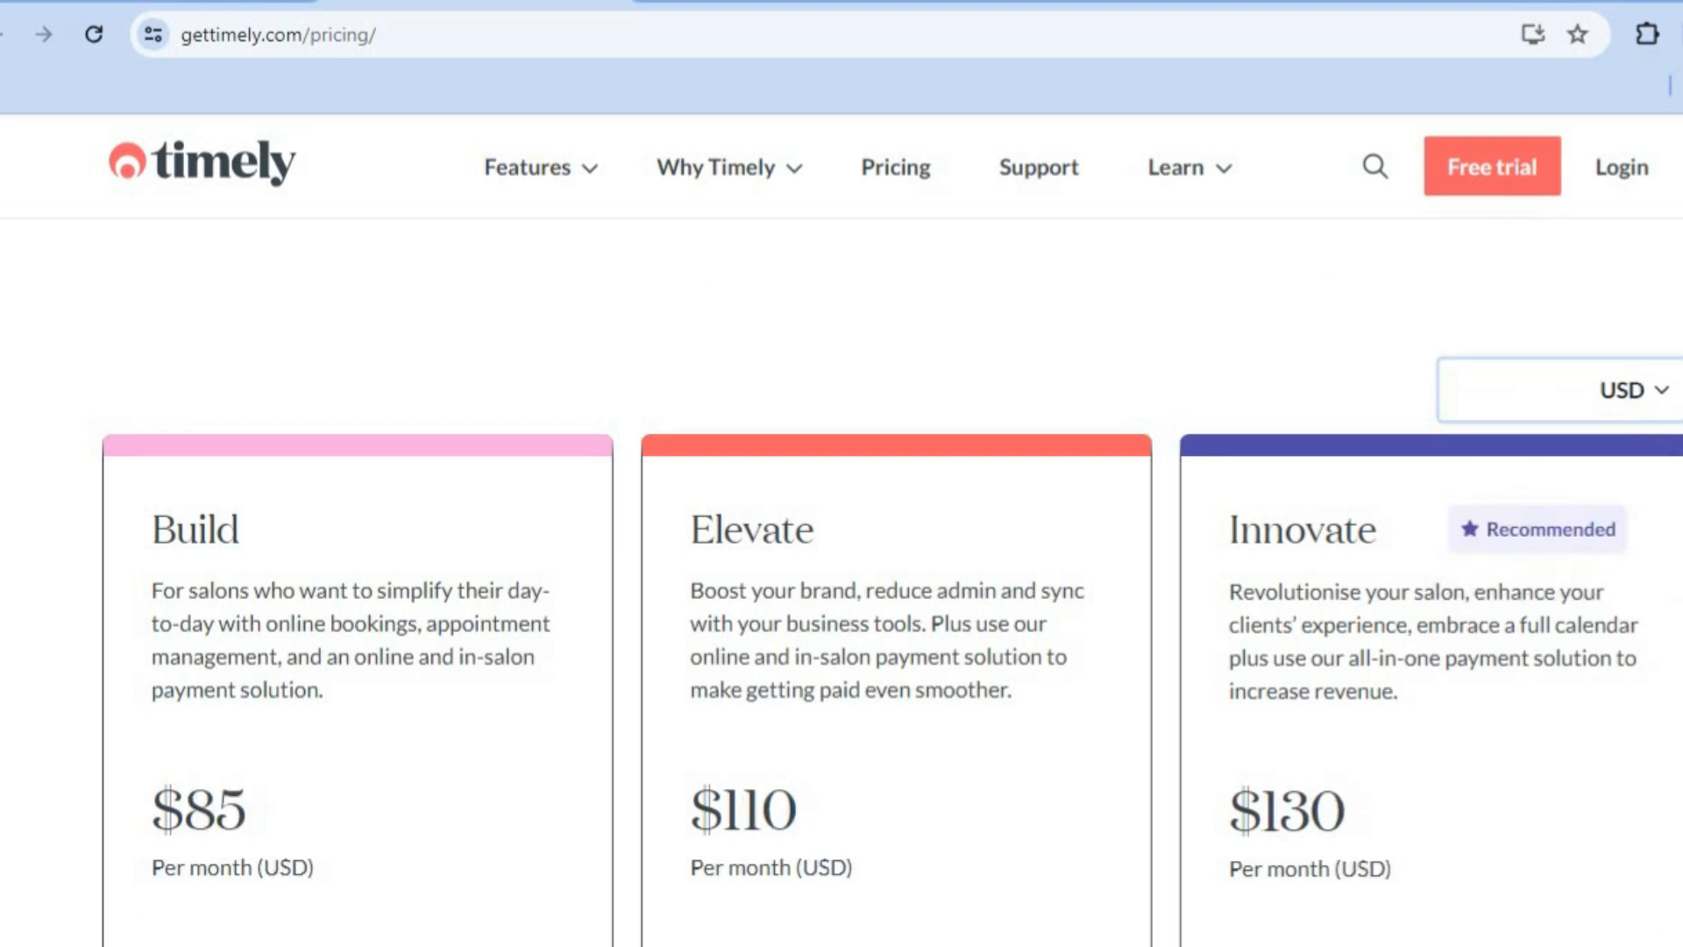
scroll(891, 579, down, 6)
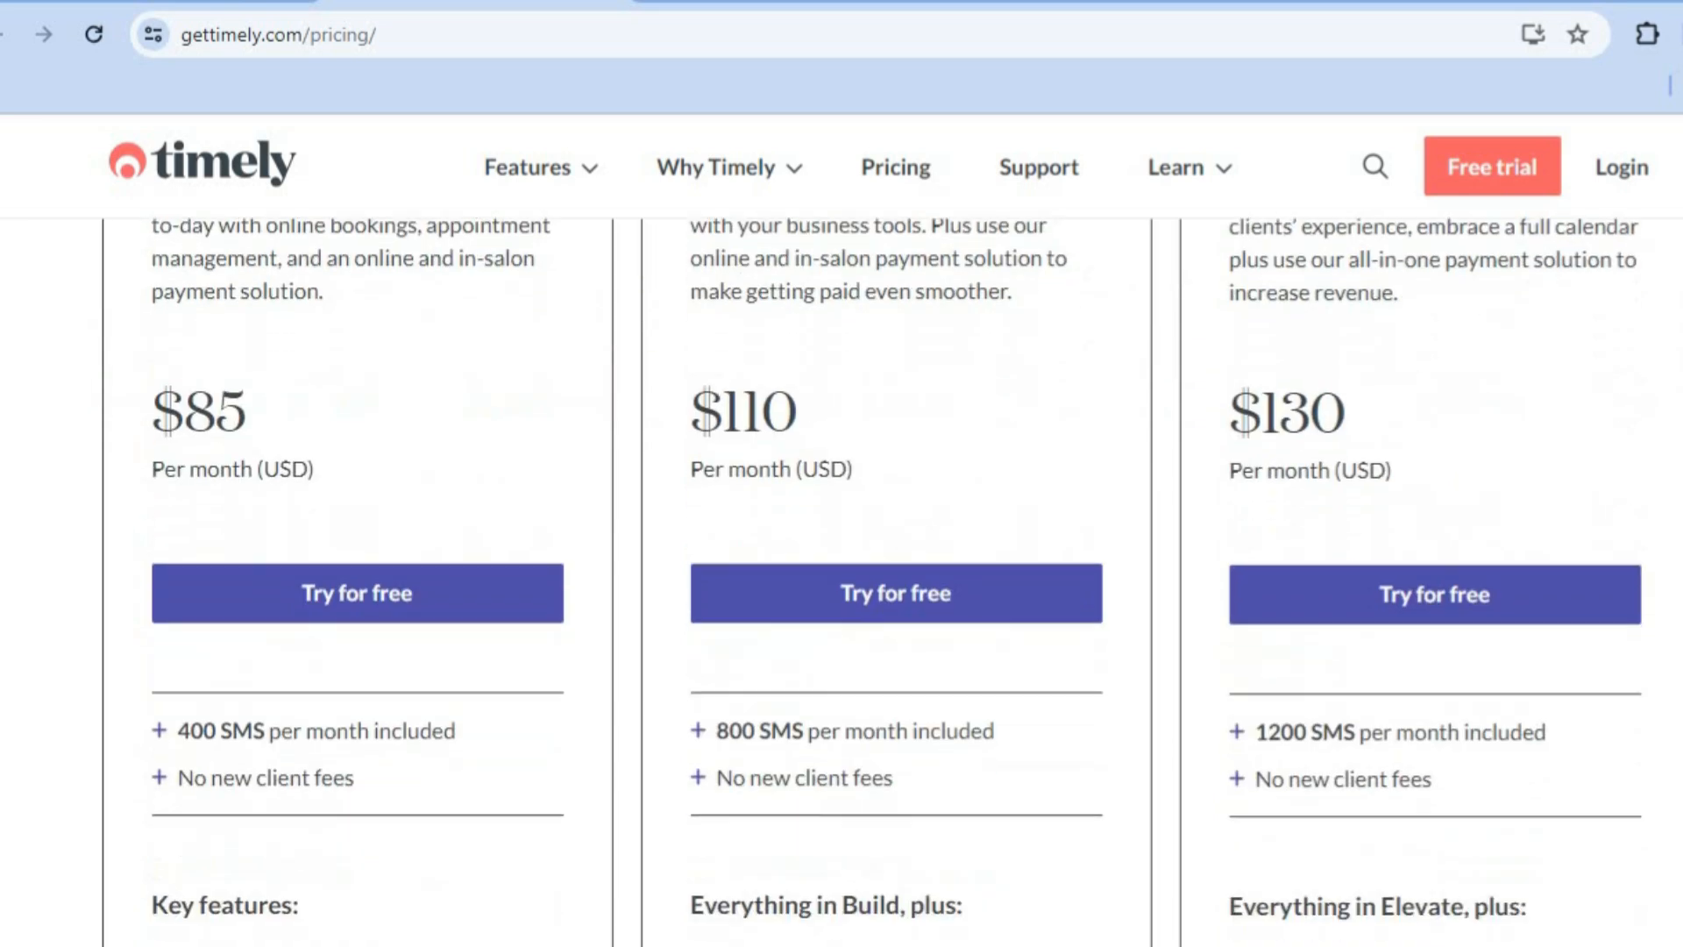
scroll(891, 578, up, 2)
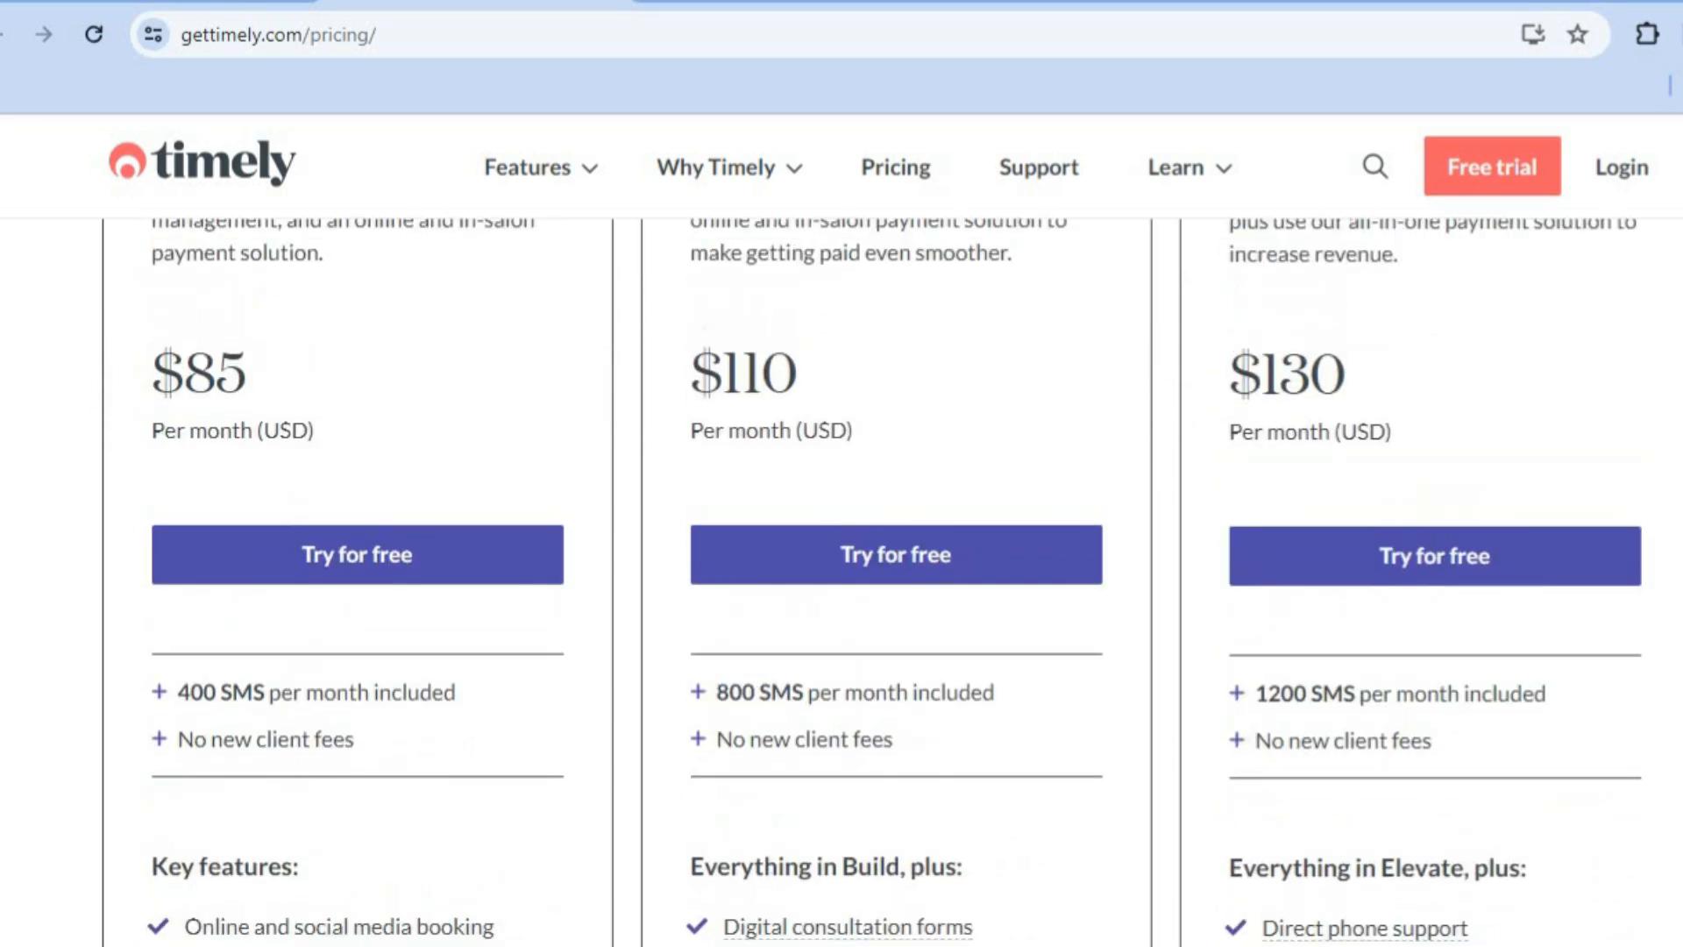
scroll(891, 578, down, 1)
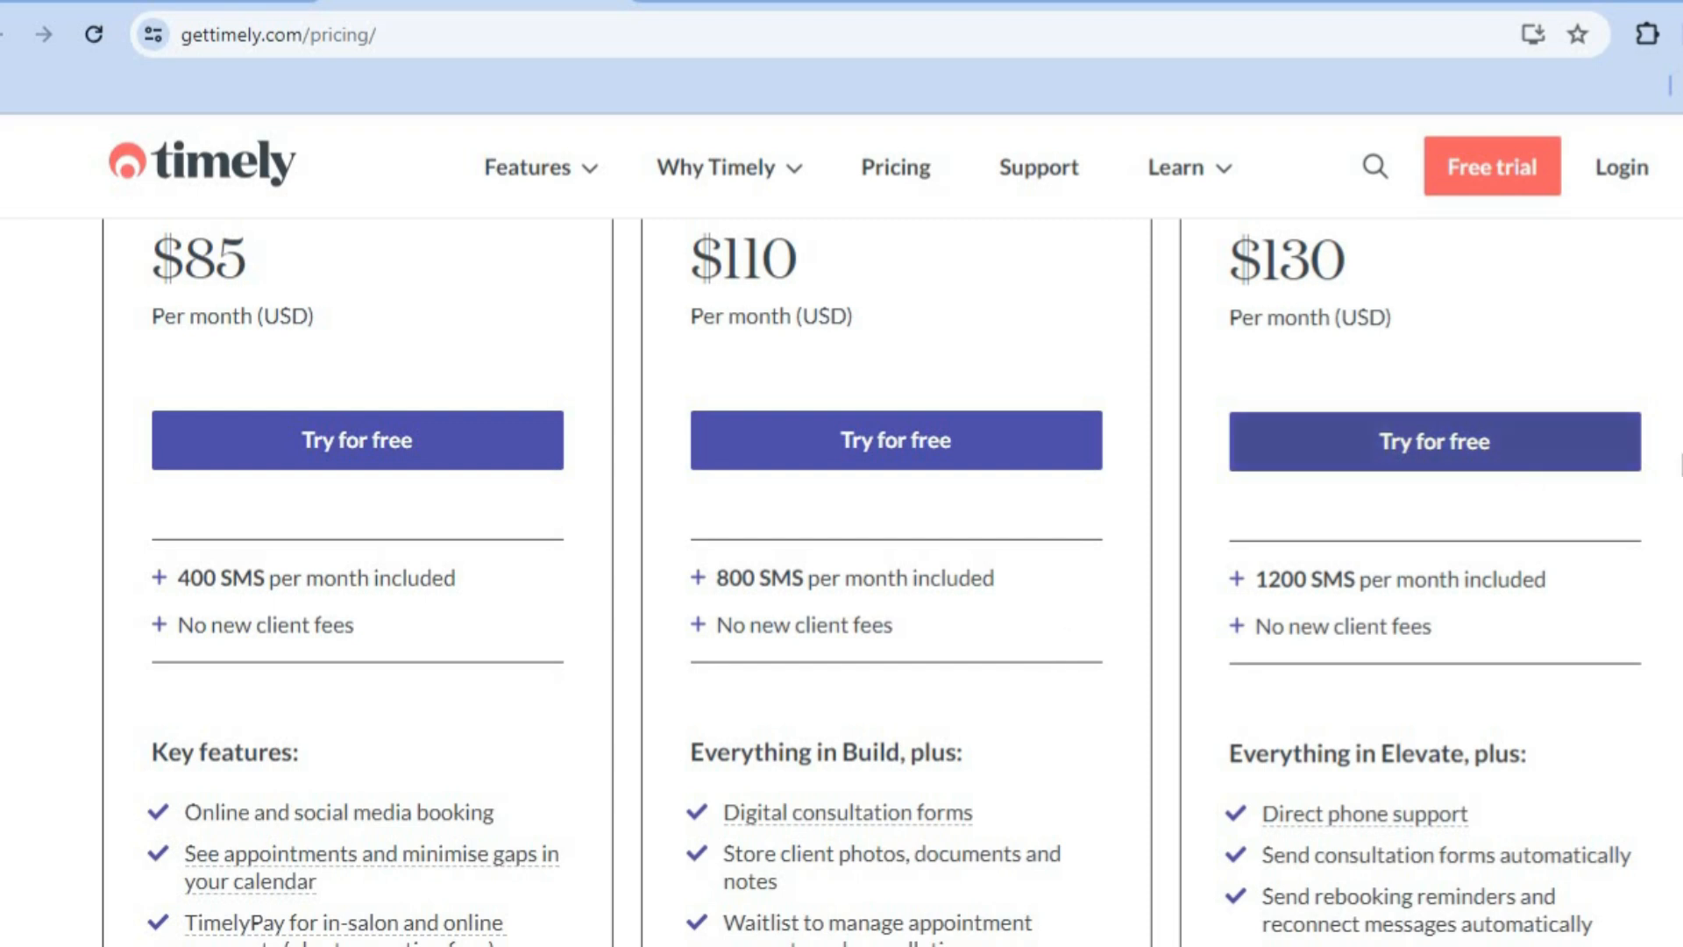
scroll(891, 579, up, 10)
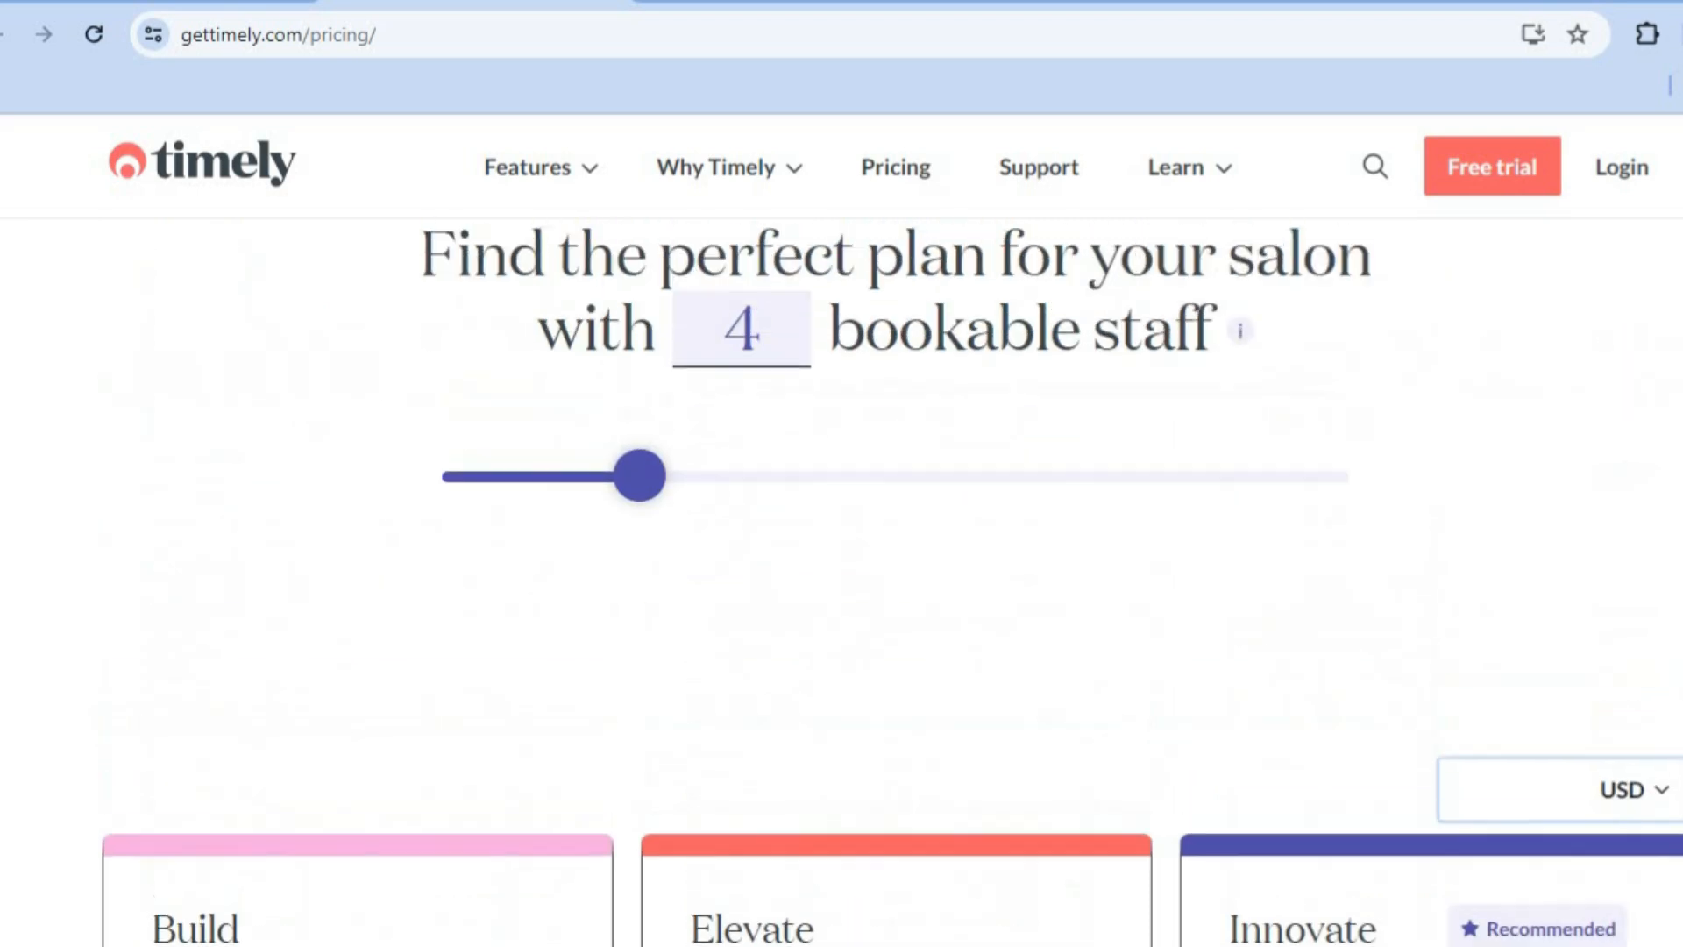